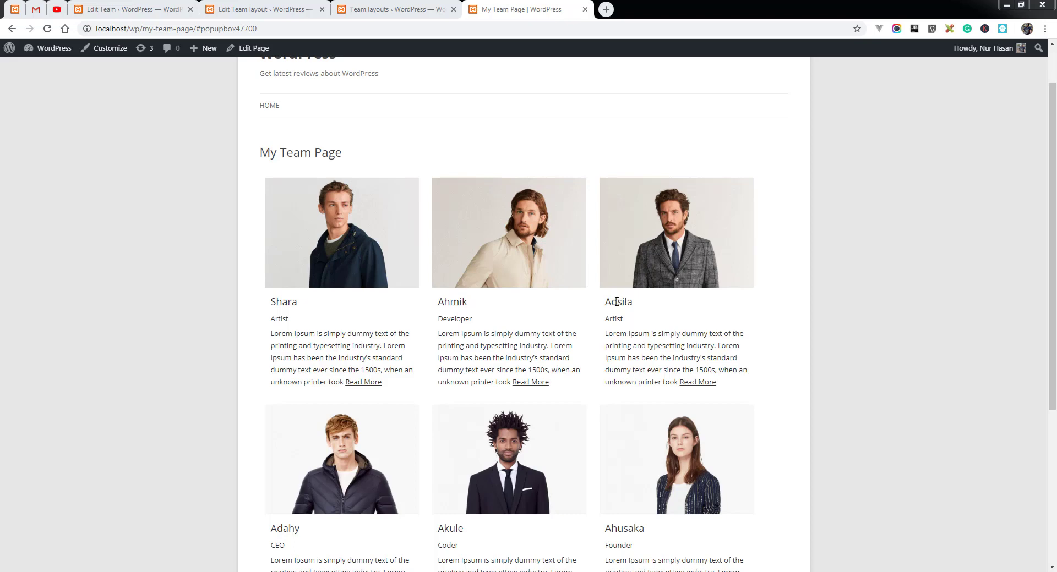
# Step: Highlight Adsila's name and position text on the team page, then clear the selection
pyautogui.moveTo(608, 302); pyautogui.dragTo(631, 319)
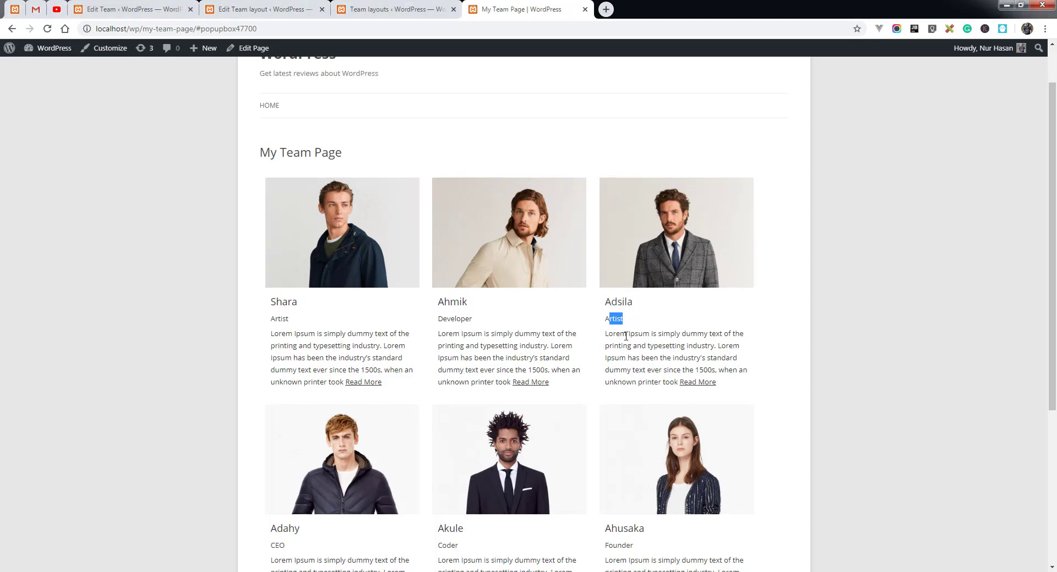
pyautogui.moveTo(675, 369); pyautogui.dragTo(605, 331)
pyautogui.click(679, 356)
# Step: From Edit Team, open All Team layouts in a separate background tab
pyautogui.click(162, 10)
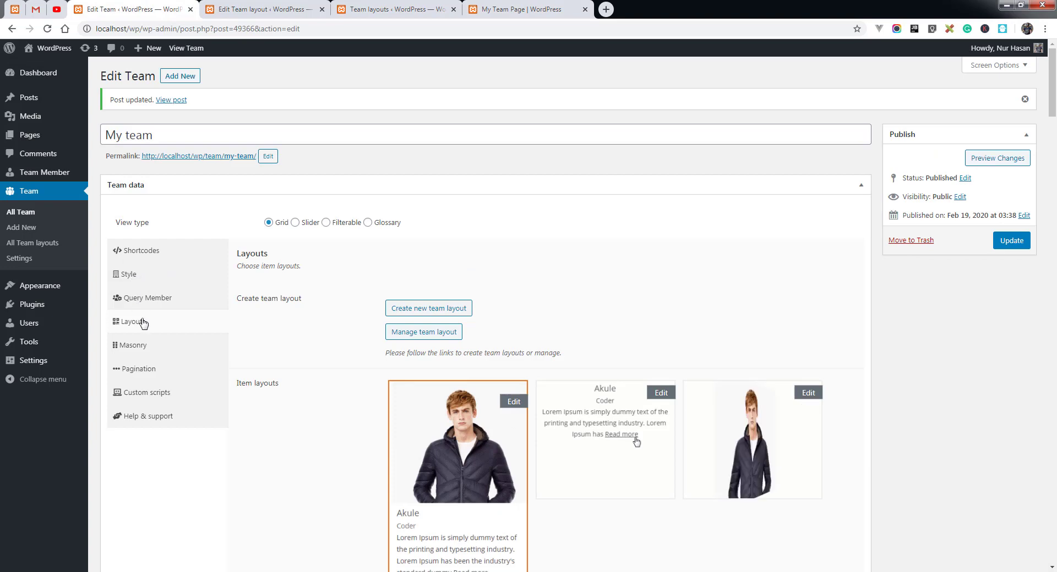
pyautogui.scroll(-1, 378, 292)
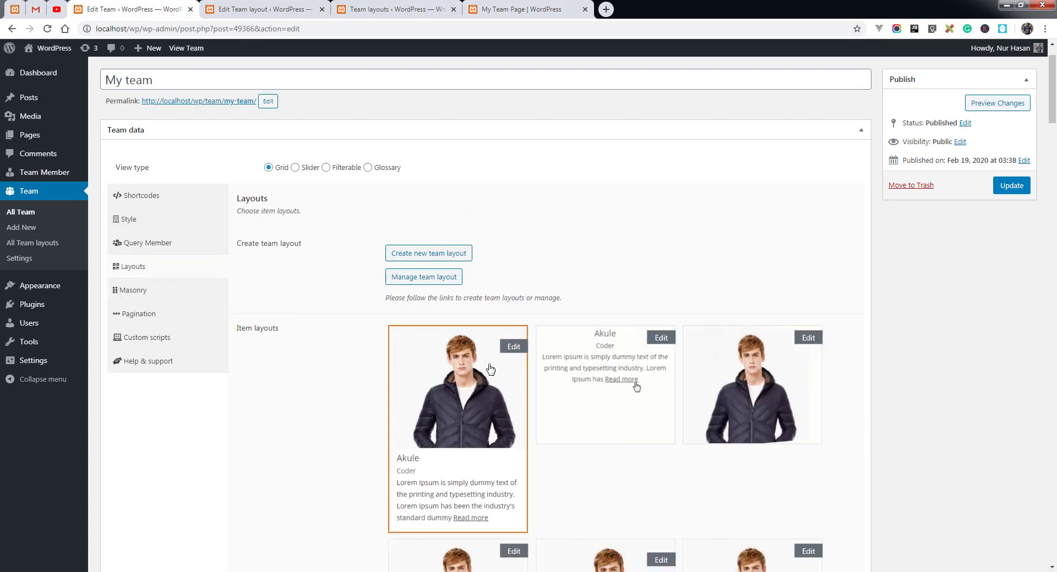
pyautogui.scroll(-2, 757, 362)
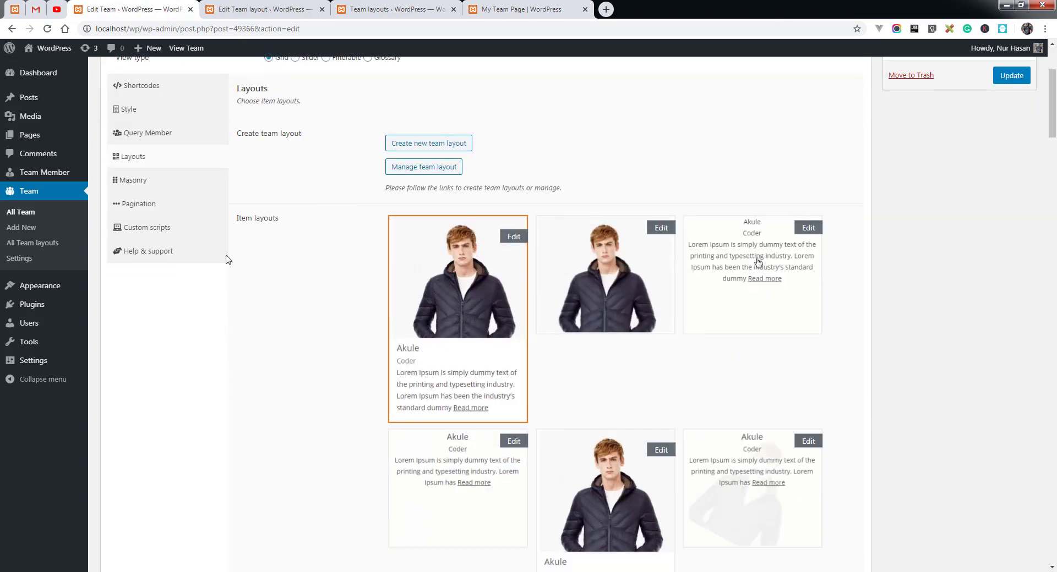
pyautogui.middleClick(42, 249)
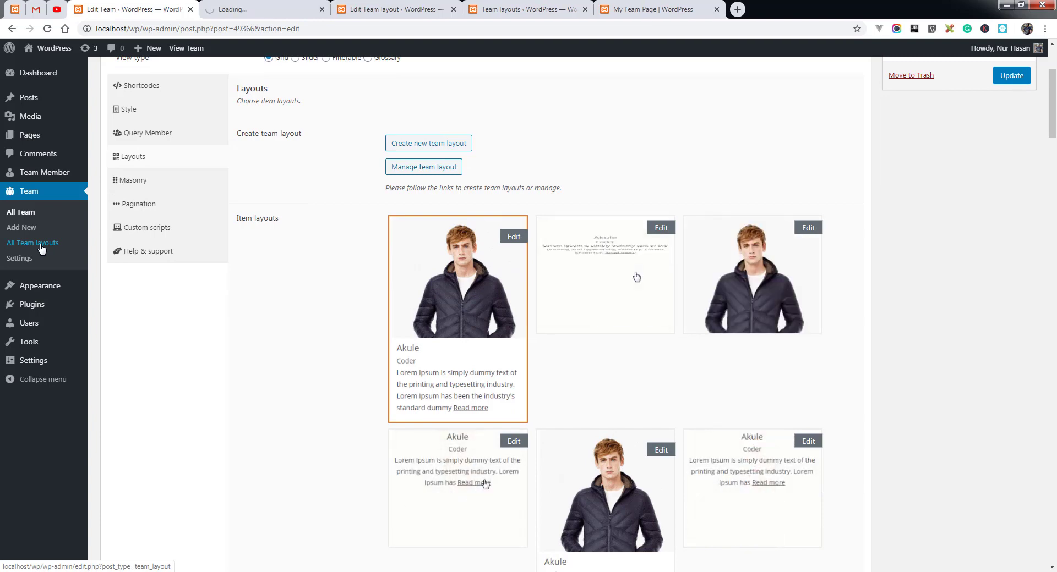
pyautogui.click(259, 9)
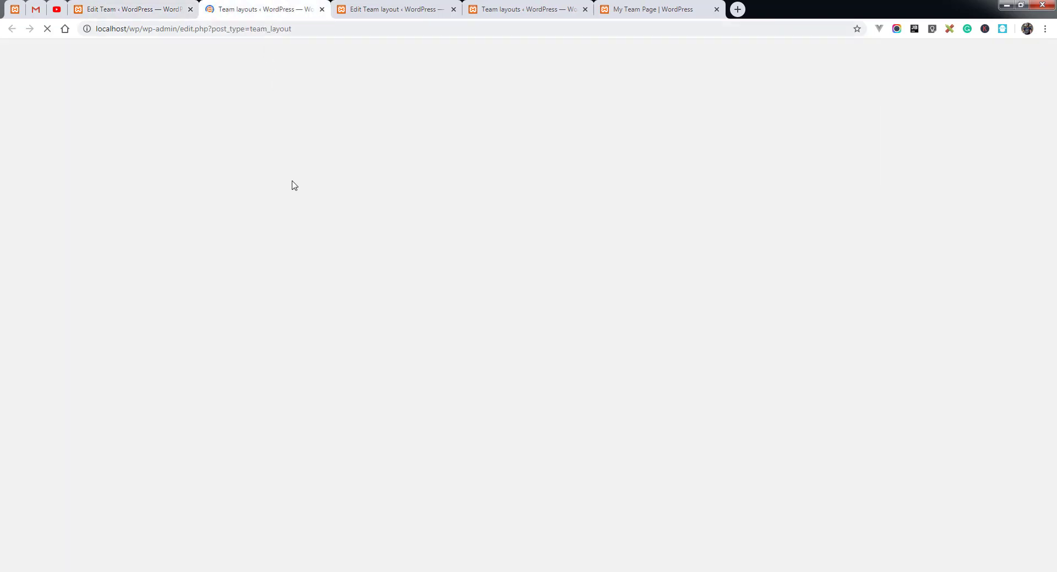
# Step: Choose the second, text-only item layout for My team and update the team
pyautogui.click(157, 10)
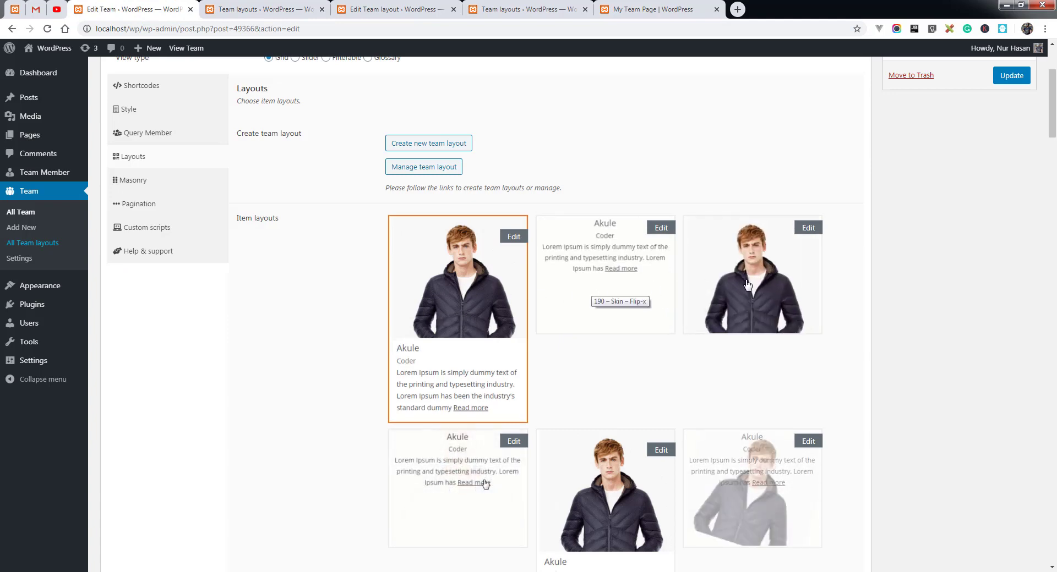
pyautogui.click(758, 263)
pyautogui.click(593, 286)
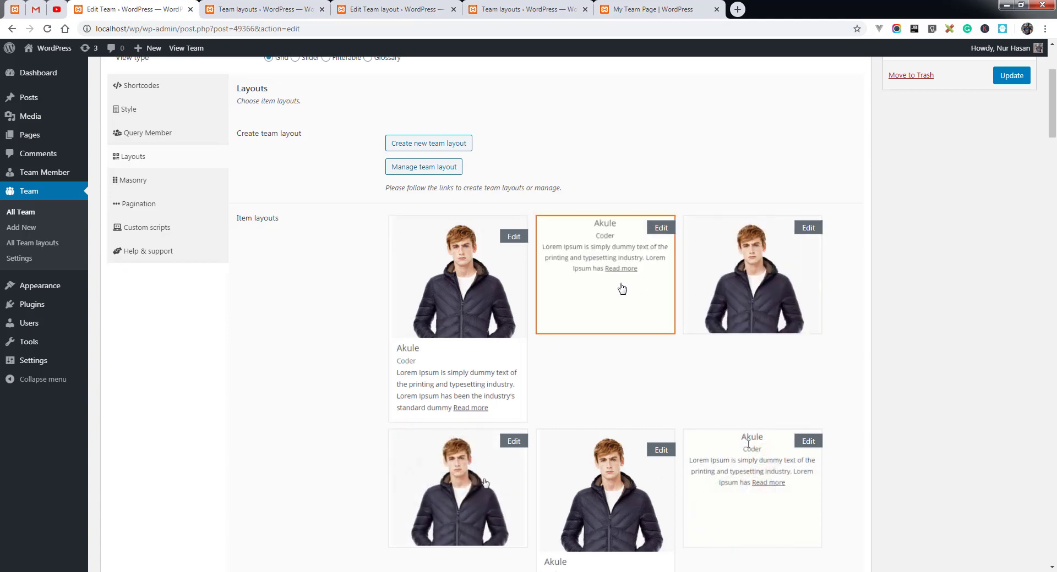
pyautogui.scroll(3, 1011, 248)
pyautogui.click(1011, 248)
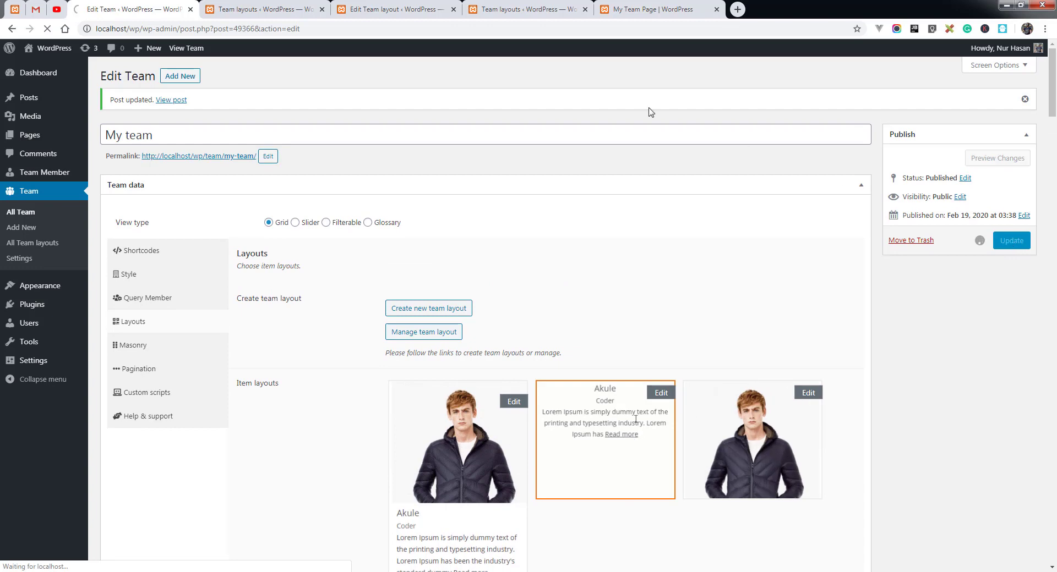
# Step: Reload the My Team Page to see the flipping photo-to-bio cards with skill bars
pyautogui.click(650, 11)
pyautogui.click(48, 30)
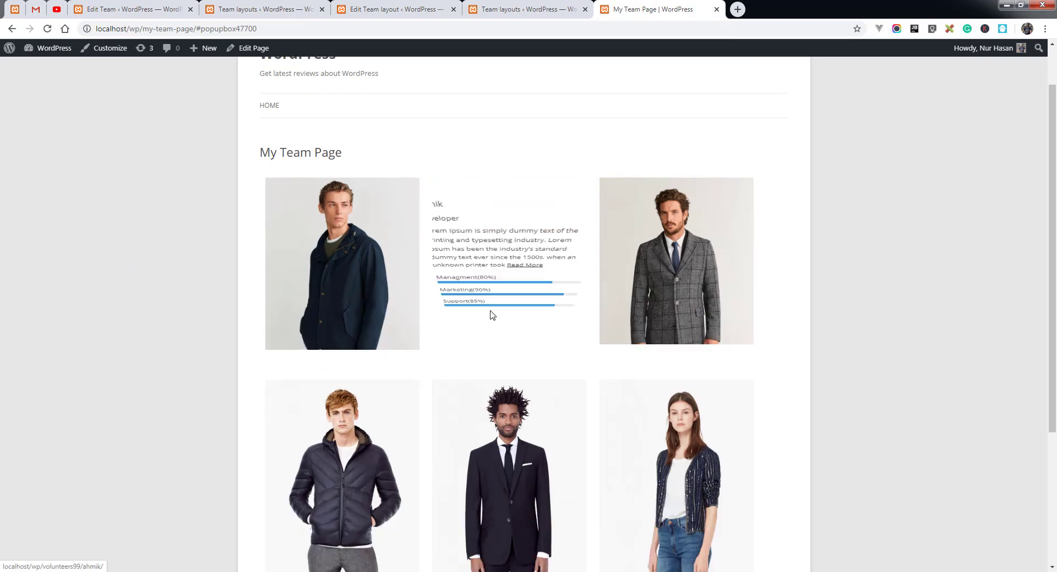
pyautogui.scroll(-2, 605, 270)
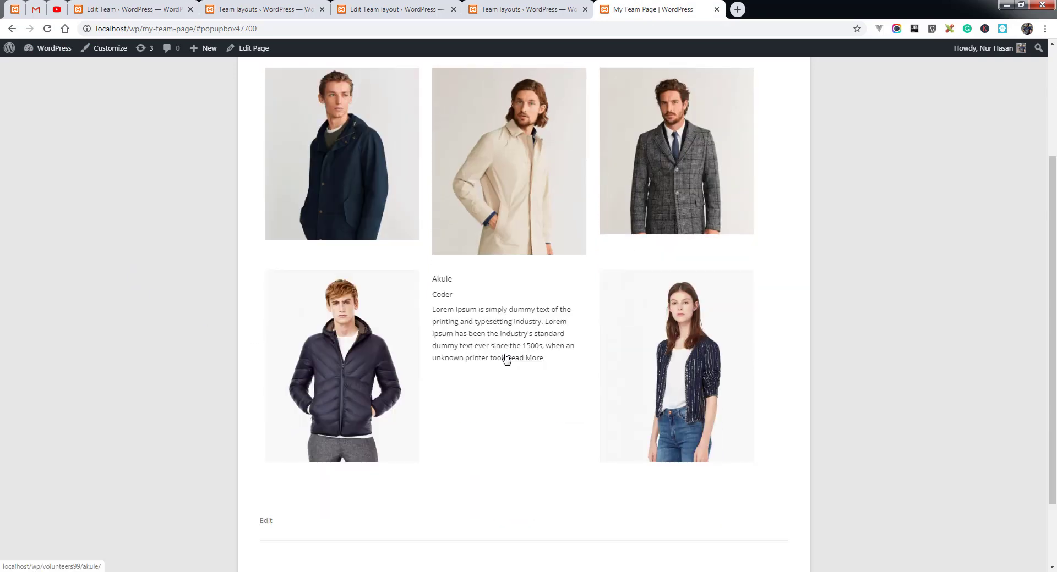
# Step: Look through the Team layouts list, then return to Edit Team
pyautogui.click(282, 13)
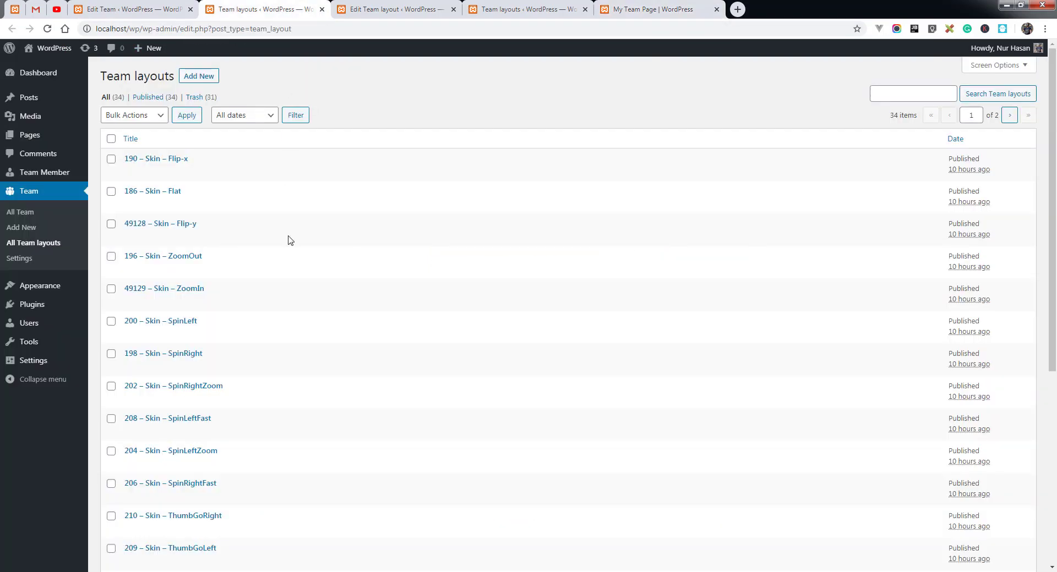
pyautogui.scroll(-5, 253, 237)
pyautogui.scroll(6, 253, 281)
pyautogui.click(154, 11)
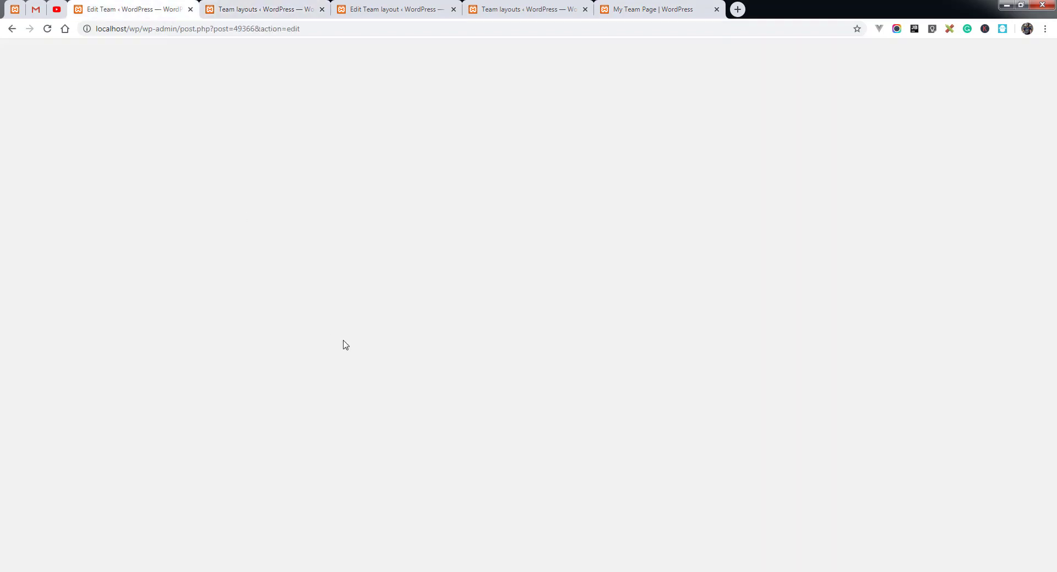
# Step: Switch My team back to the first item layout and update it
pyautogui.scroll(-3, 342, 342)
pyautogui.scroll(-3, 342, 338)
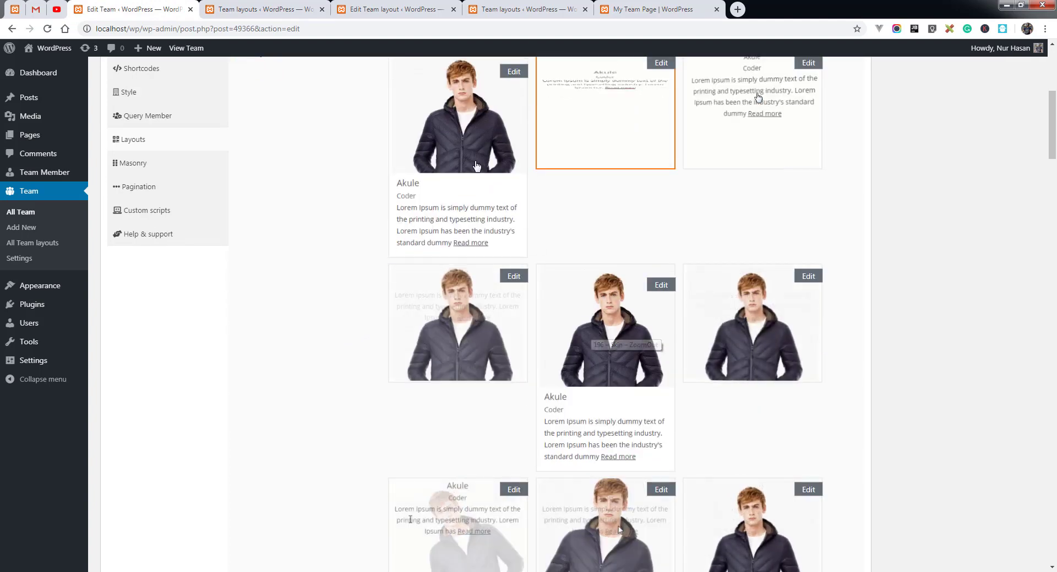
pyautogui.scroll(4, 677, 298)
pyautogui.scroll(1, 677, 298)
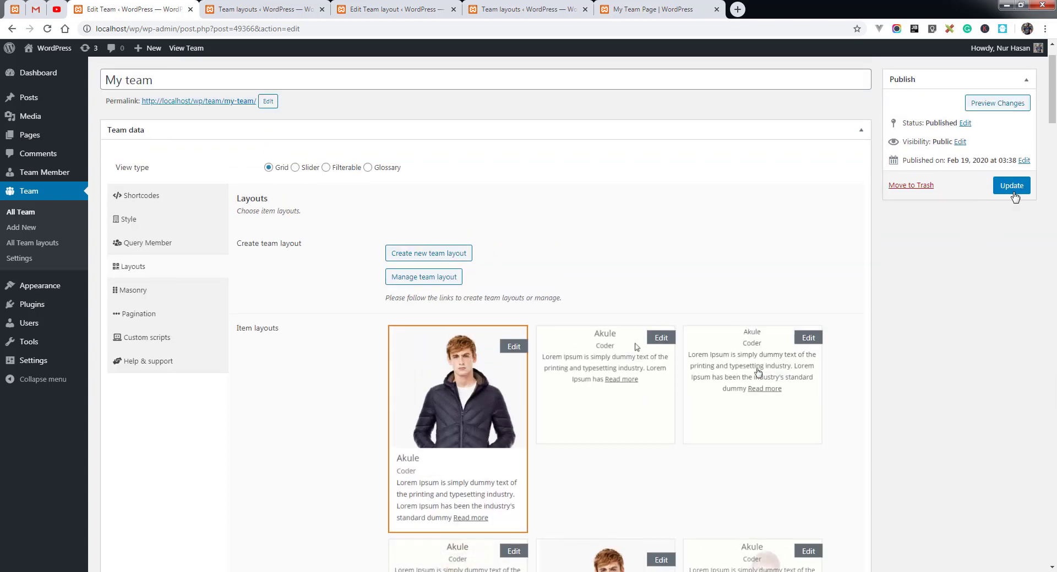
pyautogui.click(1012, 186)
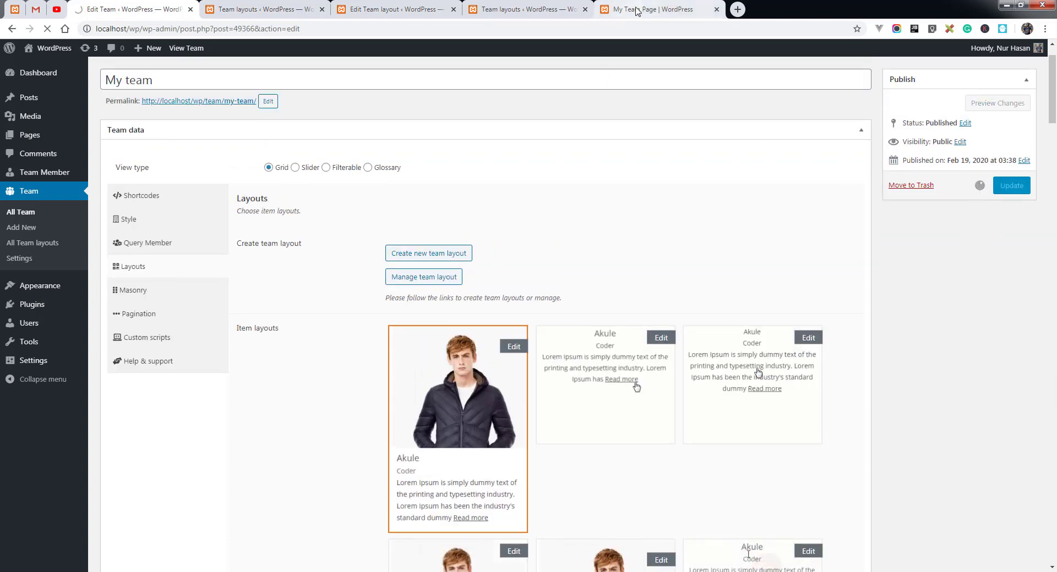
# Step: Reload the My Team Page to check the photo-over-text layout, then return to Edit Team
pyautogui.click(633, 10)
pyautogui.click(47, 28)
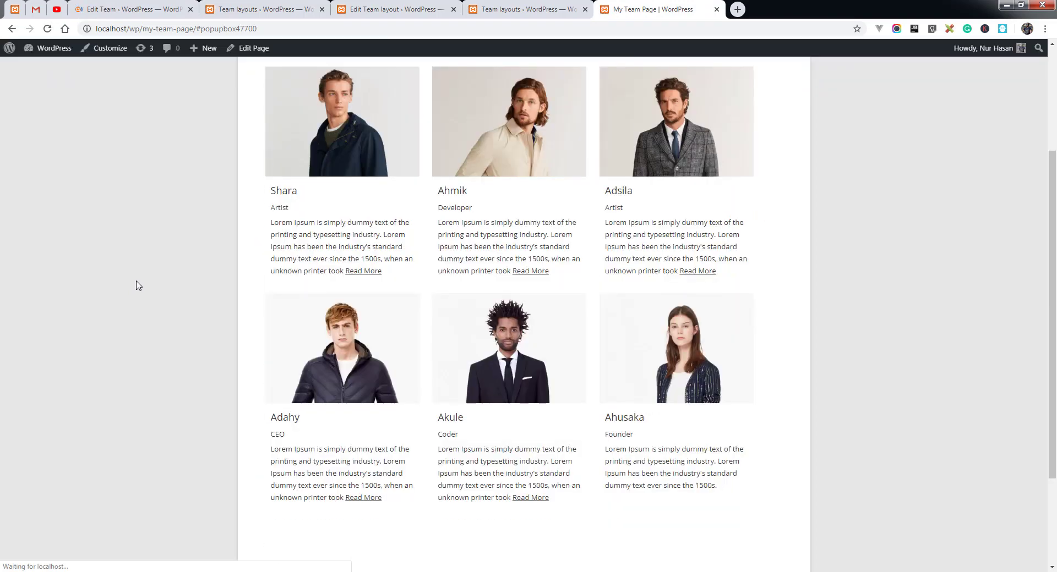
pyautogui.scroll(2, 469, 209)
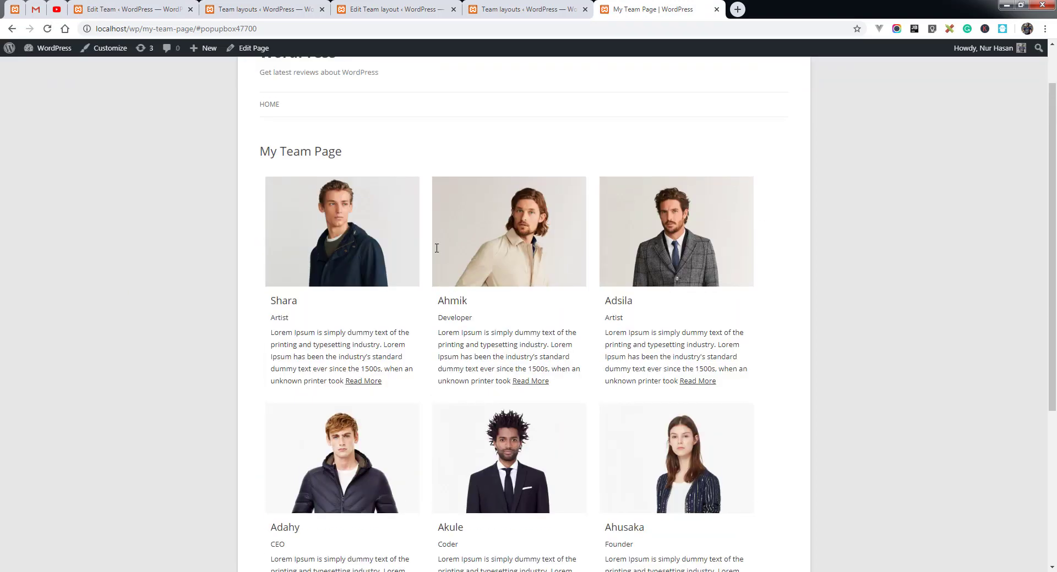
pyautogui.click(132, 10)
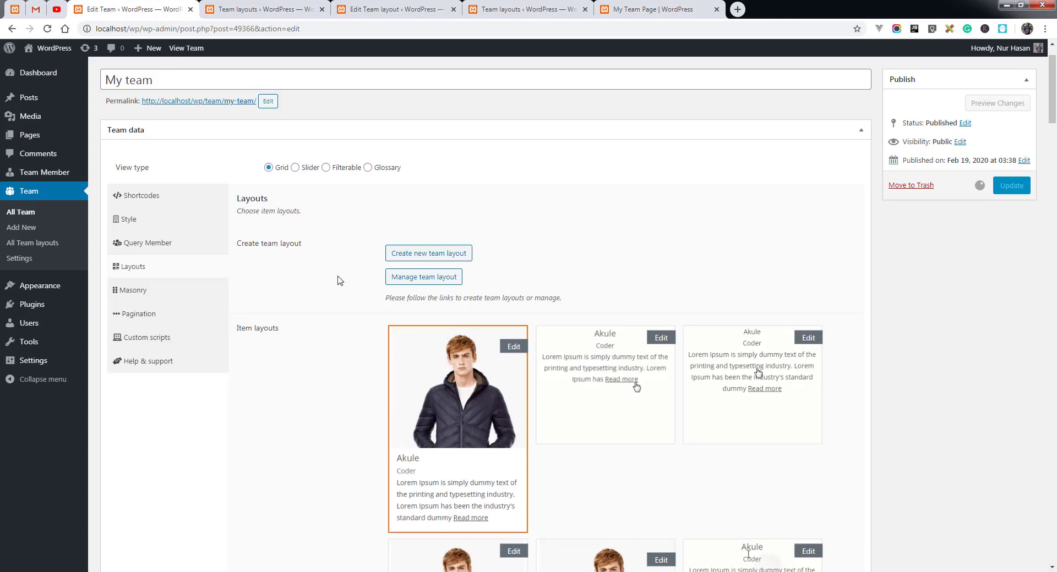
pyautogui.scroll(-3, 330, 292)
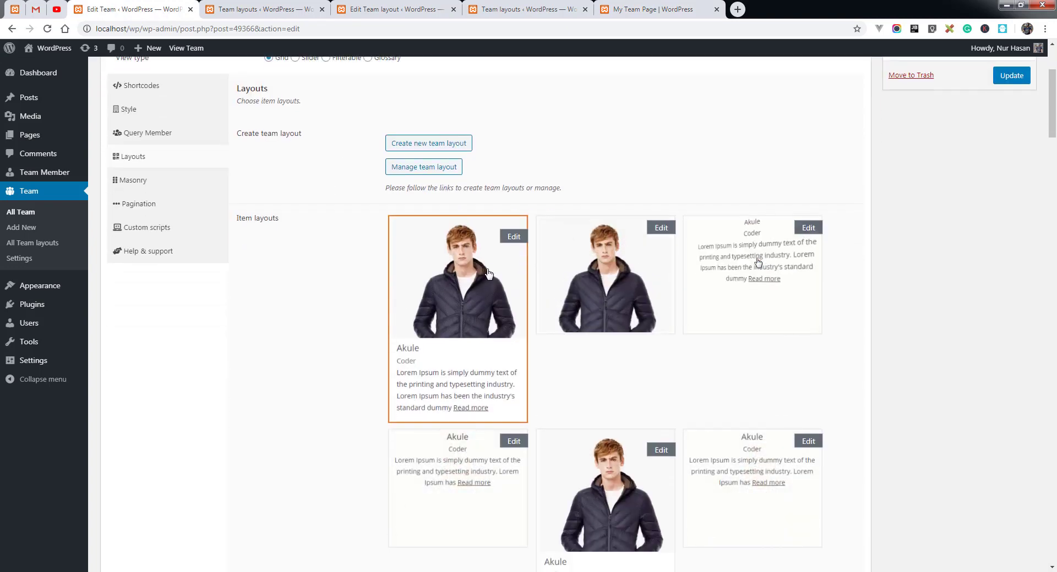
# Step: Open the 186 – Skin – Flat layout for editing and close the extra Team layouts tabs
pyautogui.click(513, 237)
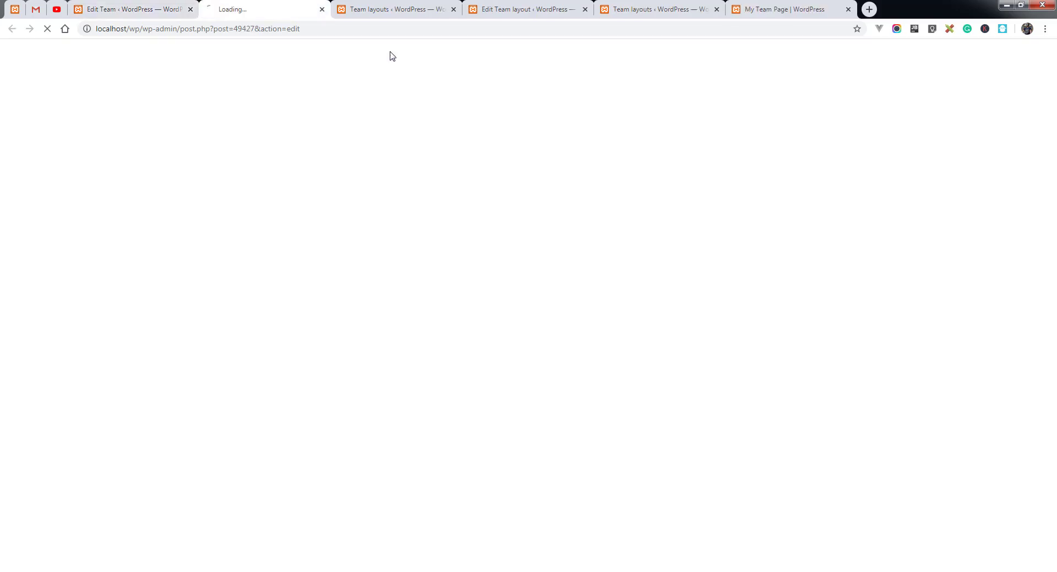
pyautogui.click(453, 9)
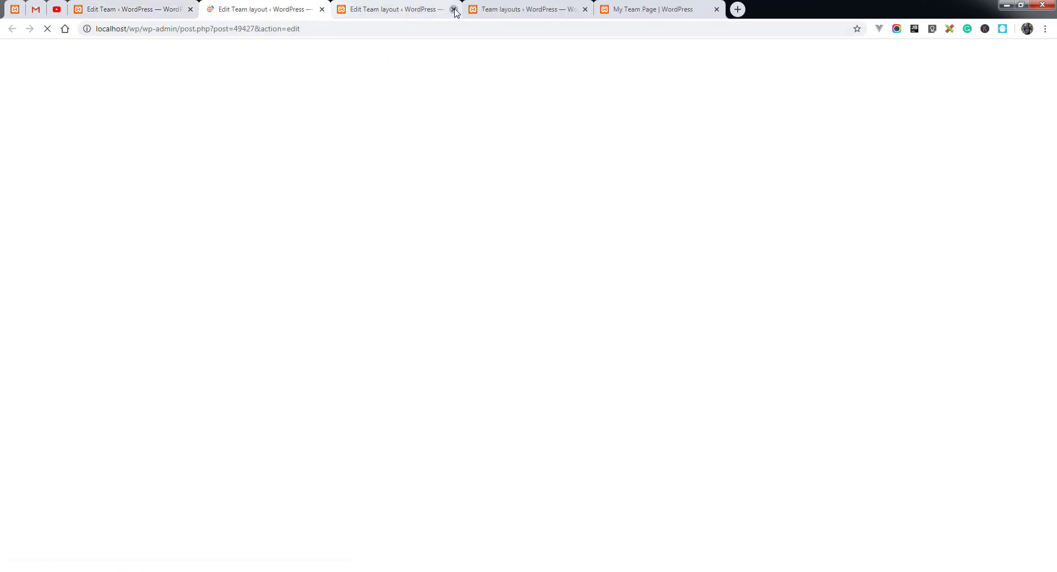
pyautogui.click(454, 9)
pyautogui.click(453, 10)
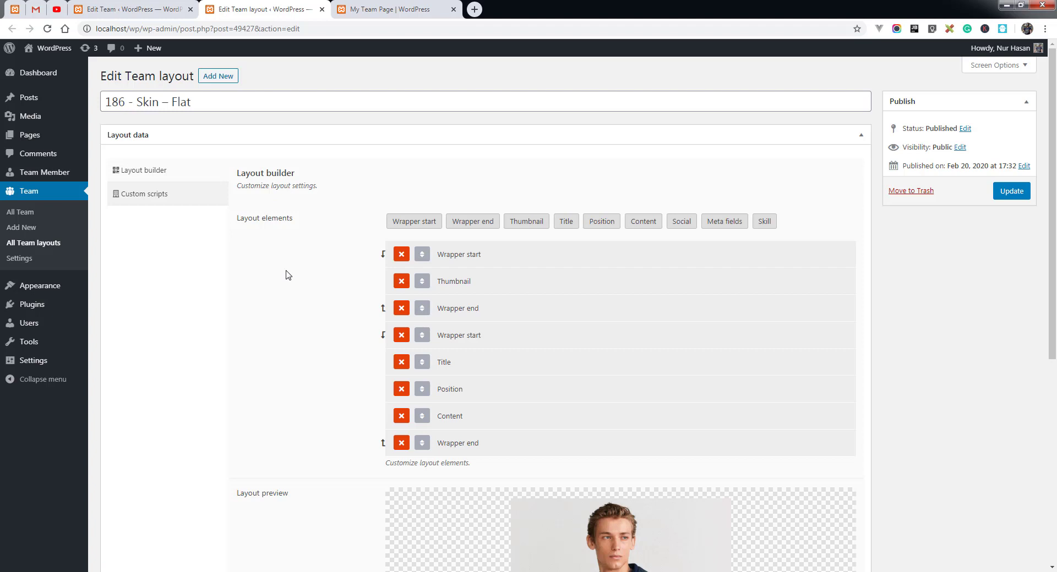
pyautogui.scroll(-1, 286, 275)
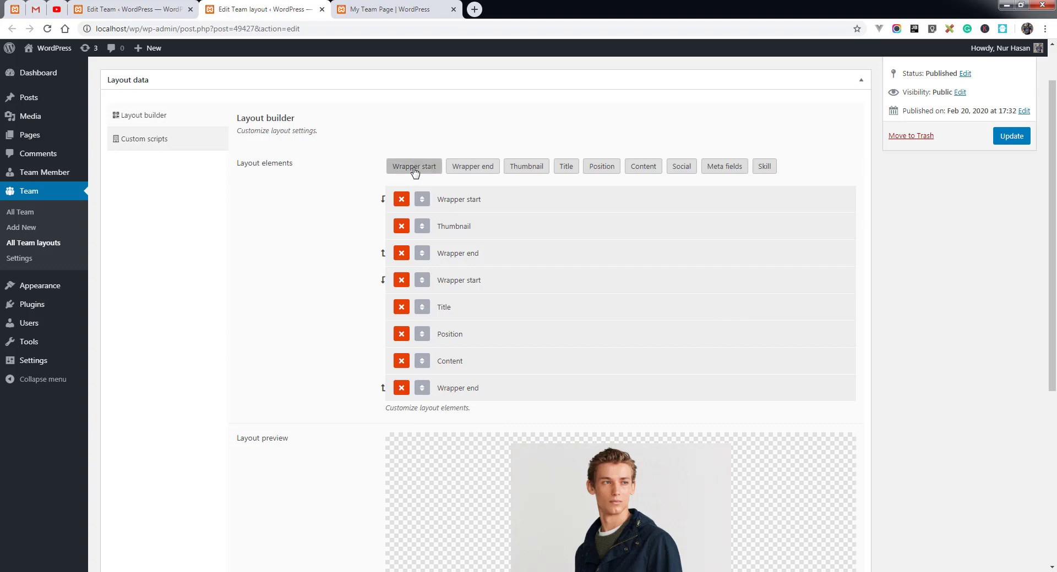
pyautogui.scroll(-5, 429, 368)
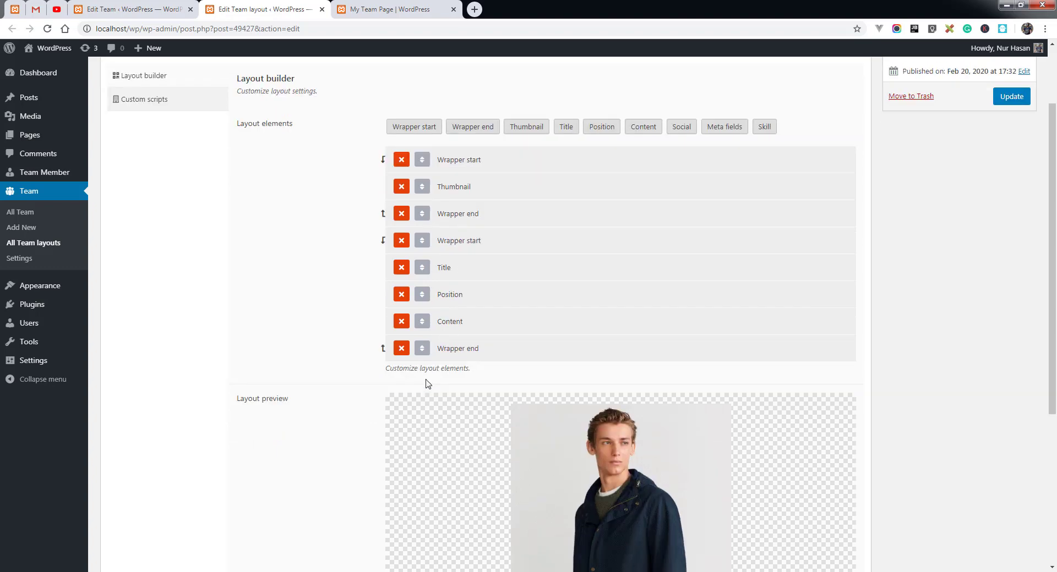
pyautogui.scroll(6, 546, 412)
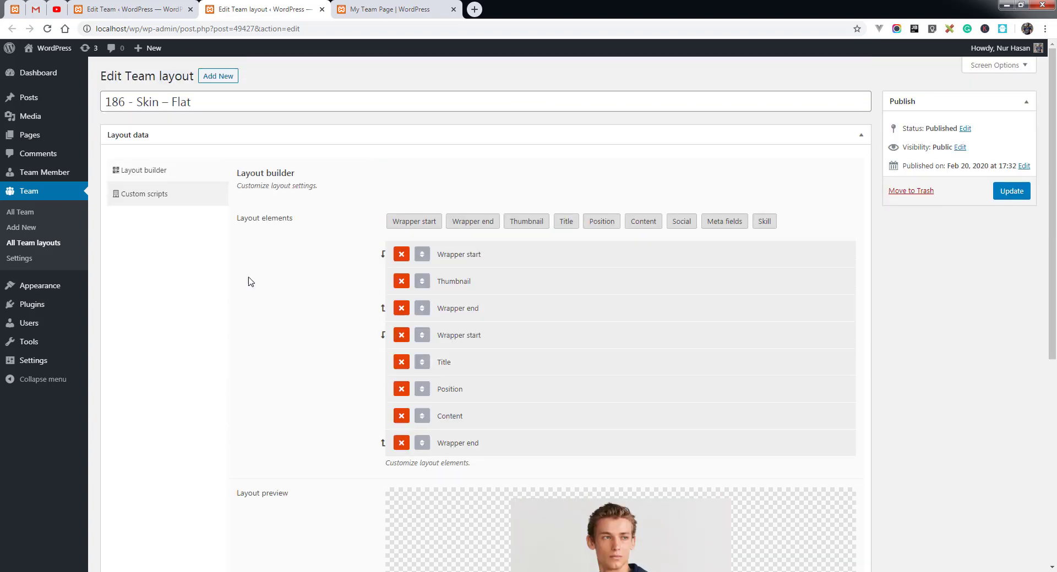
# Step: Review the layout's Custom CSS and JS boxes, then return to the Layout builder
pyautogui.click(187, 201)
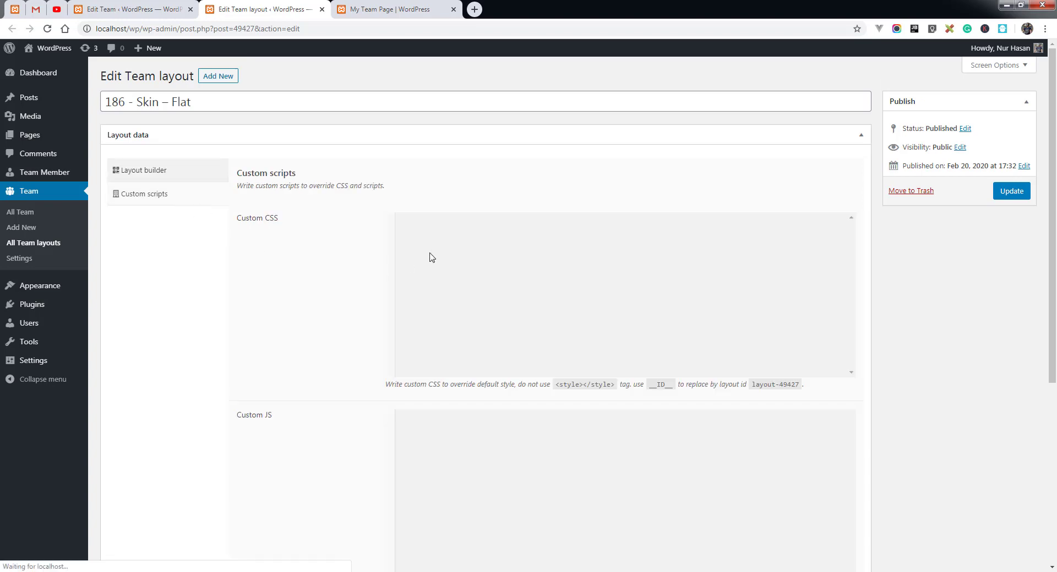
pyautogui.scroll(-3, 471, 385)
pyautogui.scroll(-2, 465, 328)
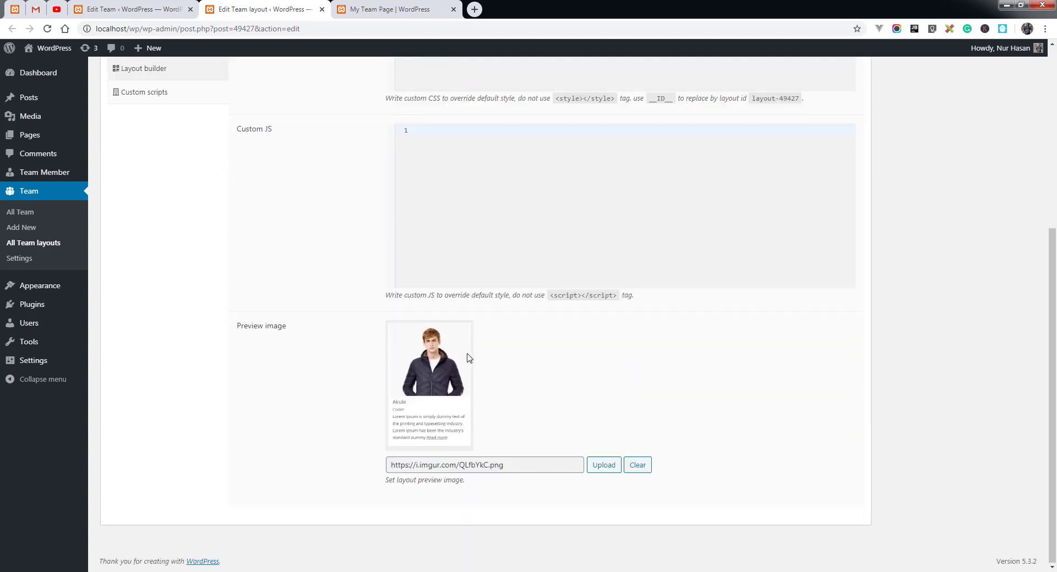
pyautogui.scroll(5, 316, 466)
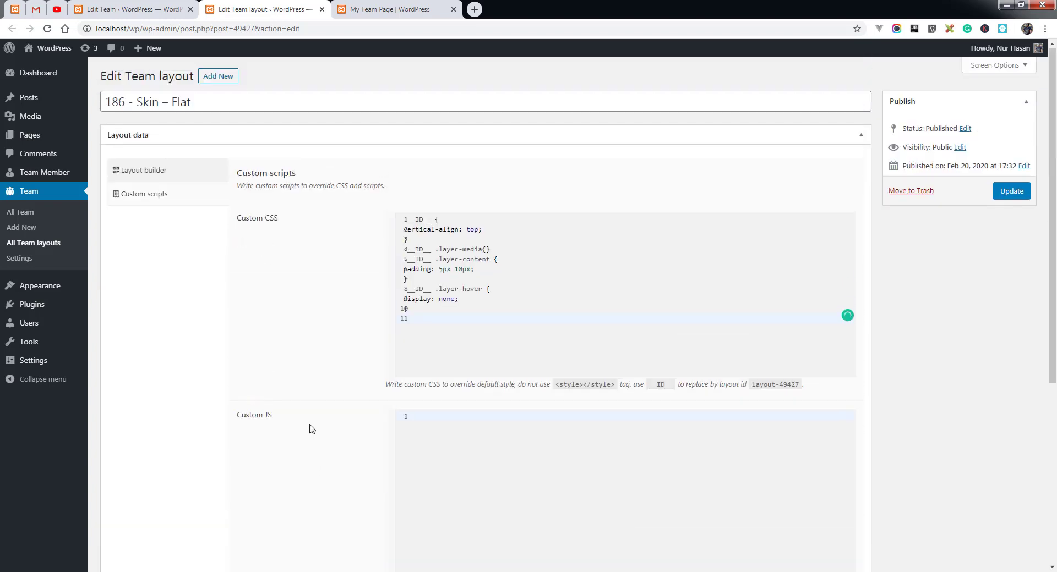
pyautogui.click(137, 170)
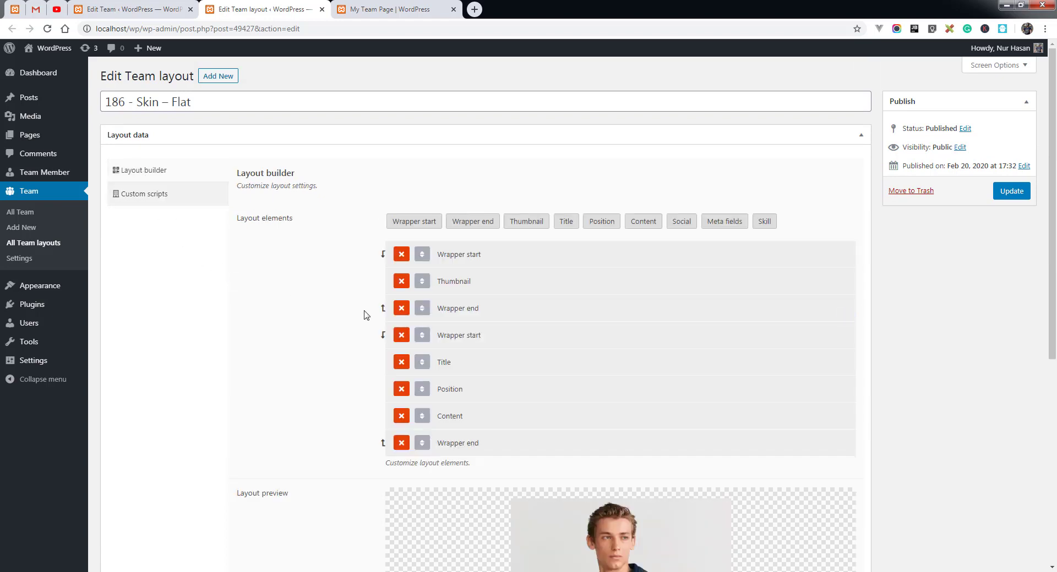
# Step: Remove the Wrapper end, Content, Position and Title elements, then re-add Title, Position, Content and Wrapper end
pyautogui.scroll(-1, 364, 314)
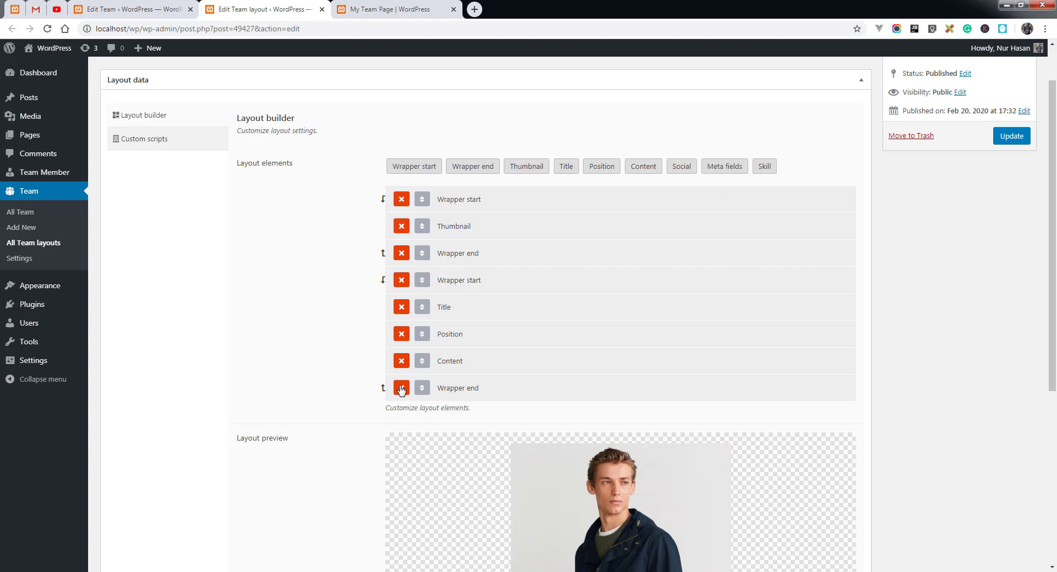
pyautogui.click(401, 362)
pyautogui.click(401, 362)
pyautogui.click(401, 334)
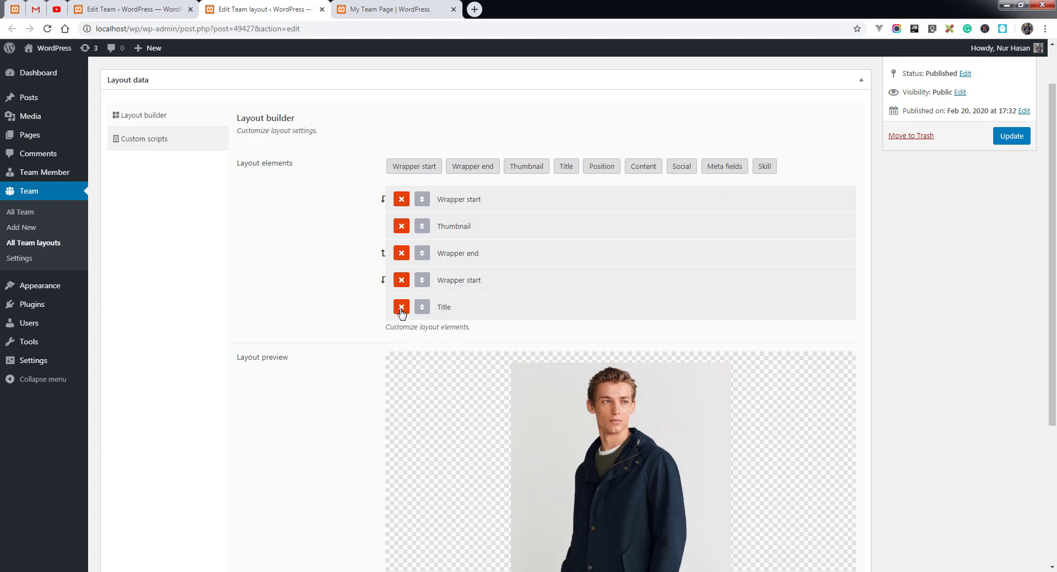
pyautogui.click(401, 307)
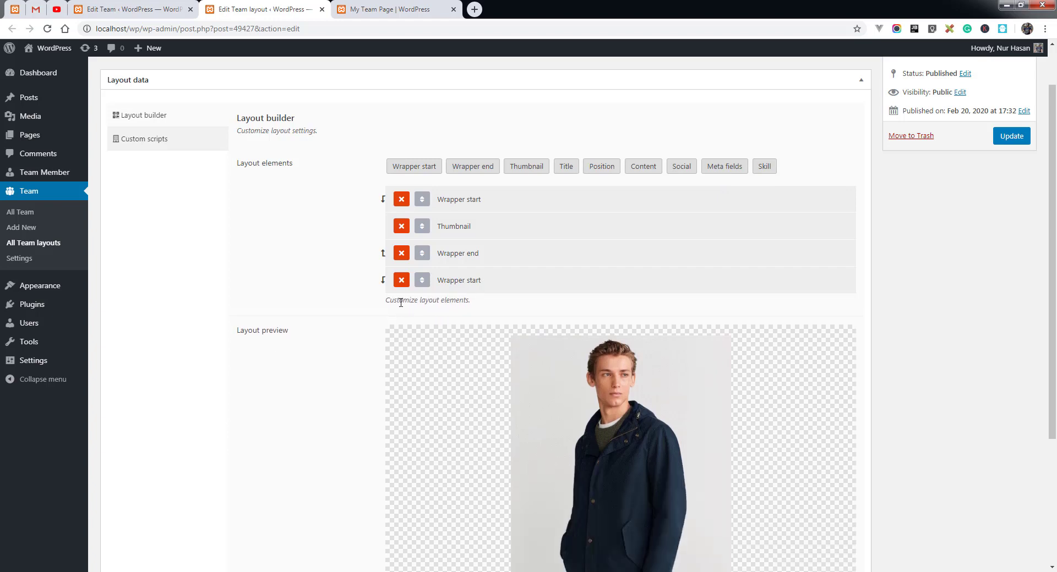
pyautogui.click(566, 171)
pyautogui.click(602, 166)
pyautogui.click(642, 167)
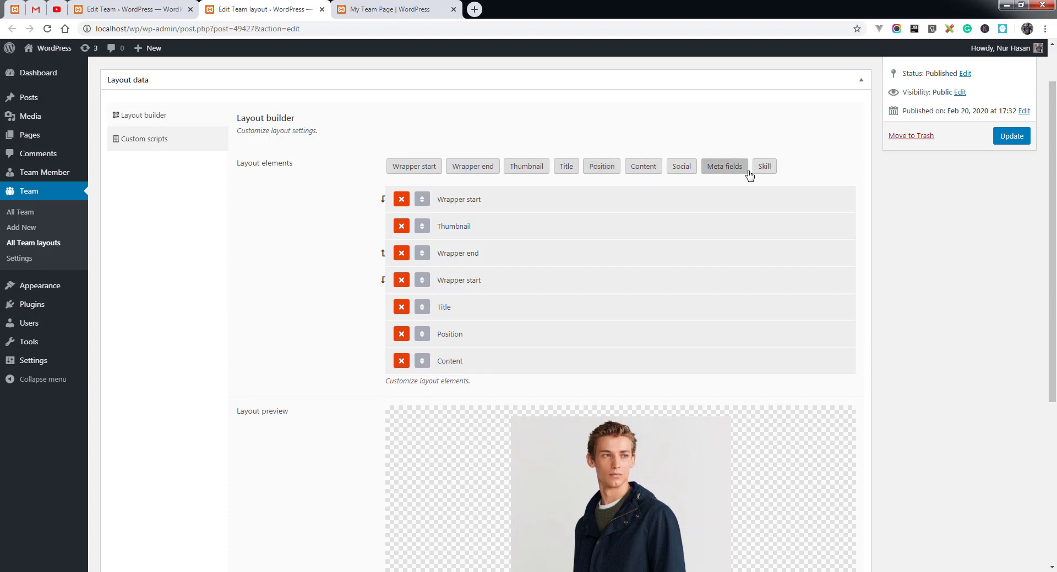
pyautogui.click(486, 168)
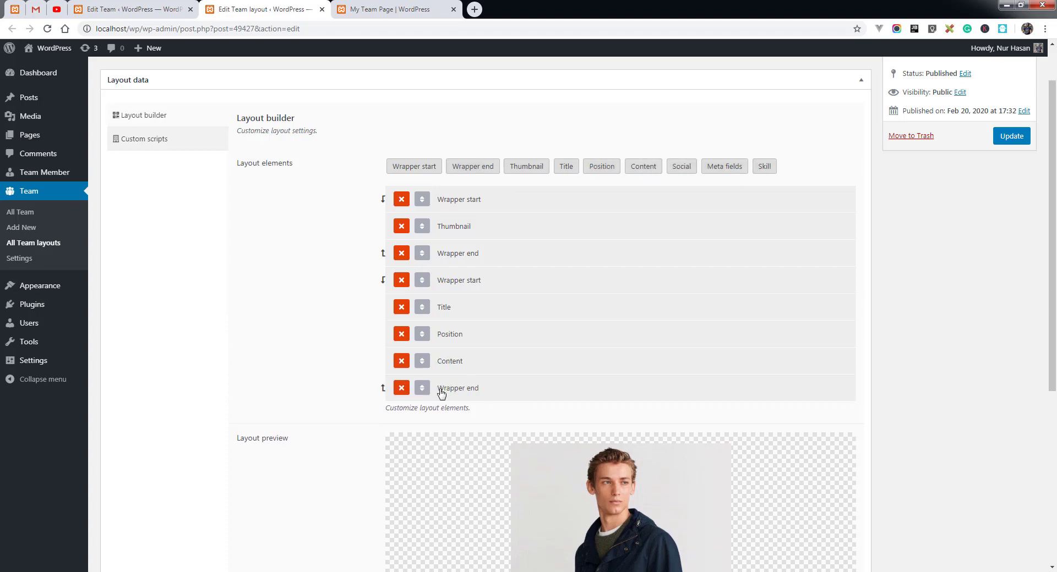
# Step: Check the Wrapper end settings and leave the first Wrapper start's settings expanded
pyautogui.click(455, 202)
pyautogui.click(455, 202)
pyautogui.click(454, 258)
pyautogui.click(454, 255)
pyautogui.click(457, 201)
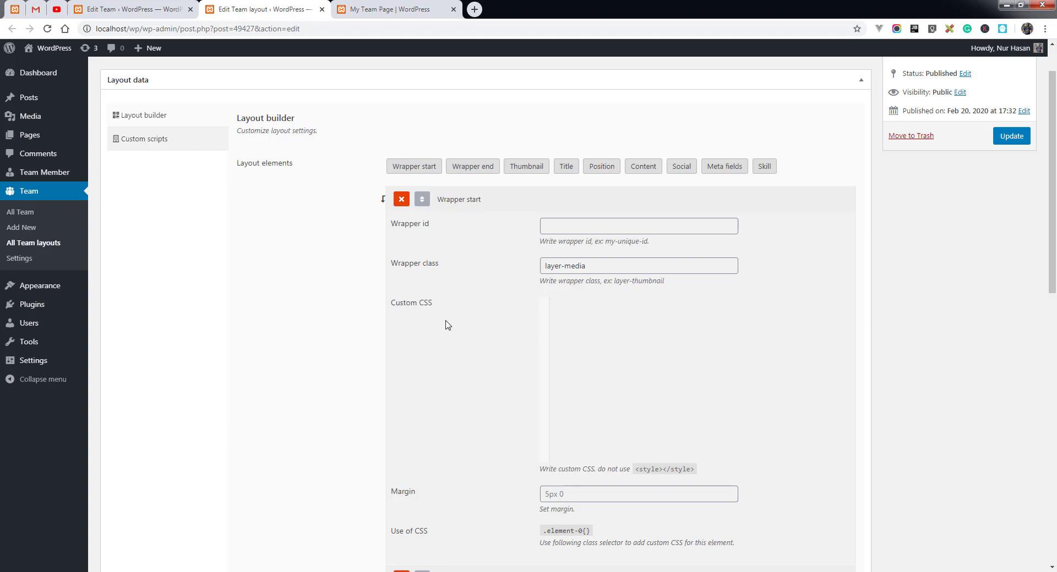
# Step: Review the Wrapper start's layer-media class, id and CSS fields, then expand the Thumbnail settings
pyautogui.moveTo(583, 270); pyautogui.dragTo(539, 271)
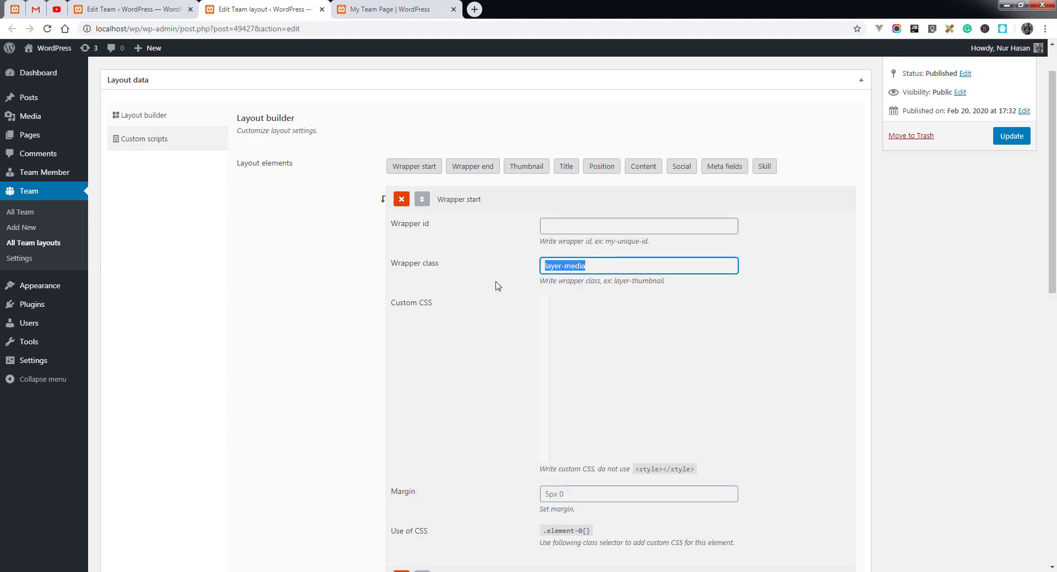
pyautogui.hotkey('shift', 'Tab')
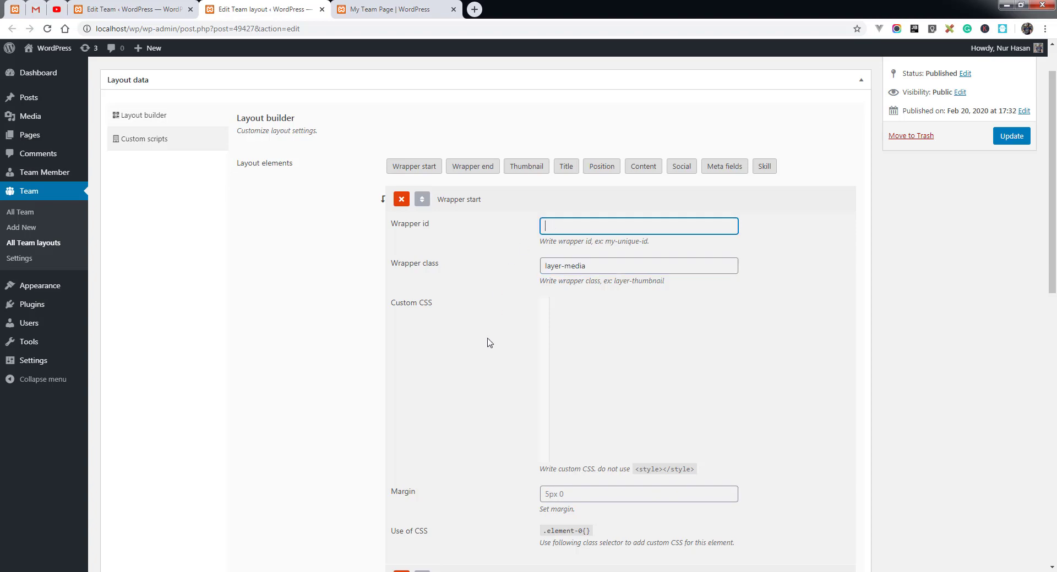
pyautogui.click(574, 334)
pyautogui.scroll(-3, 518, 330)
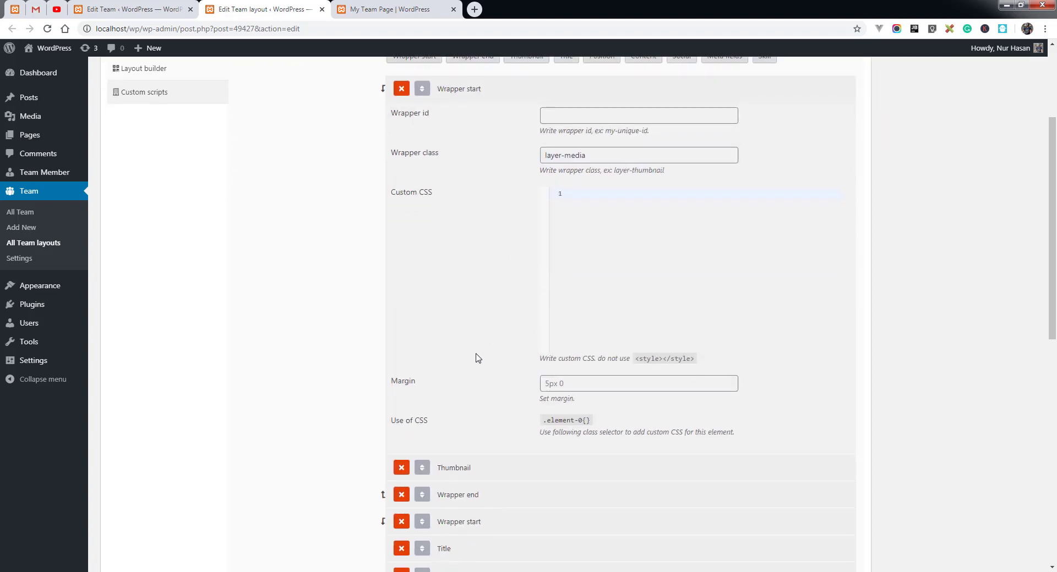
pyautogui.scroll(2, 460, 220)
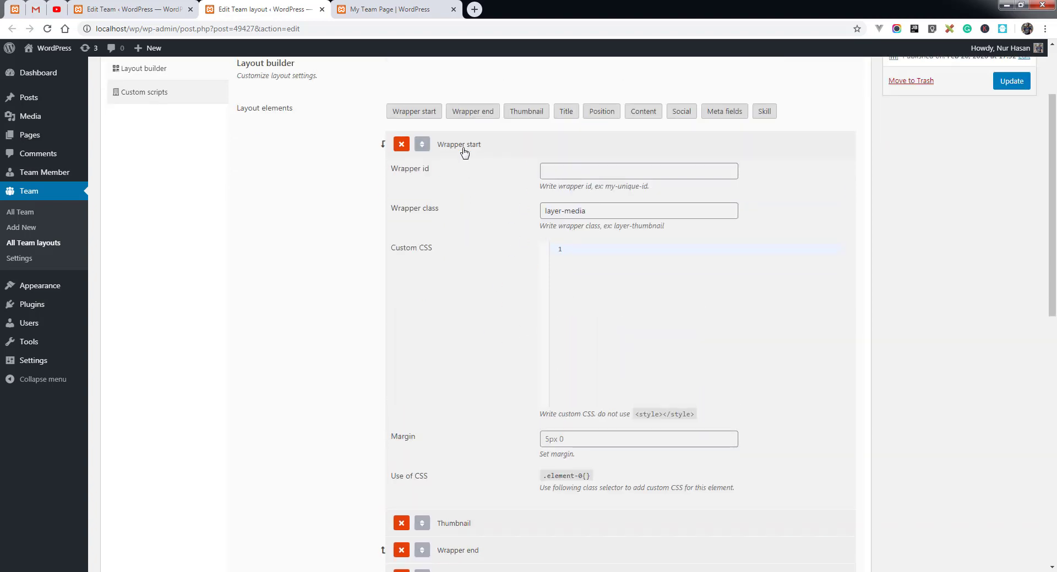
pyautogui.click(462, 147)
pyautogui.click(453, 173)
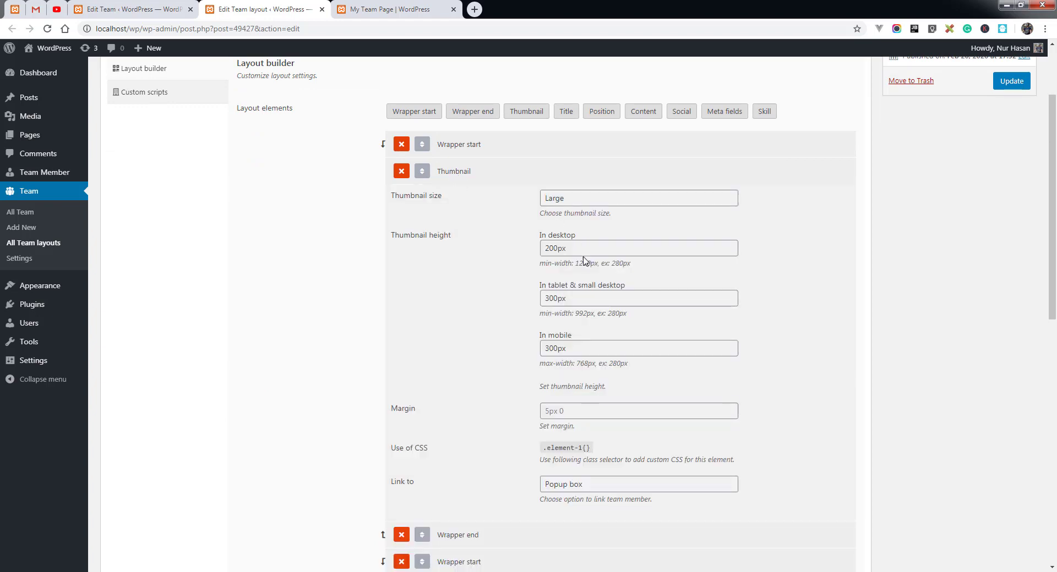
# Step: Clear the 200px desktop thumbnail height, update the layout and reload the team page
pyautogui.moveTo(566, 248); pyautogui.dragTo(516, 257)
pyautogui.press('BackSpace')
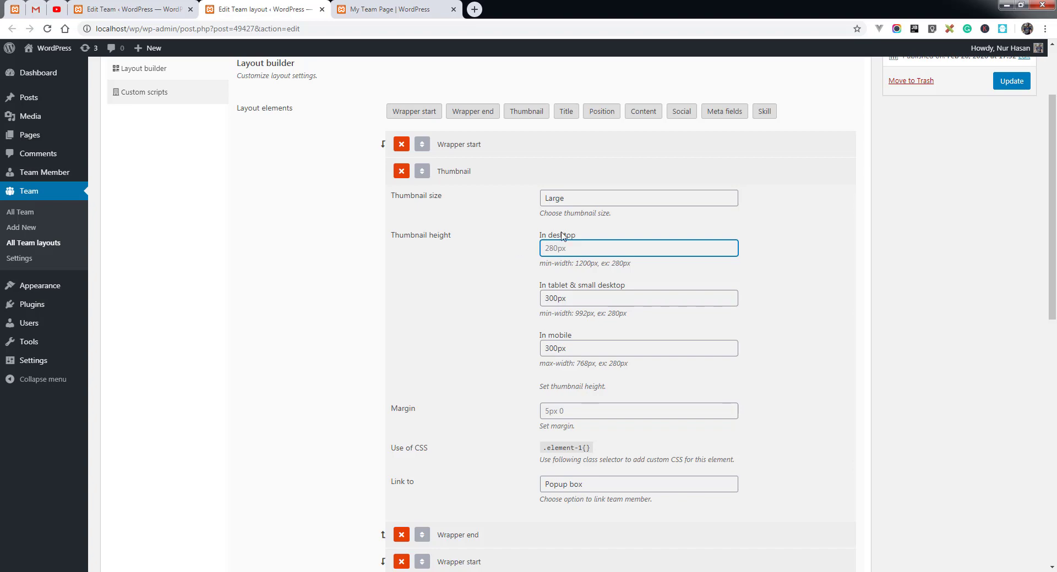
pyautogui.click(1000, 84)
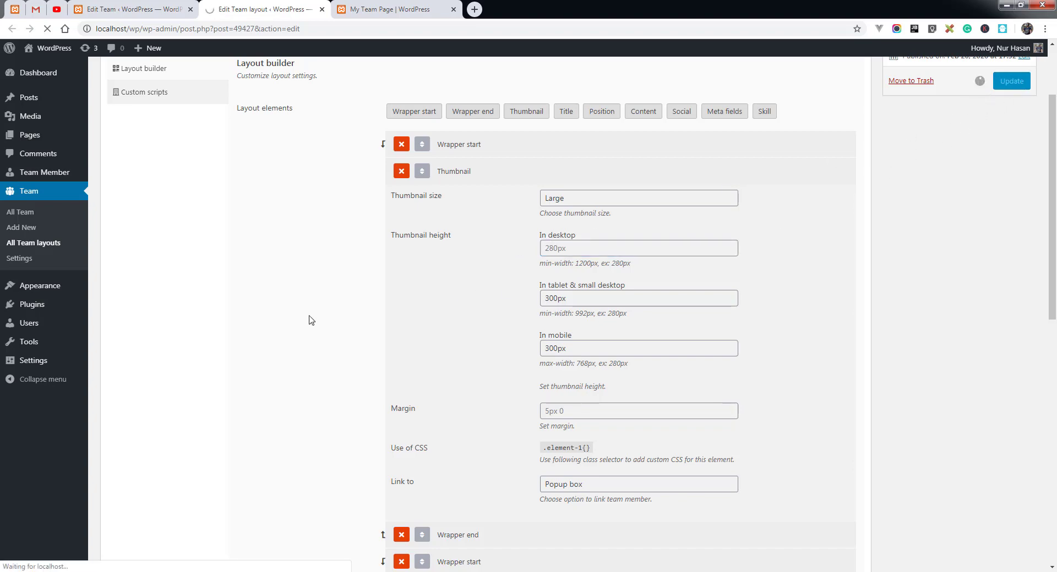
pyautogui.click(381, 10)
pyautogui.click(47, 28)
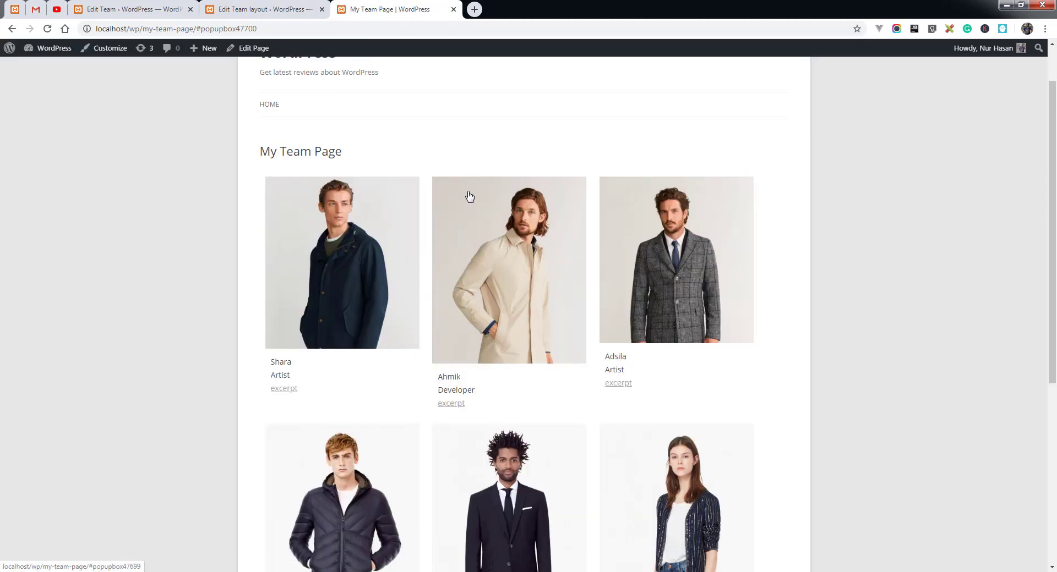
pyautogui.click(259, 9)
# Step: Set the desktop thumbnail height to 250px, update, and check the reloaded team page
pyautogui.click(452, 314)
pyautogui.scroll(-2, 496, 308)
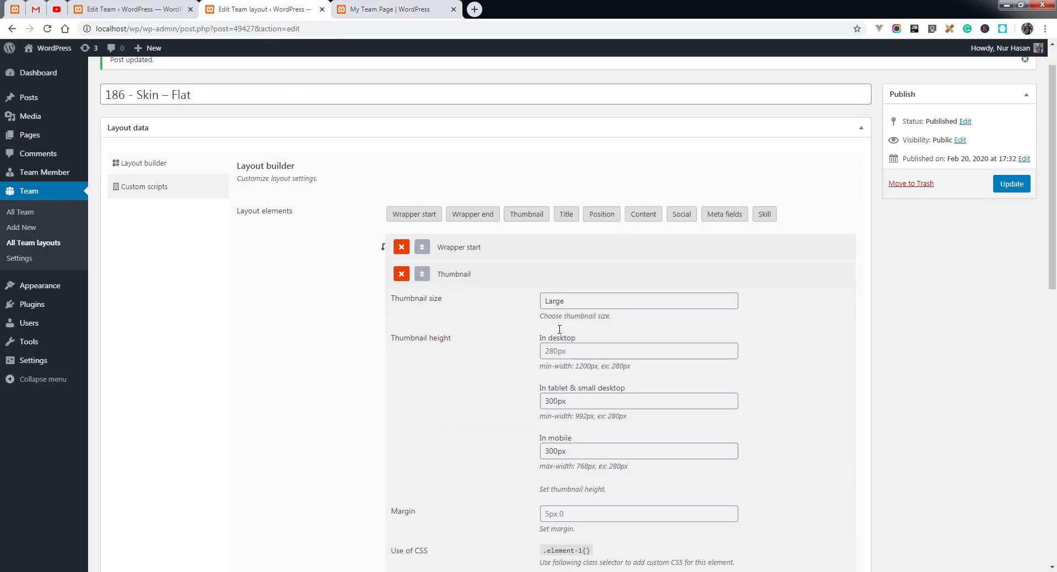
pyautogui.click(564, 281)
pyautogui.click(565, 305)
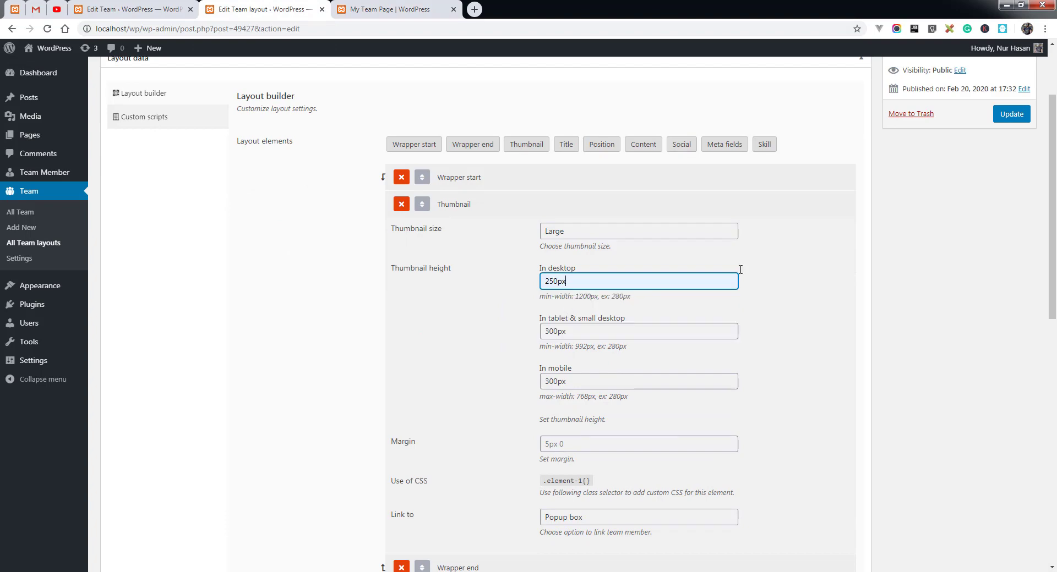
pyautogui.click(1000, 122)
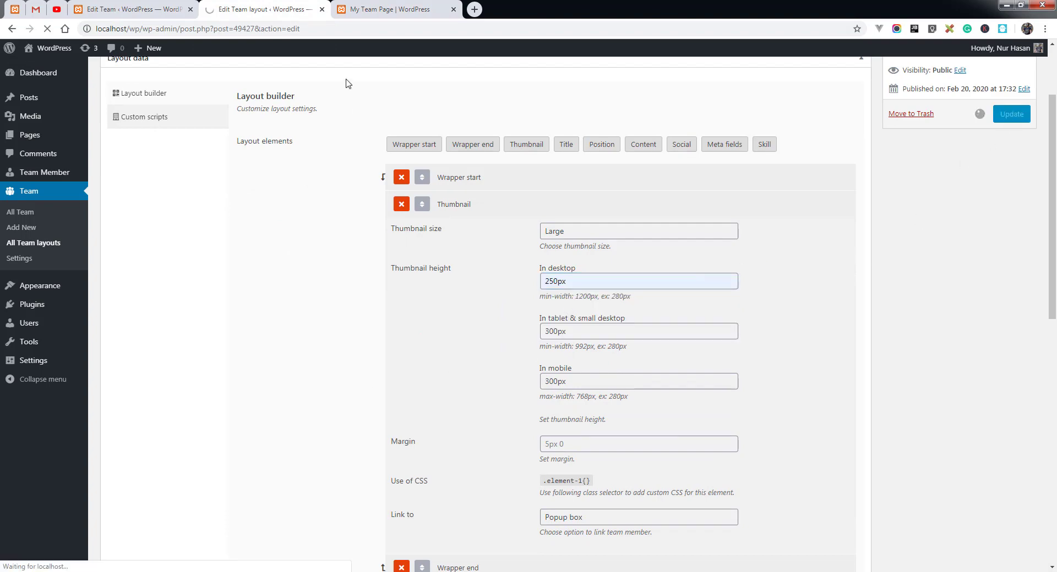
pyautogui.click(380, 11)
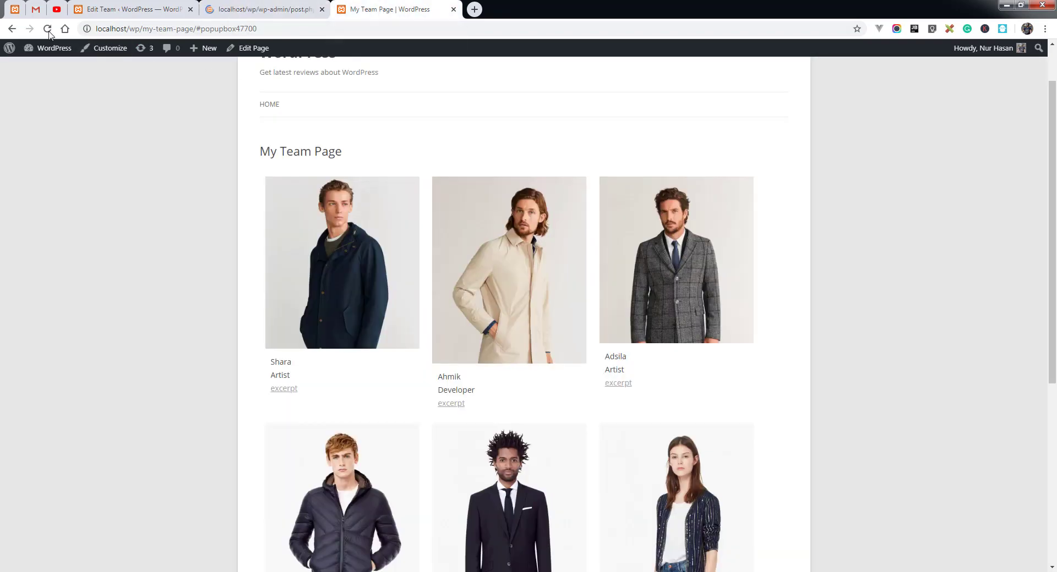
pyautogui.press('F5')
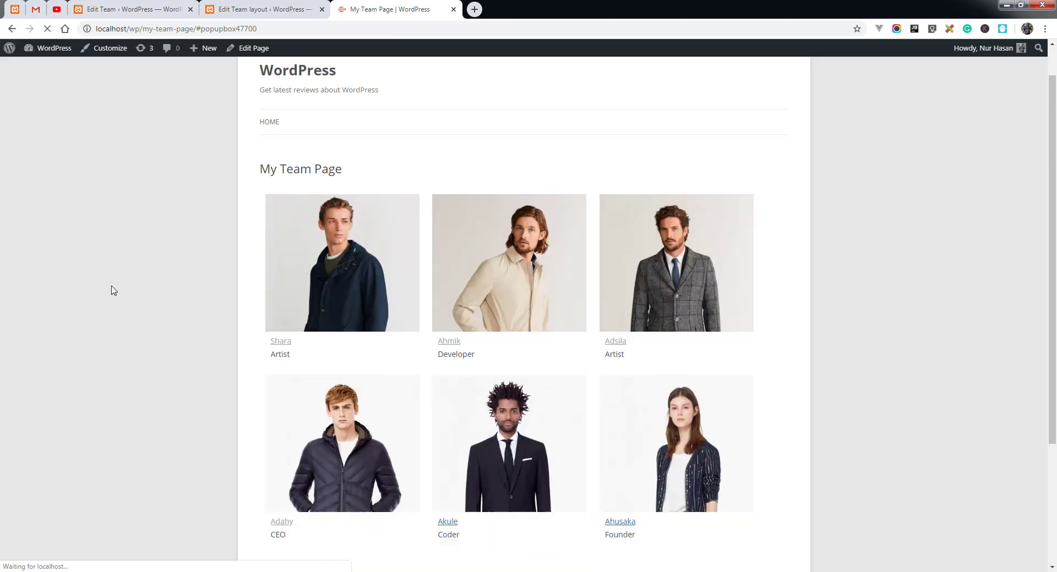
pyautogui.click(258, 14)
pyautogui.click(451, 315)
# Step: Review the Thumbnail's 300px tablet and mobile height values
pyautogui.scroll(-3, 578, 289)
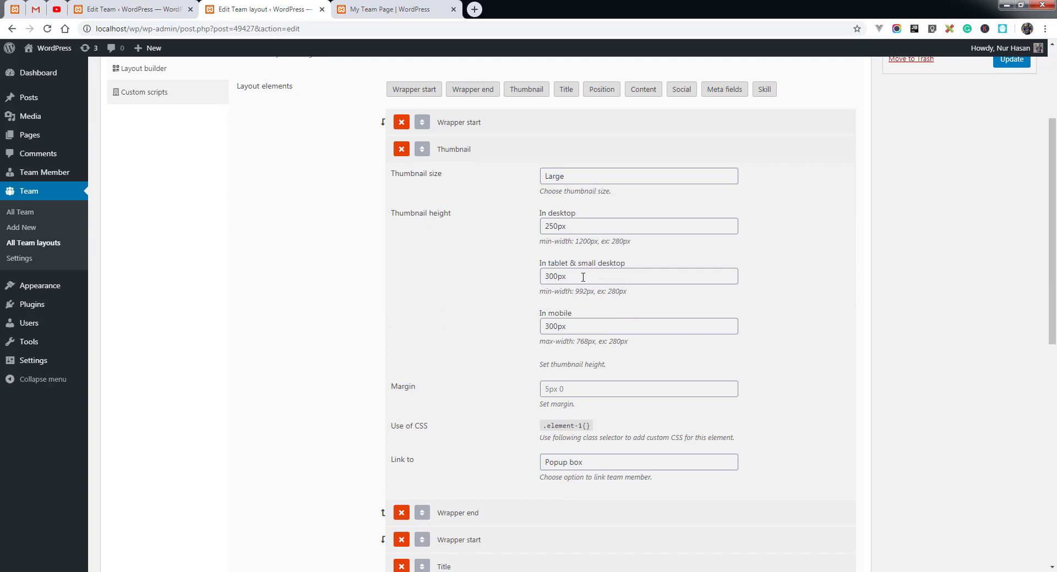
pyautogui.moveTo(583, 277); pyautogui.dragTo(505, 282)
pyautogui.moveTo(604, 330); pyautogui.dragTo(524, 331)
pyautogui.scroll(-3, 470, 368)
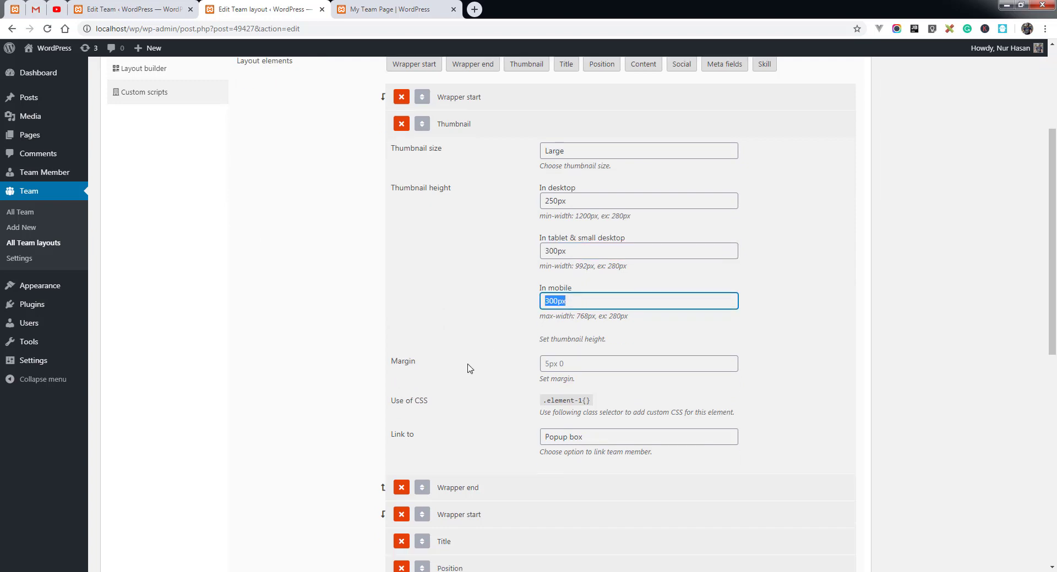
# Step: Set the Title element's text colour to blue and its font size to 18px
pyautogui.click(446, 403)
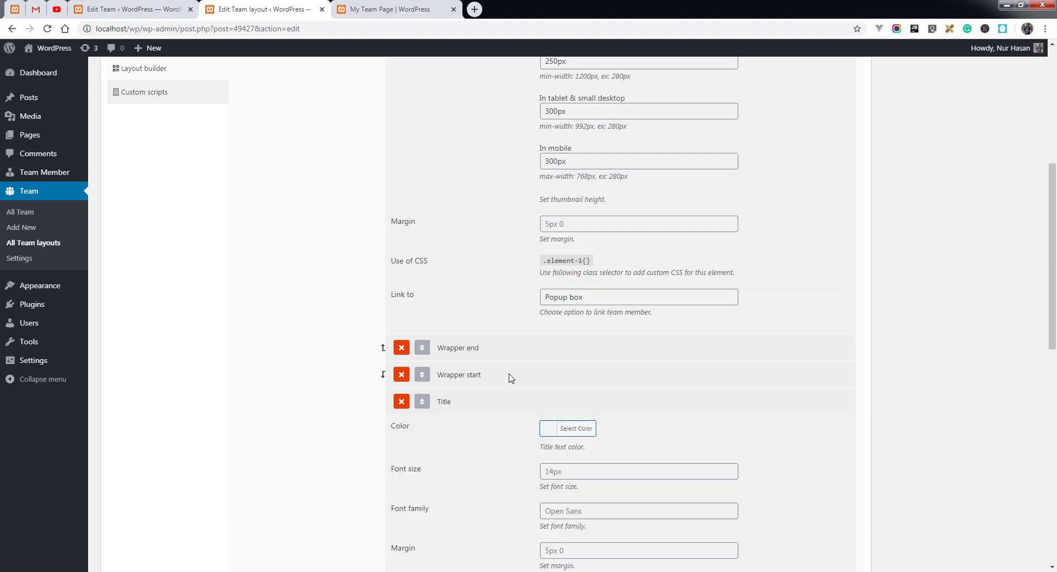
pyautogui.scroll(-3, 523, 333)
pyautogui.scroll(-1, 517, 326)
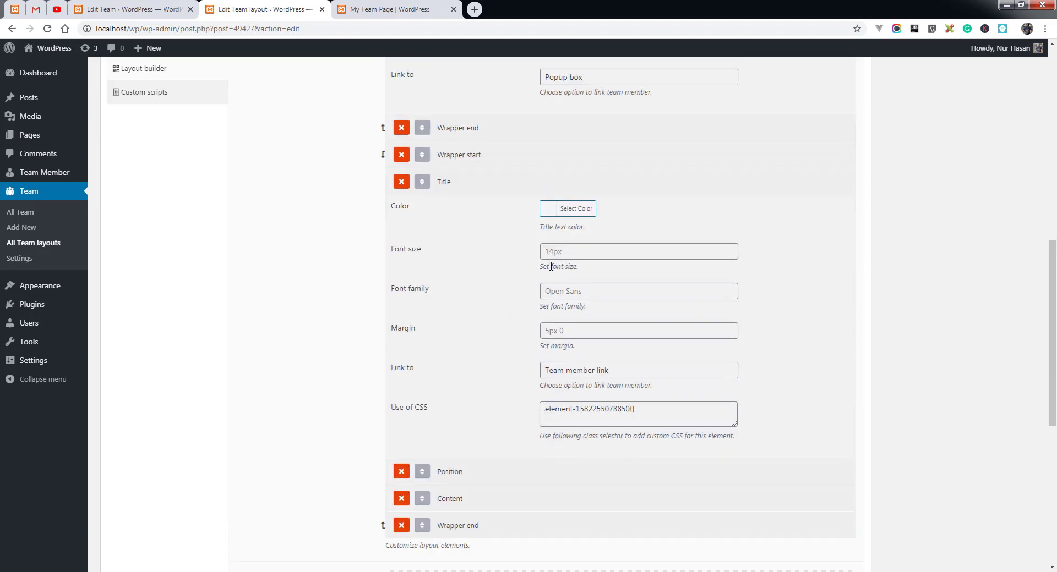
pyautogui.click(576, 214)
pyautogui.click(627, 337)
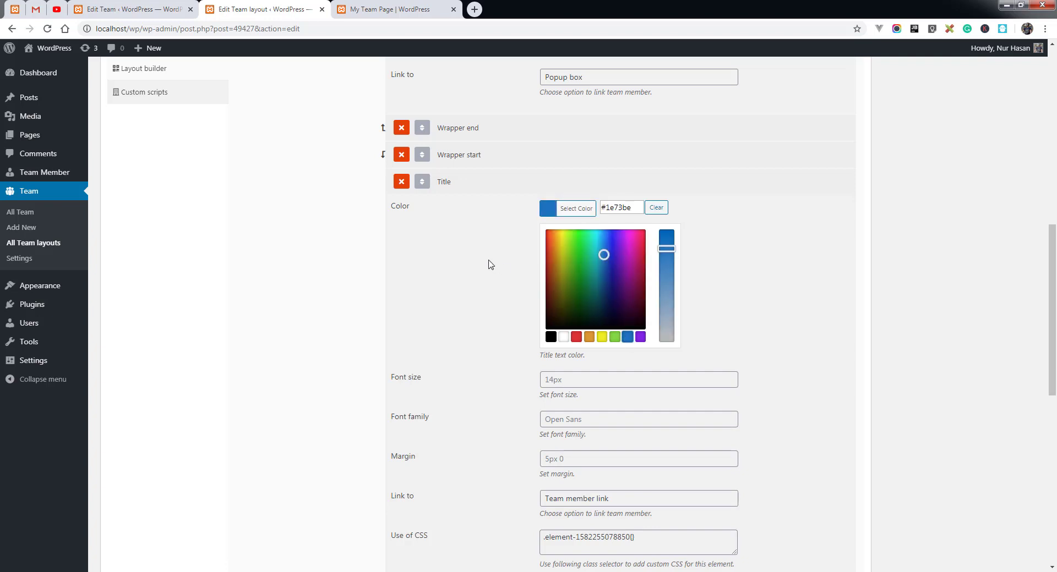
pyautogui.click(490, 255)
pyautogui.click(568, 251)
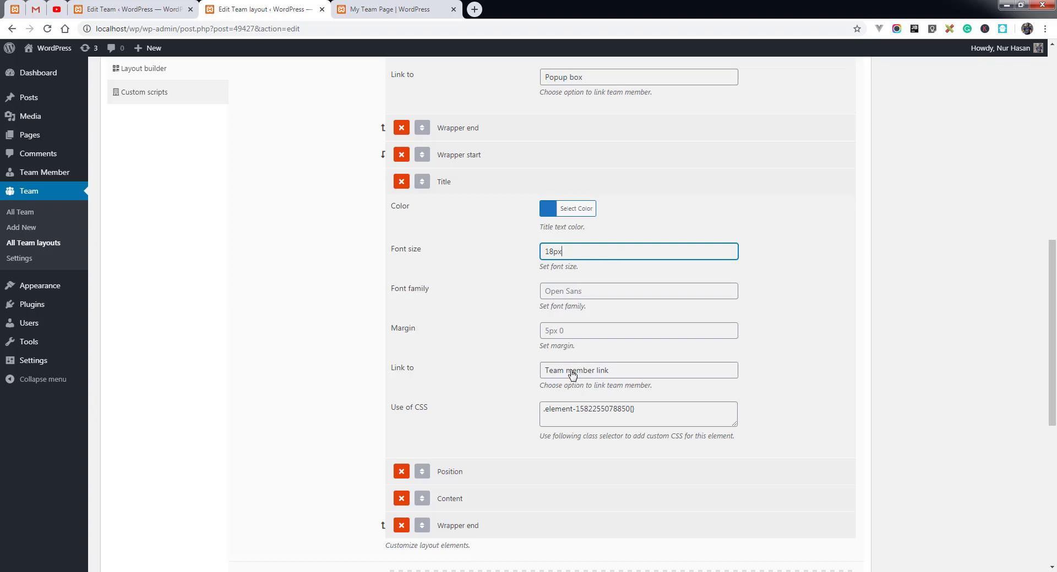
# Step: Update the layout and reload the My Team Page to see the larger names
pyautogui.scroll(10, 795, 245)
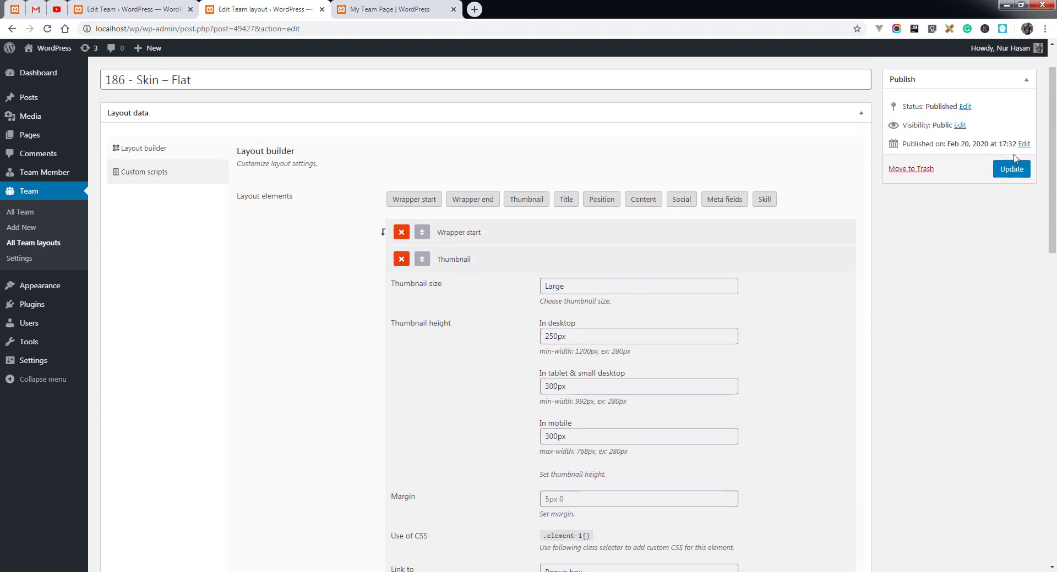
pyautogui.click(1012, 170)
pyautogui.click(384, 10)
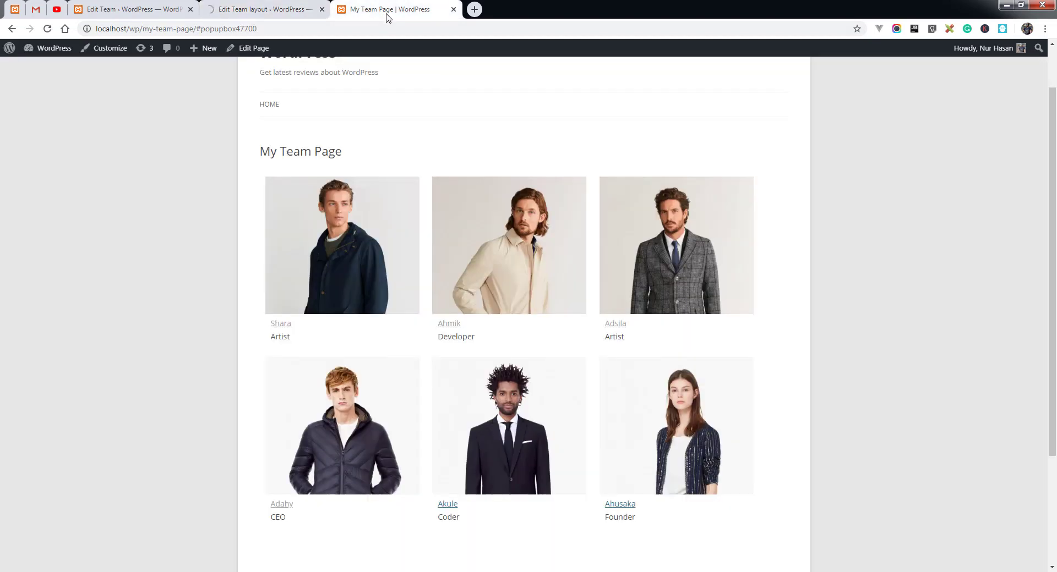
pyautogui.click(48, 28)
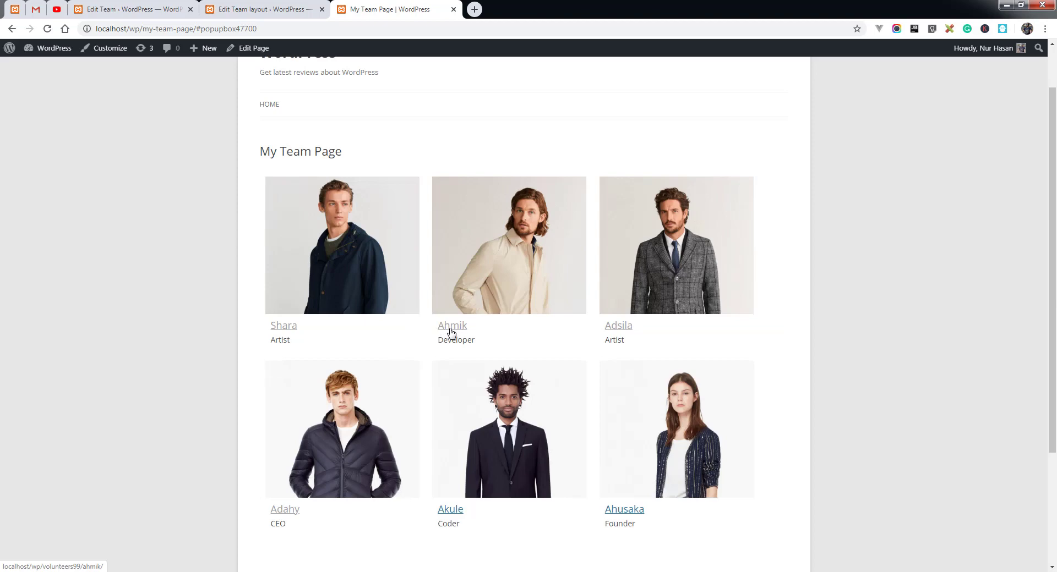
# Step: Open the Title's link options, update the layout and check the reloaded team page
pyautogui.click(259, 9)
pyautogui.scroll(-2, 438, 352)
pyautogui.scroll(-2, 441, 361)
pyautogui.scroll(2, 453, 319)
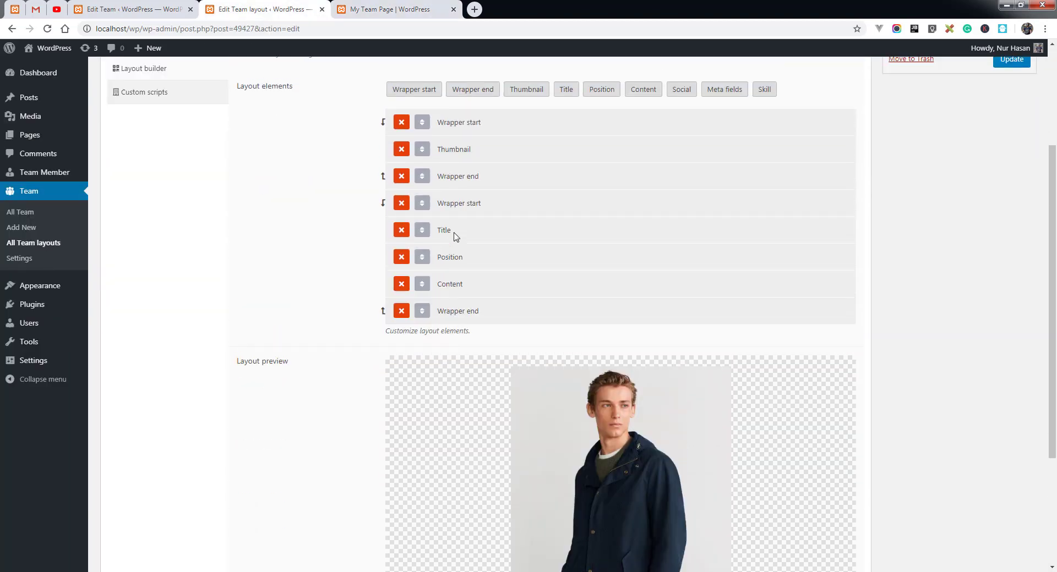
pyautogui.click(445, 234)
pyautogui.scroll(-4, 550, 314)
pyautogui.click(571, 204)
pyautogui.scroll(2, 883, 314)
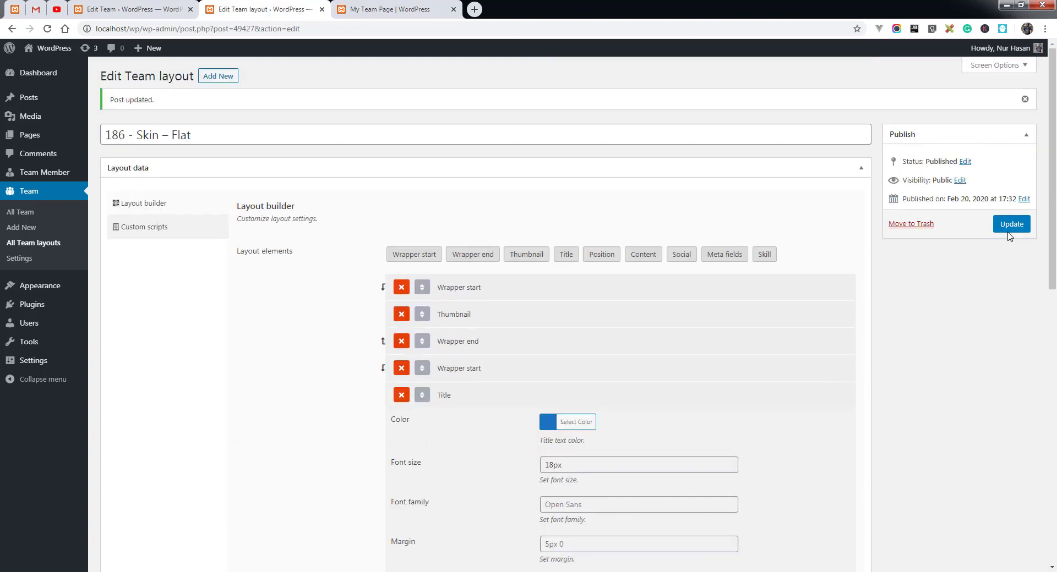
pyautogui.click(1011, 226)
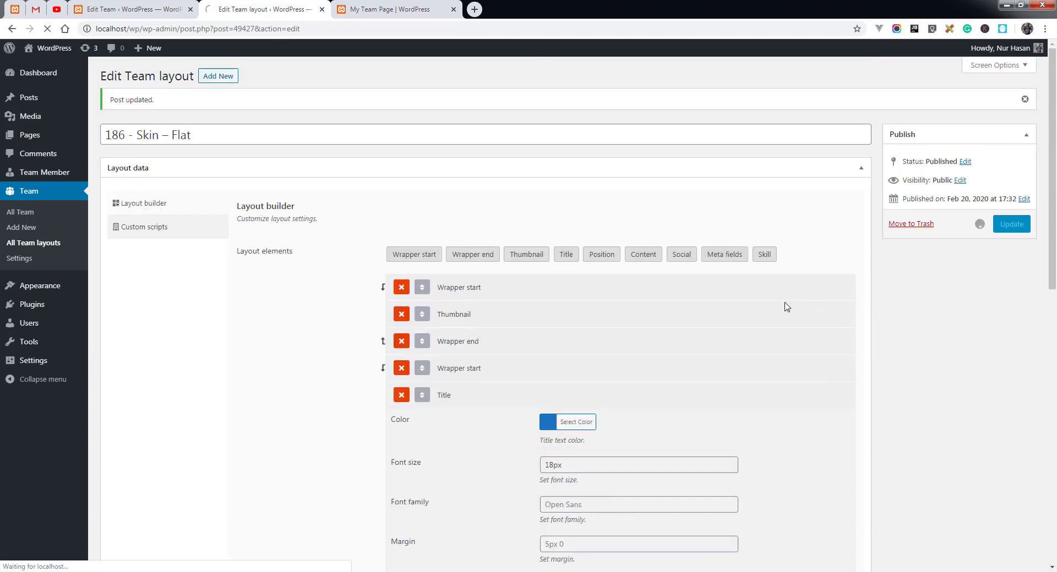
pyautogui.click(394, 9)
pyautogui.click(48, 30)
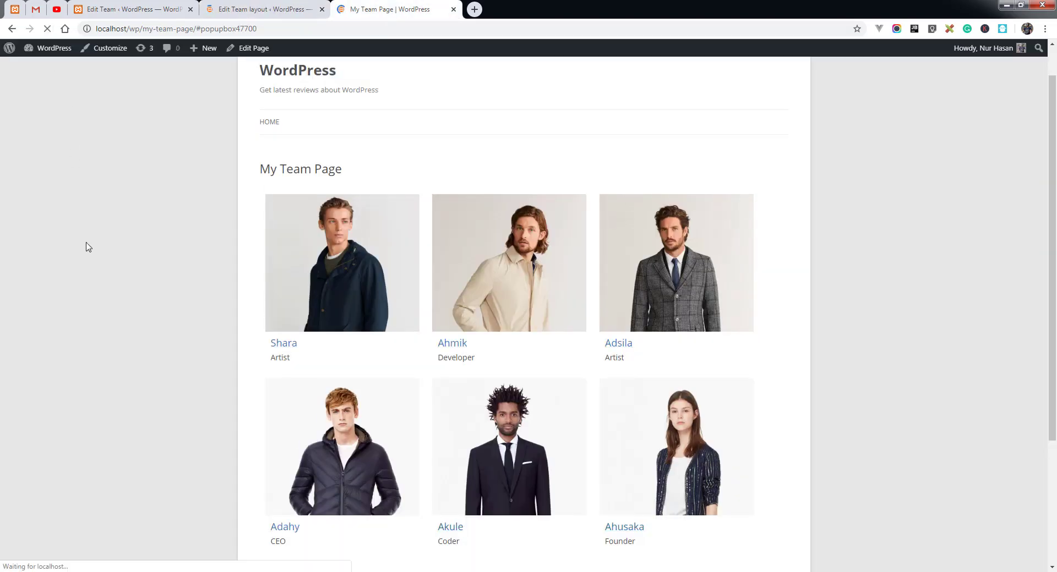
pyautogui.doubleClick(453, 326)
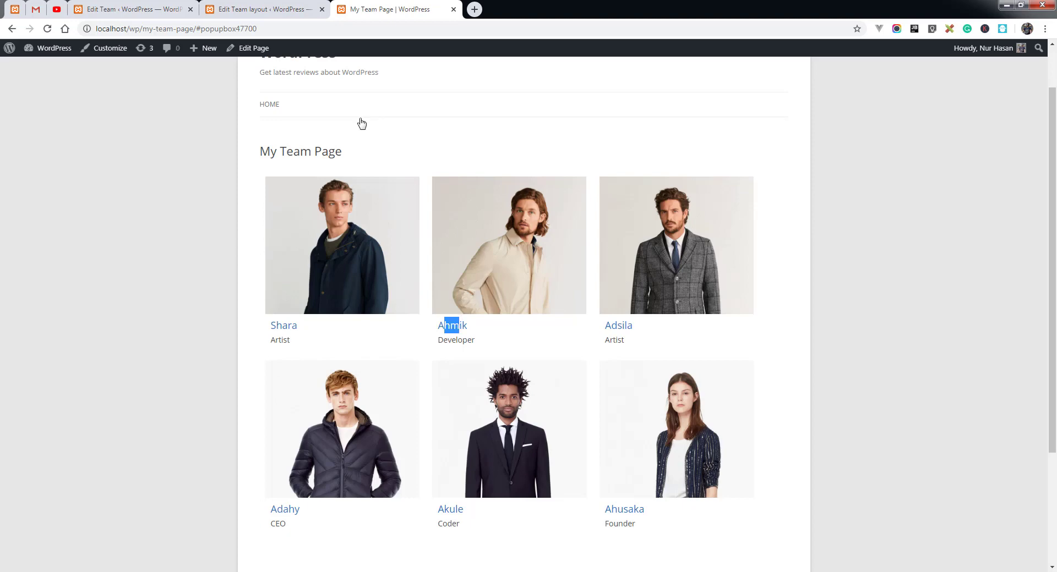
# Step: Set the Title element's Link to option to Popup box and update the layout
pyautogui.click(253, 11)
pyautogui.scroll(-4, 316, 299)
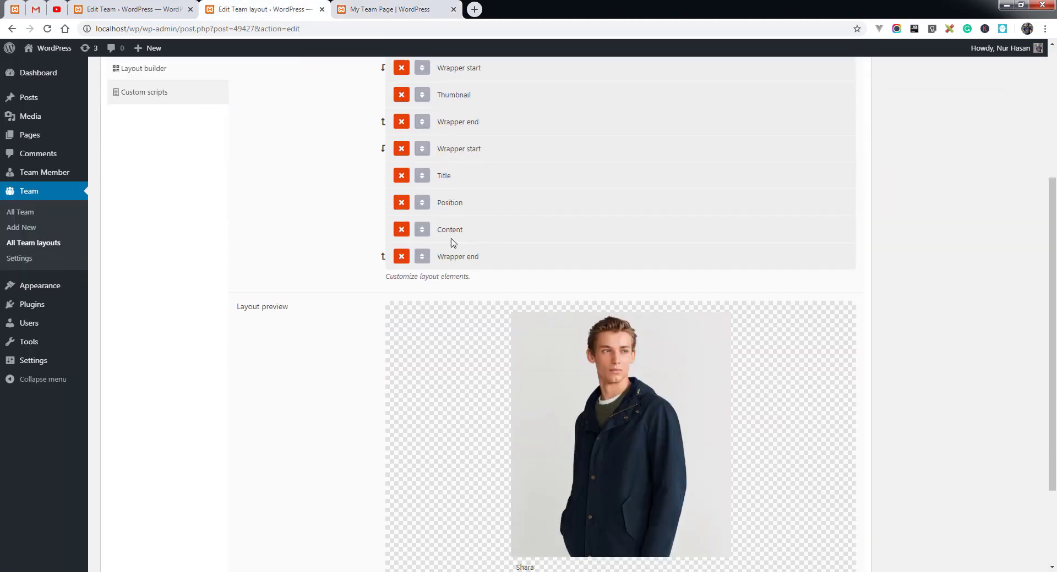
pyautogui.click(444, 176)
pyautogui.scroll(-2, 495, 309)
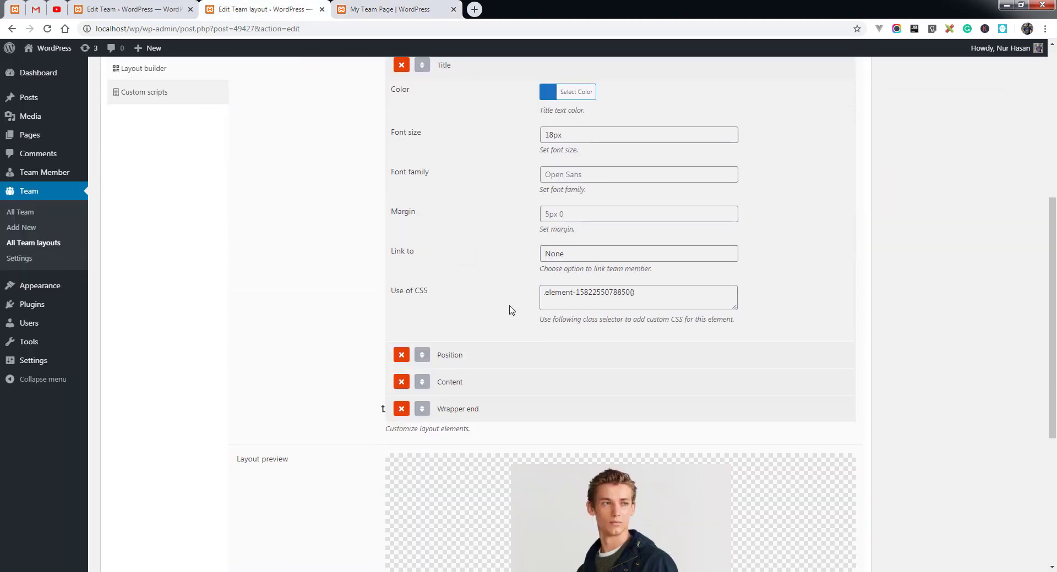
pyautogui.click(570, 257)
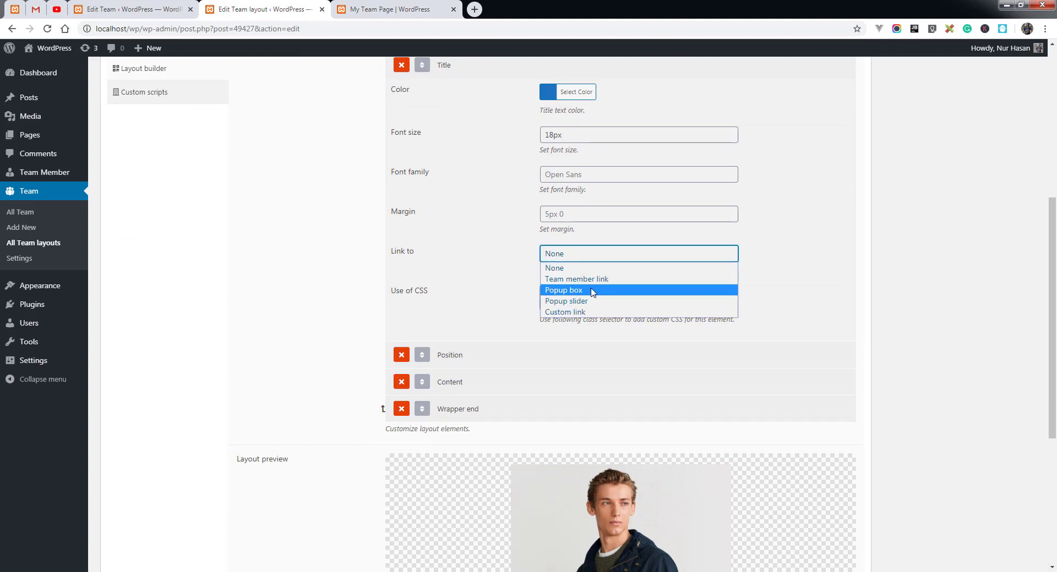
pyautogui.click(558, 290)
pyautogui.scroll(6, 795, 294)
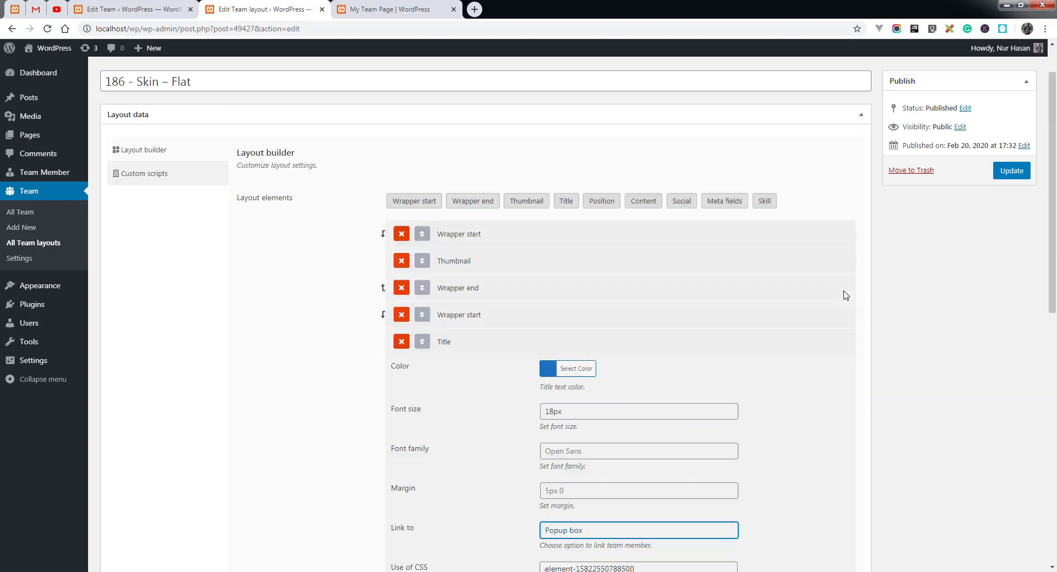
pyautogui.click(1011, 226)
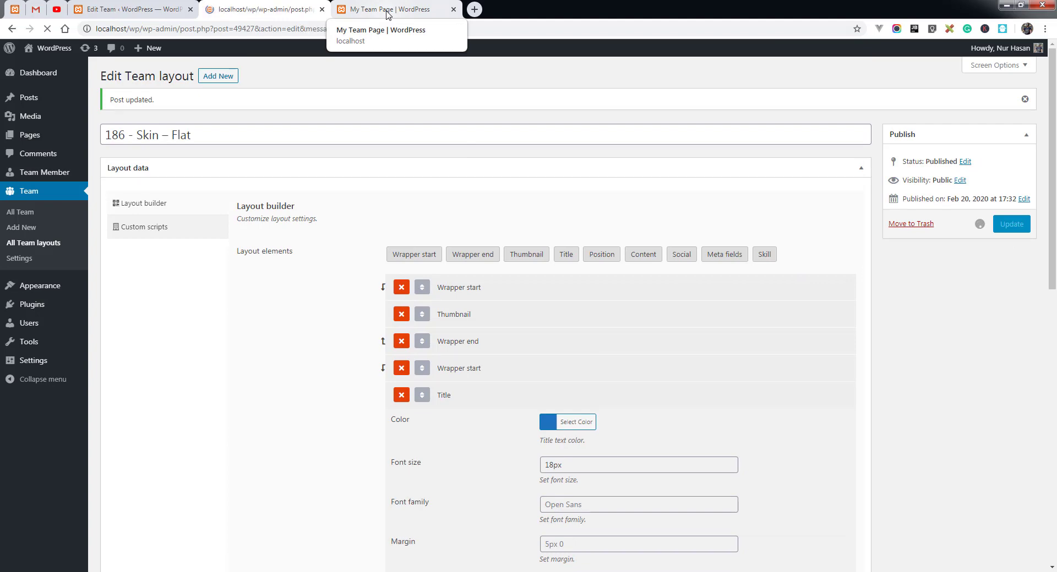
pyautogui.click(387, 15)
# Step: Reload My Team Page and check that Adsila's and Ahmik's names open popup boxes
pyautogui.click(47, 30)
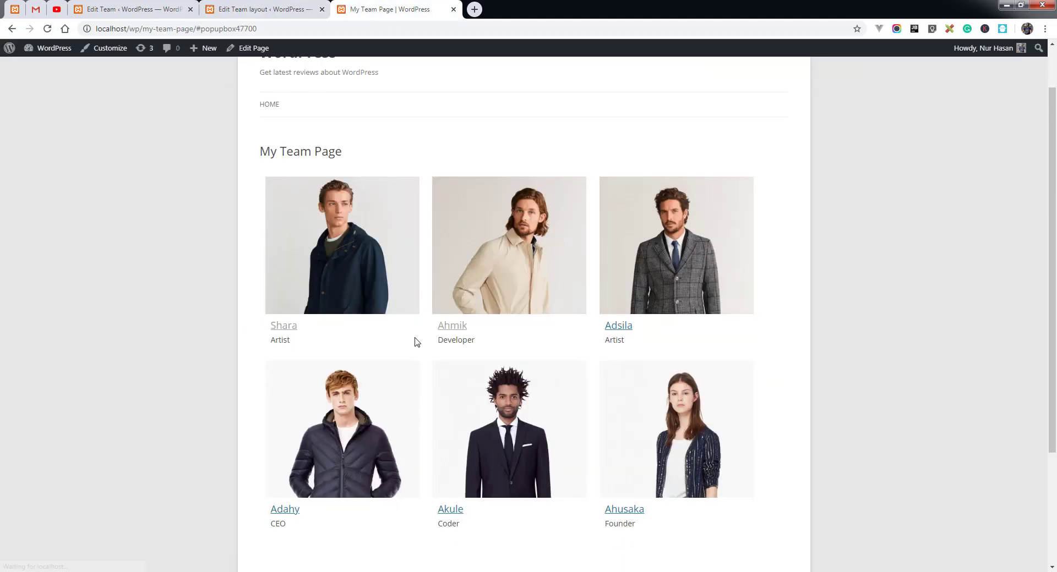
pyautogui.click(620, 327)
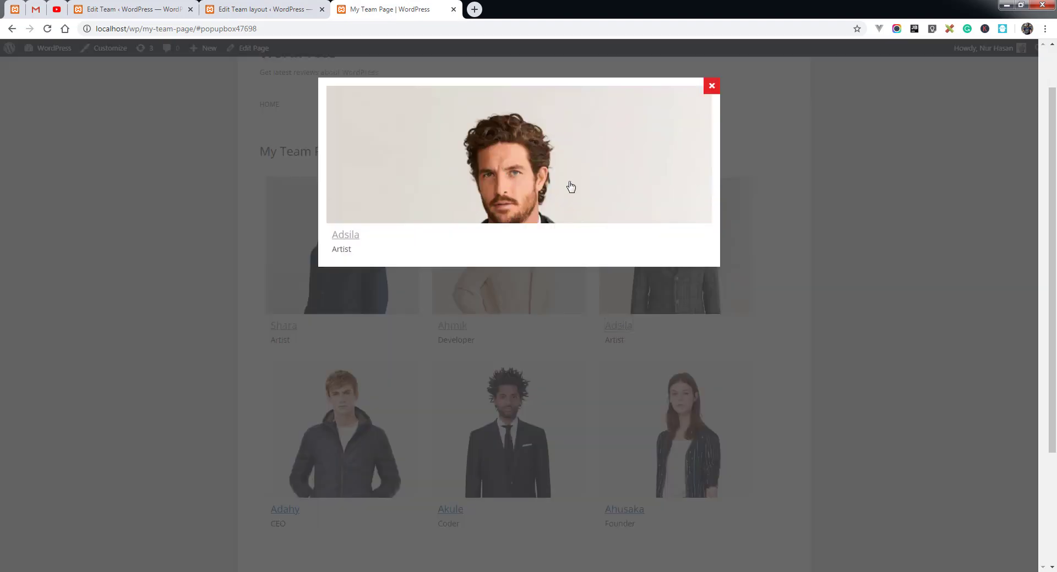
pyautogui.click(713, 87)
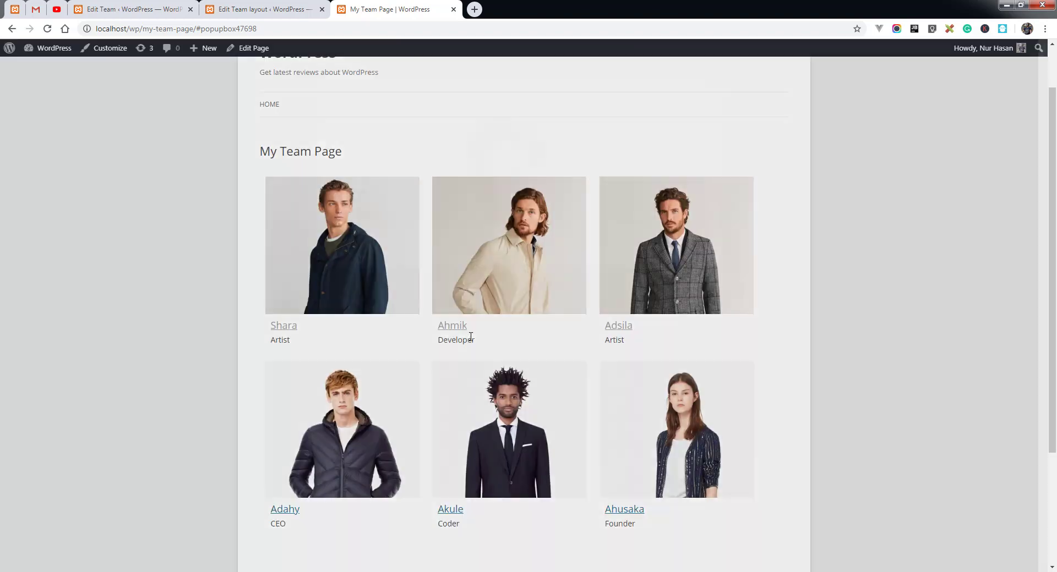
pyautogui.click(452, 327)
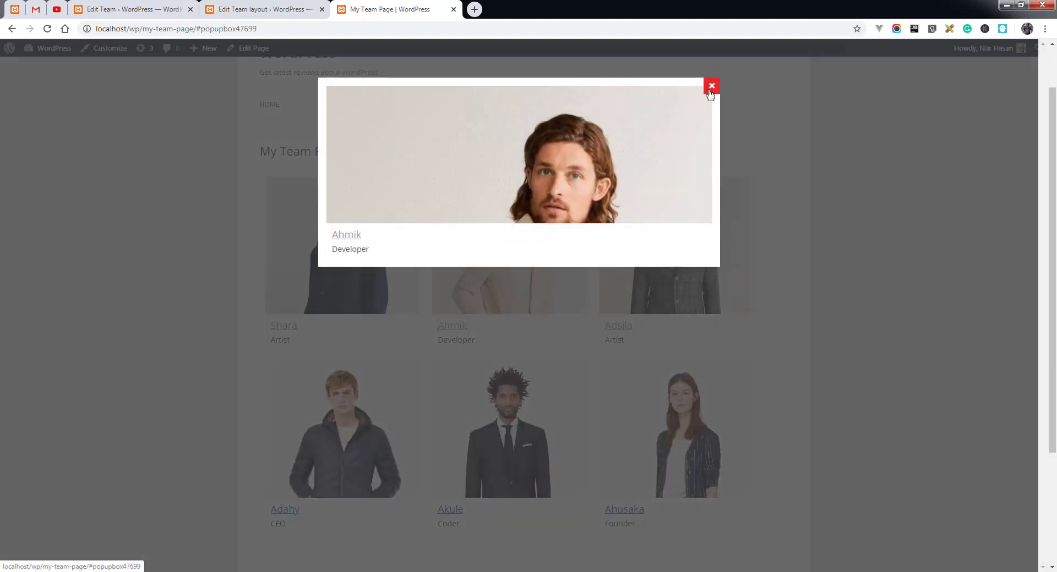
pyautogui.click(712, 87)
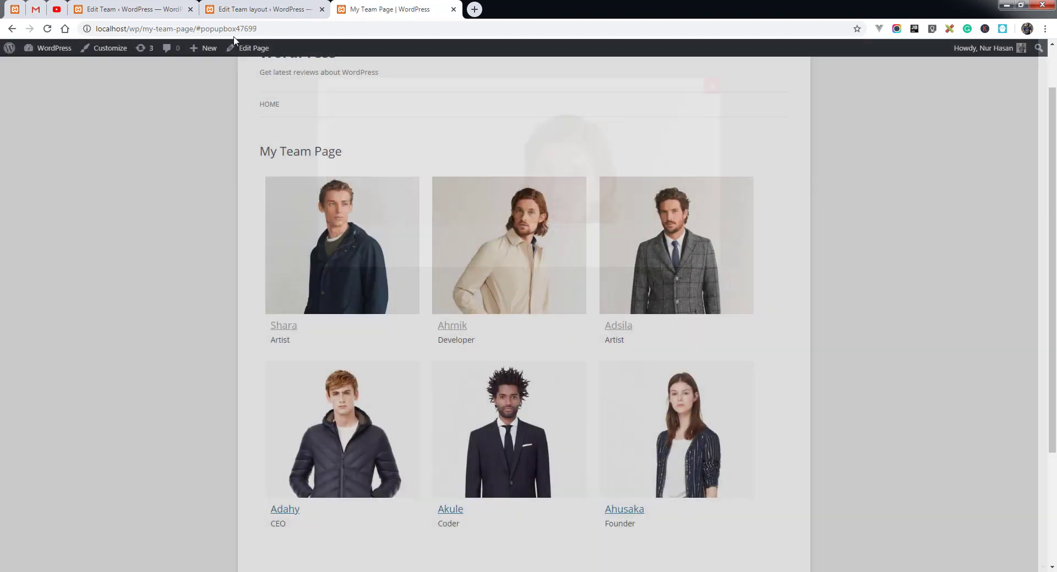
pyautogui.click(138, 10)
# Step: Review the team settings and save them
pyautogui.scroll(-20, 294, 390)
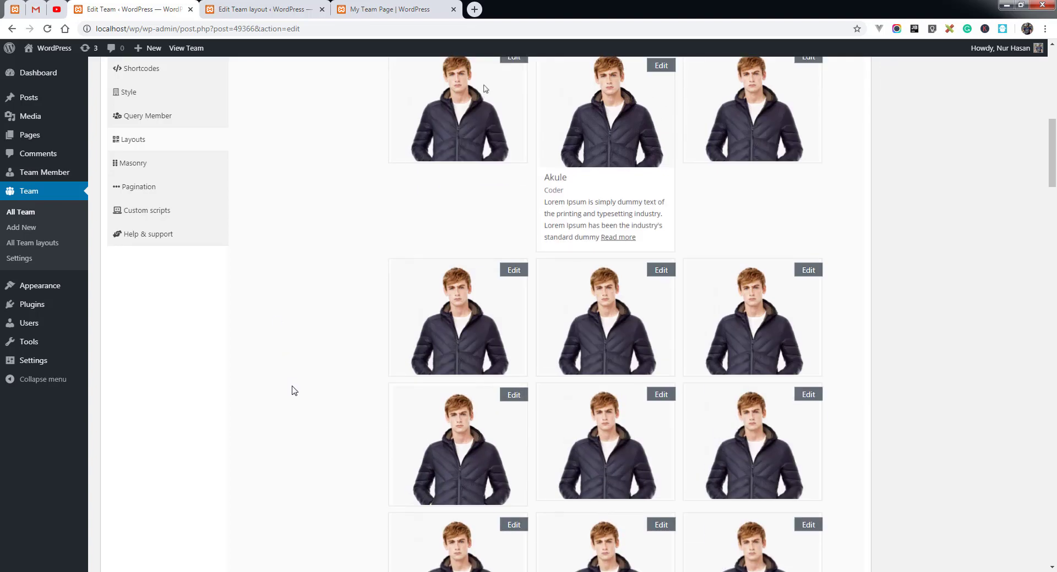
pyautogui.scroll(-3, 296, 389)
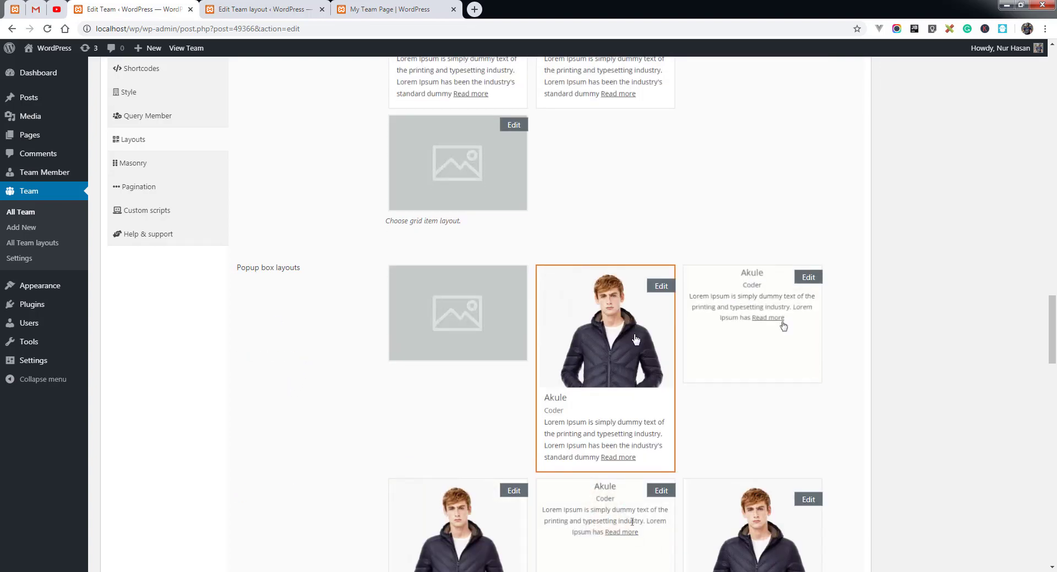
pyautogui.scroll(-5, 568, 353)
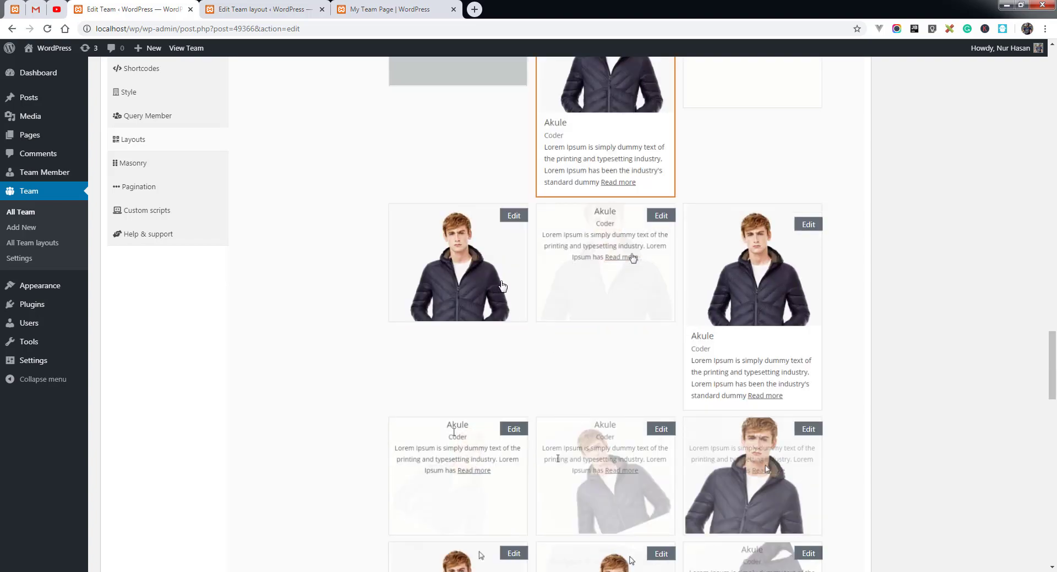
pyautogui.scroll(-2, 681, 389)
pyautogui.scroll(-7, 680, 389)
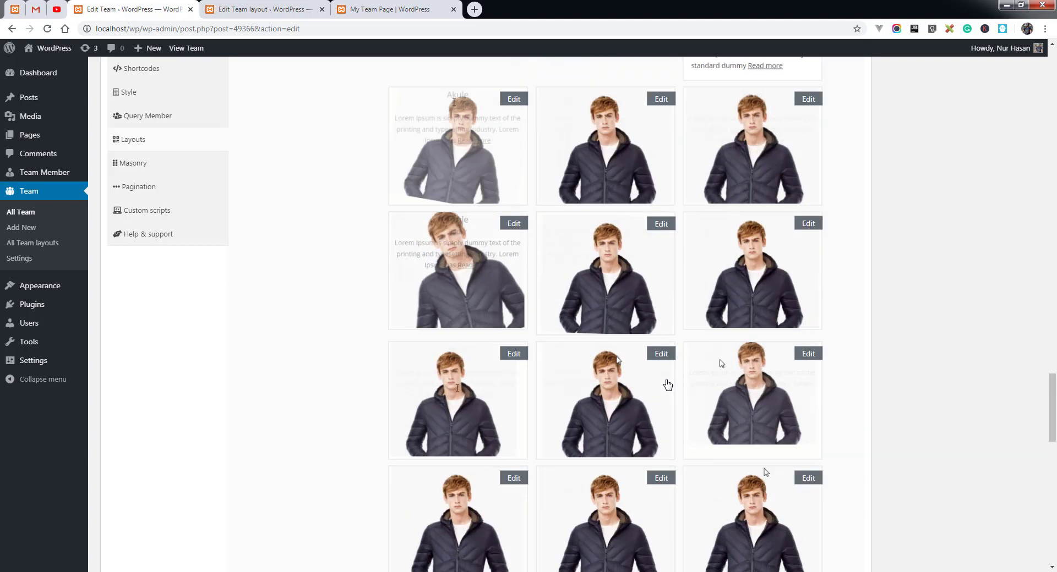
pyautogui.scroll(-2, 639, 372)
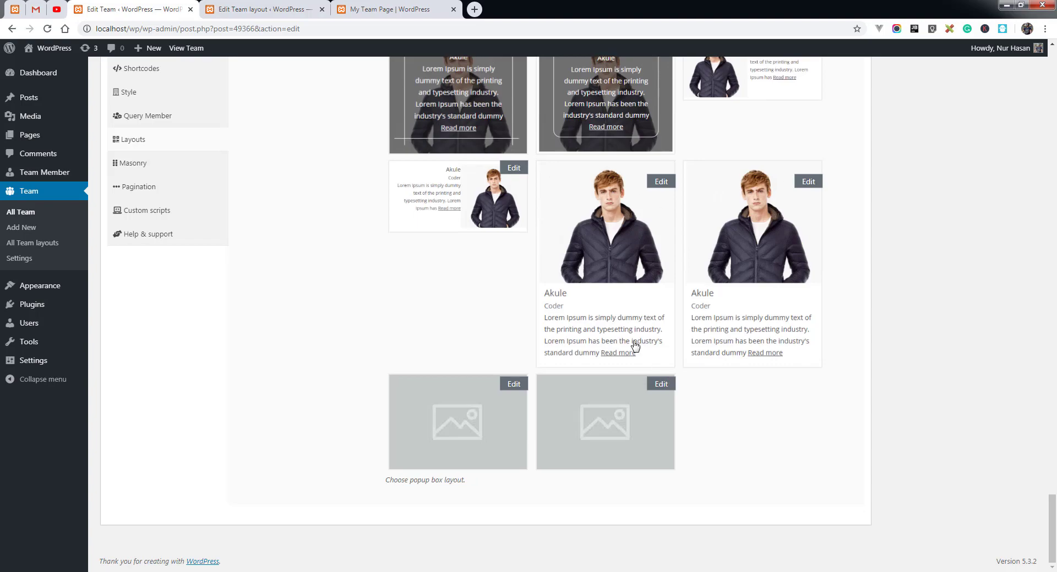
pyautogui.scroll(8, 744, 292)
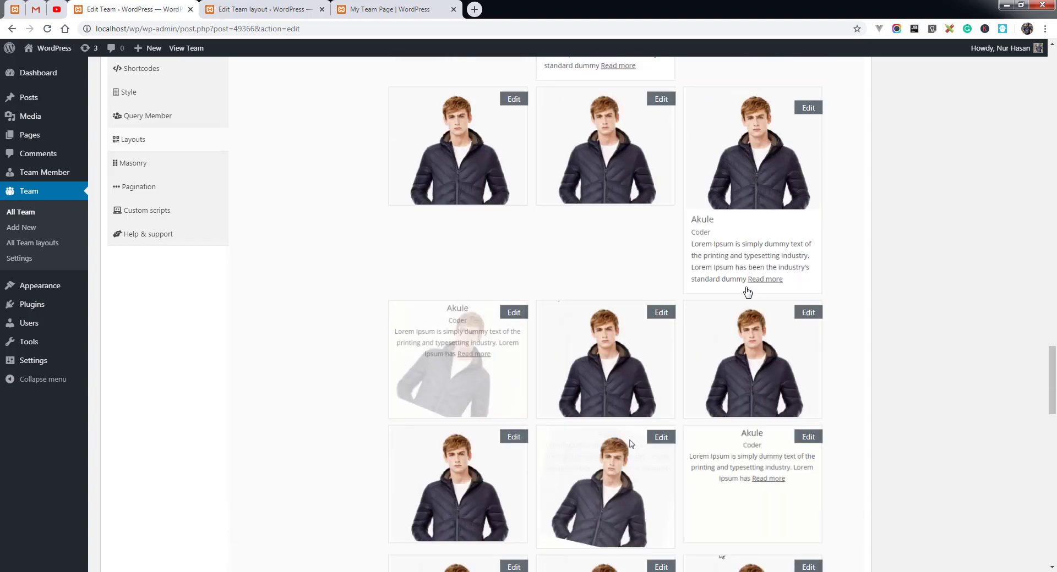
pyautogui.scroll(10, 746, 292)
pyautogui.scroll(6, 636, 95)
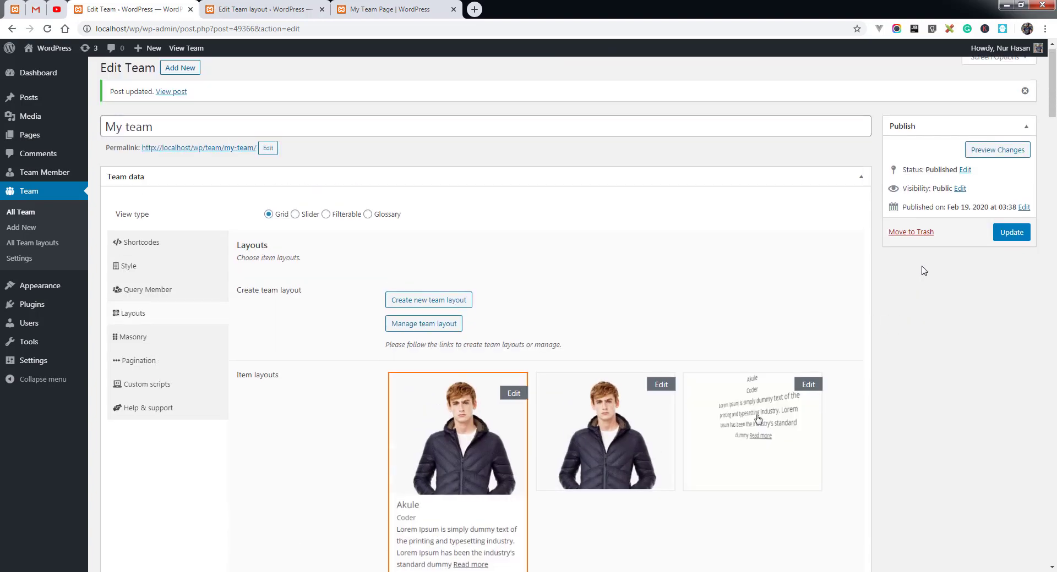
pyautogui.click(1011, 241)
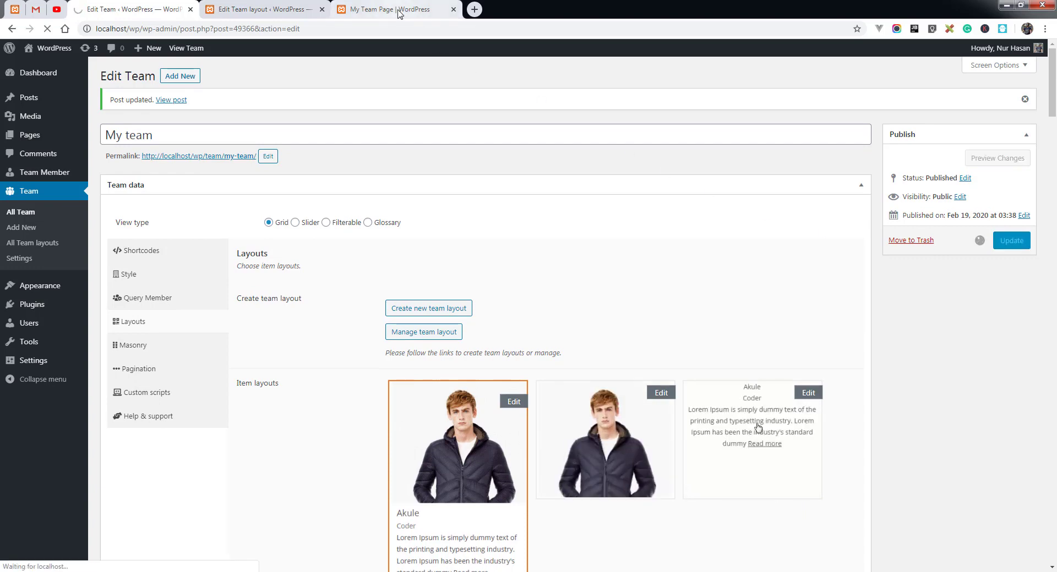
# Step: Reload My Team Page and preview Ahmik's popup with bio text and skill bars
pyautogui.click(363, 9)
pyautogui.click(48, 28)
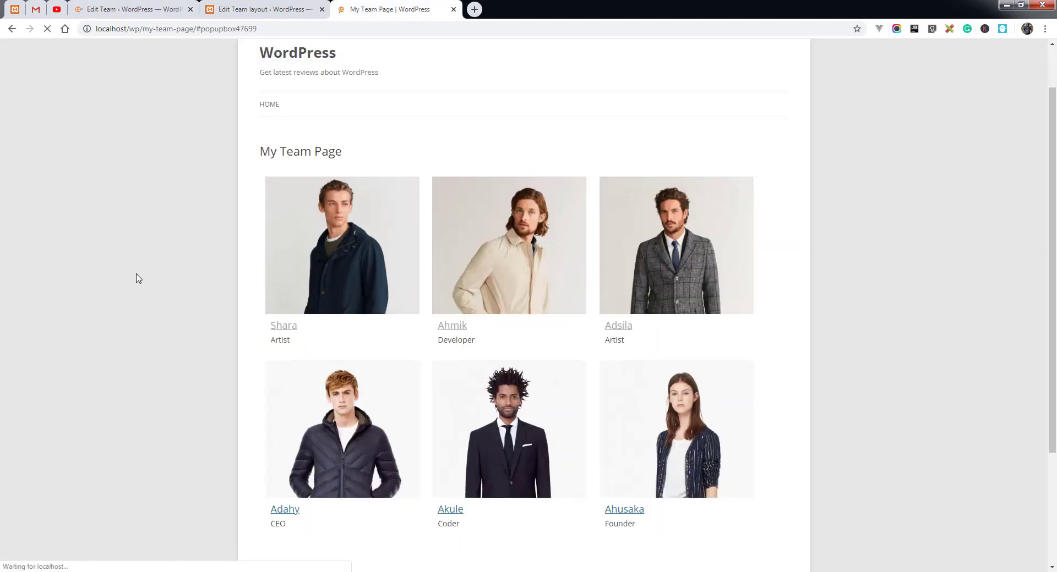
pyautogui.click(450, 327)
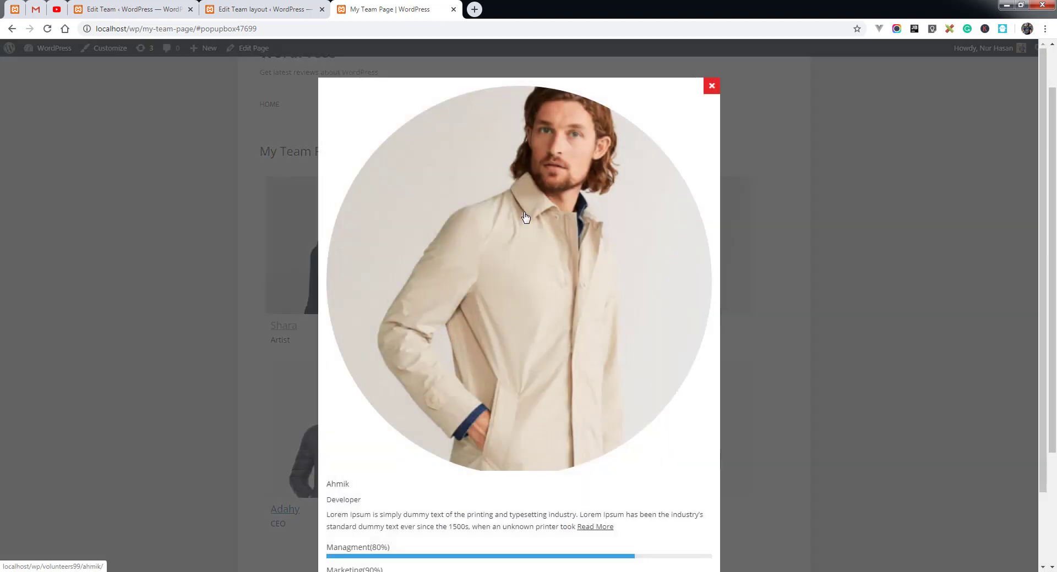
pyautogui.scroll(-2, 472, 319)
pyautogui.scroll(1, 471, 319)
pyautogui.scroll(1, 470, 320)
pyautogui.click(711, 87)
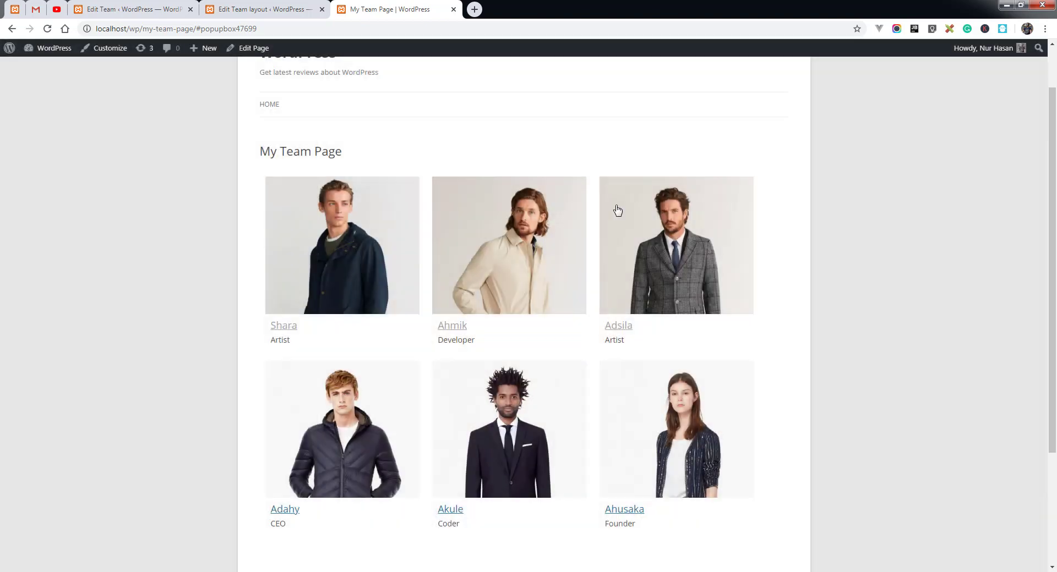
pyautogui.click(222, 12)
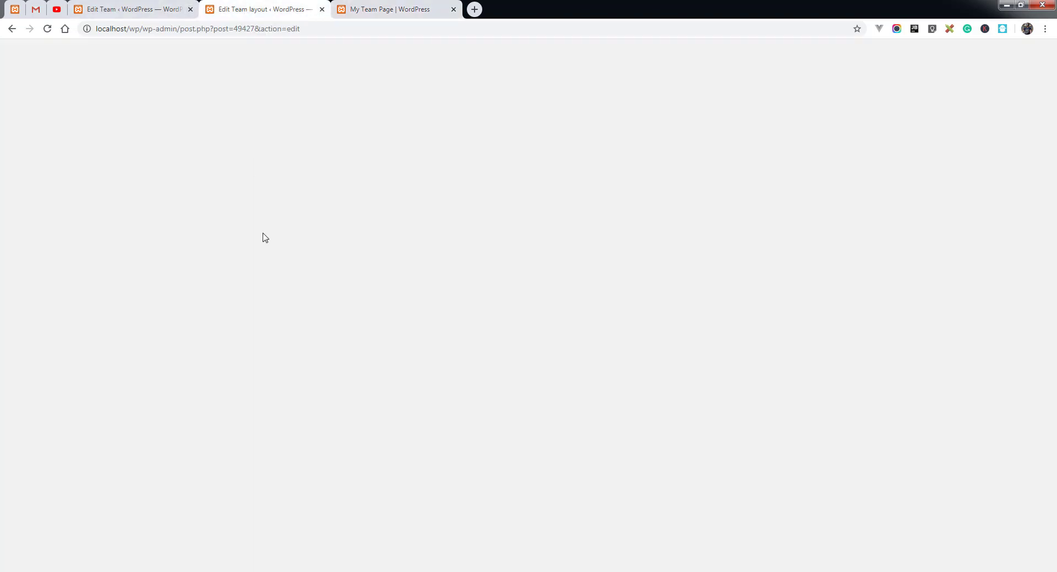
# Step: Make the Position element's text red and edit its font size
pyautogui.scroll(-2, 273, 320)
pyautogui.click(463, 258)
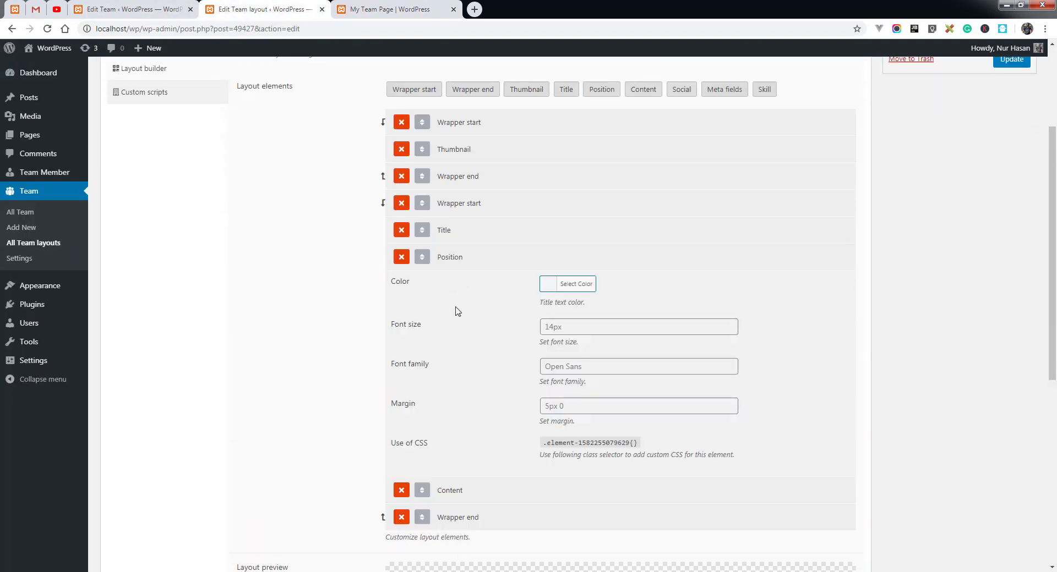
pyautogui.scroll(-2, 440, 311)
pyautogui.click(569, 175)
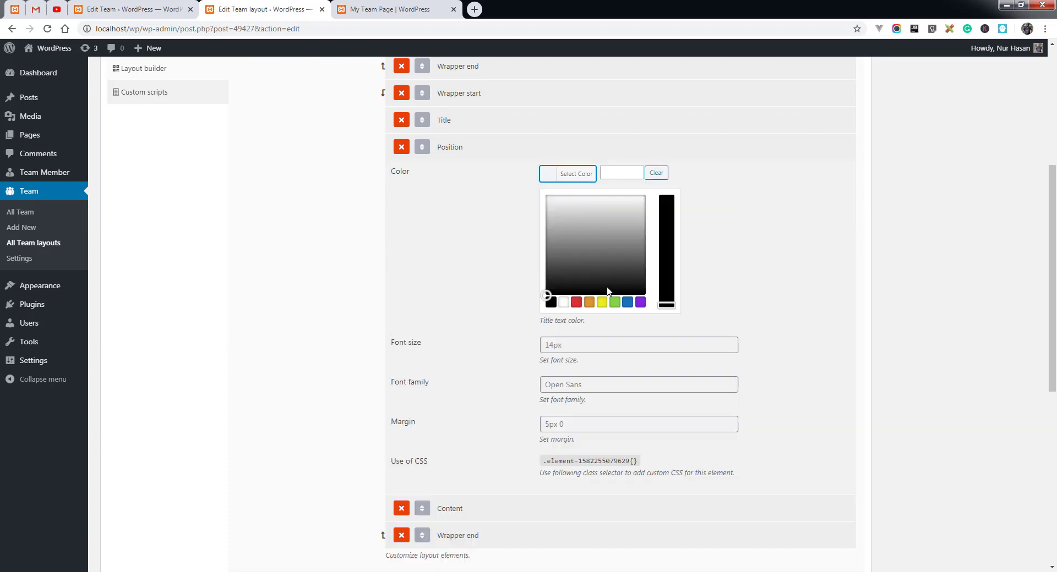
pyautogui.click(577, 303)
pyautogui.click(486, 230)
pyautogui.click(566, 217)
# Step: Set the Content excerpt word count to 20 and enter the Read more text
pyautogui.scroll(-1, 468, 347)
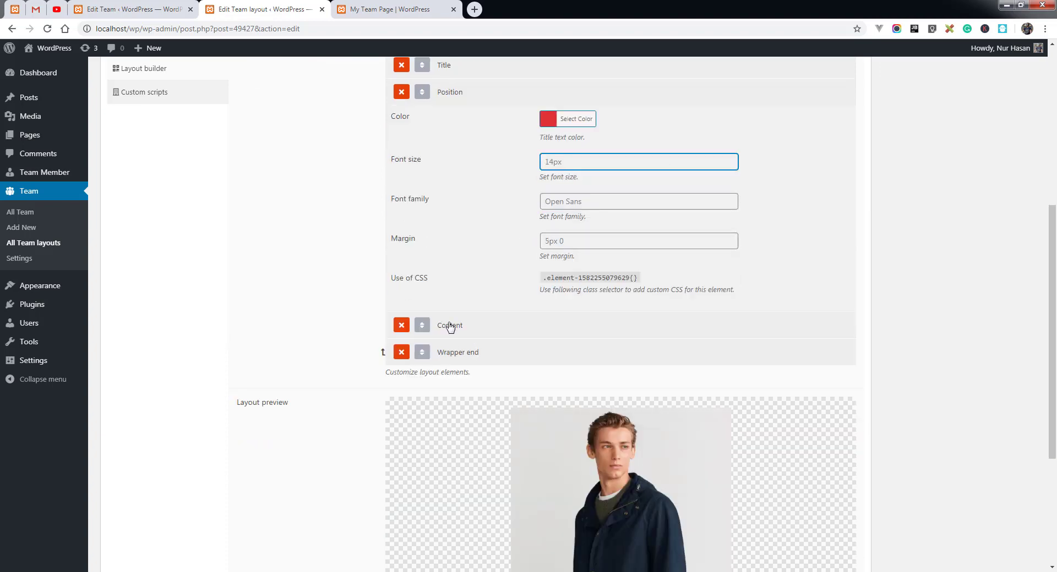
pyautogui.click(450, 326)
pyautogui.scroll(-2, 583, 270)
pyautogui.click(571, 283)
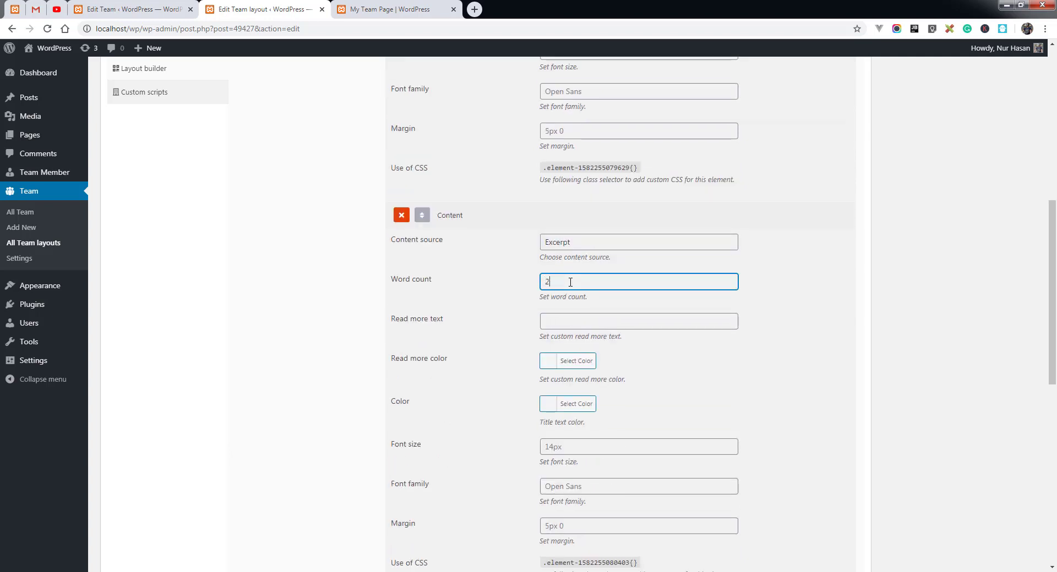
pyautogui.click(557, 324)
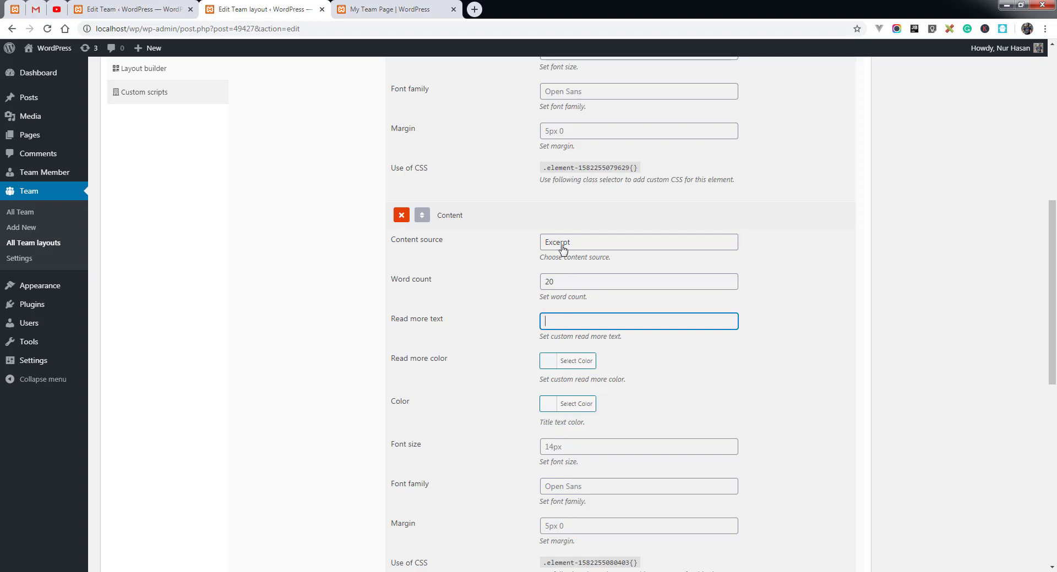
pyautogui.hotkey('shift', 'Tab')
pyautogui.click(569, 322)
# Step: Make the Read more link blue and the excerpt text red
pyautogui.scroll(-2, 472, 347)
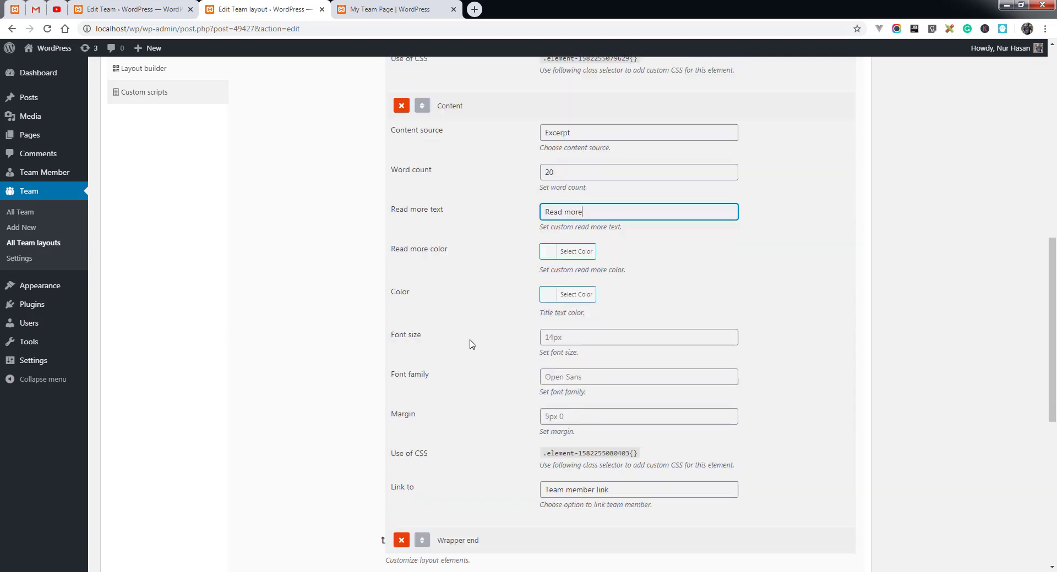
pyautogui.click(557, 254)
pyautogui.click(628, 379)
pyautogui.scroll(-2, 510, 308)
pyautogui.click(510, 300)
pyautogui.click(578, 184)
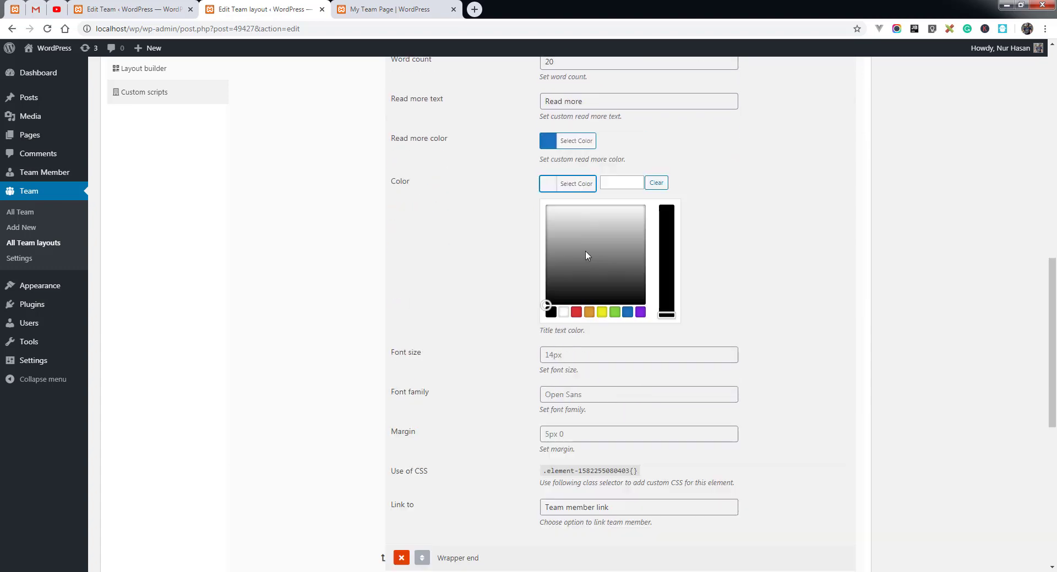
pyautogui.click(576, 312)
pyautogui.click(501, 243)
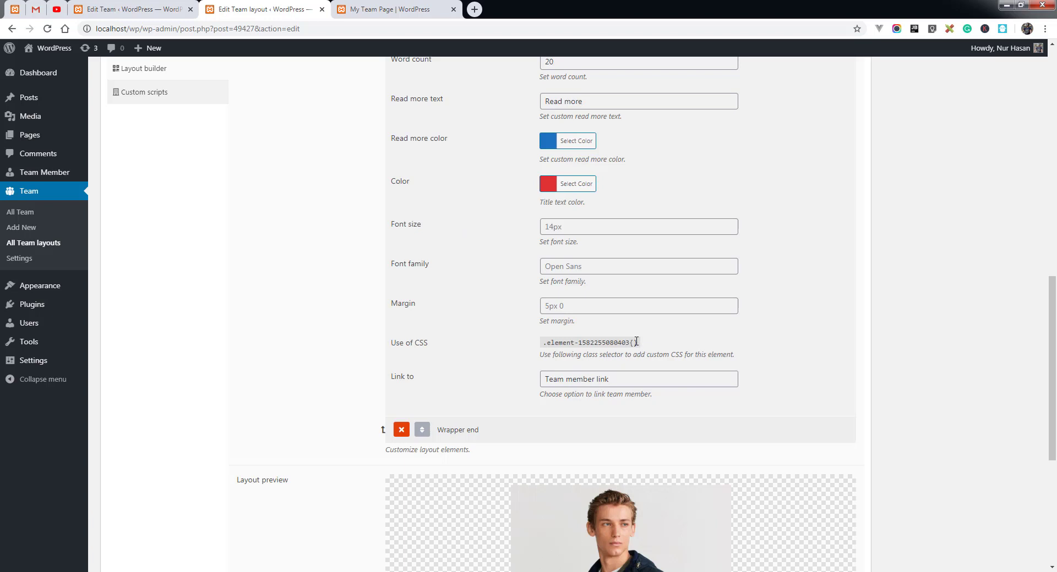
# Step: Link Read more to a Popup slider and update the layout
pyautogui.moveTo(638, 343); pyautogui.dragTo(543, 343)
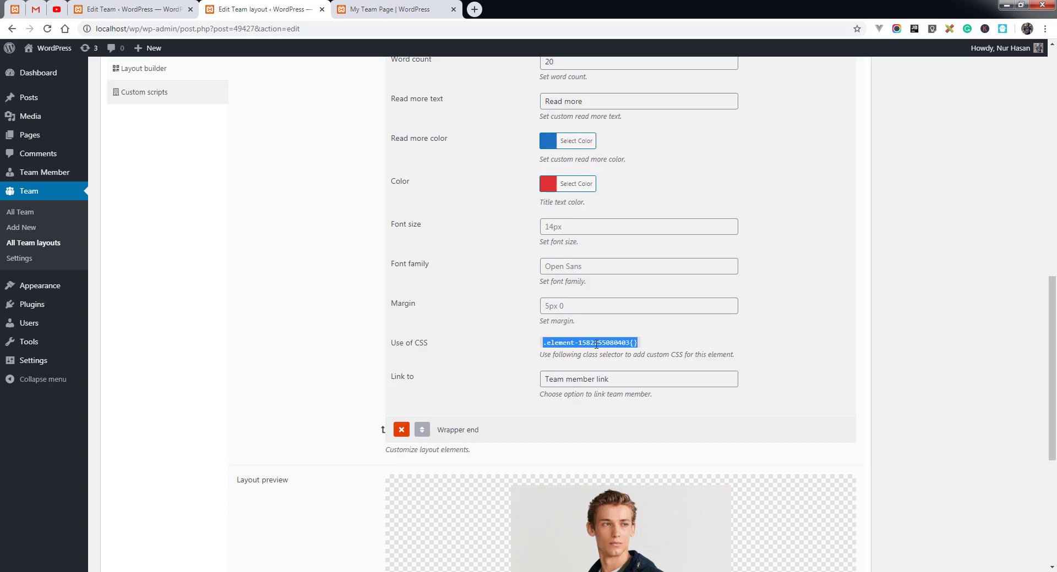
pyautogui.click(564, 384)
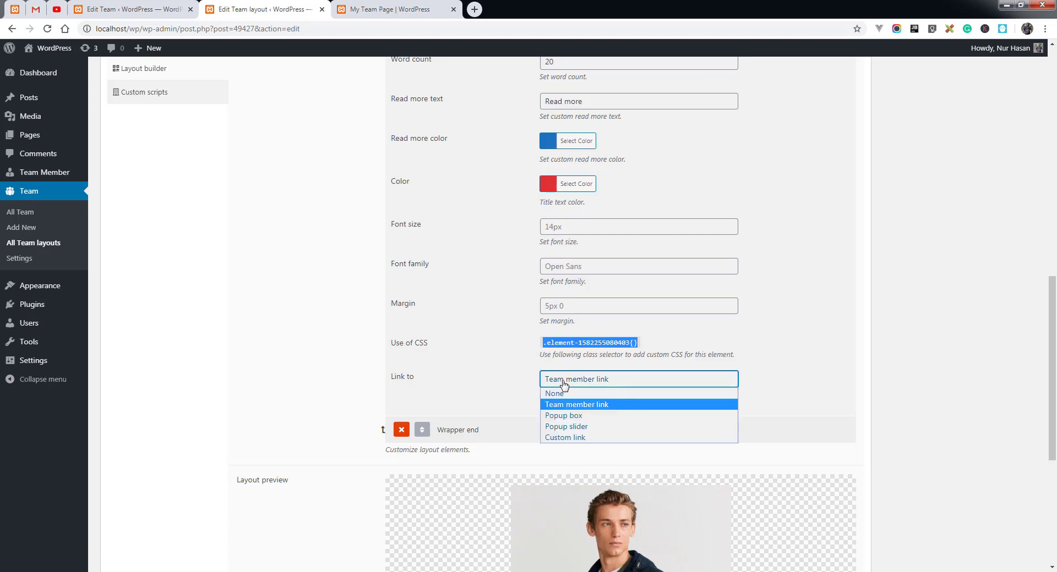
pyautogui.click(564, 427)
pyautogui.scroll(5, 514, 368)
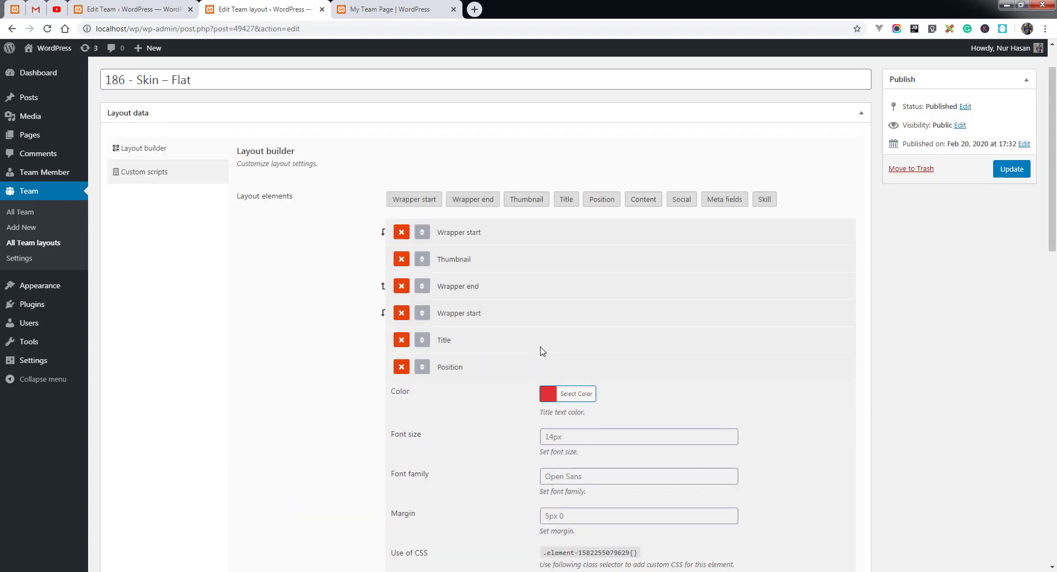
pyautogui.click(1012, 224)
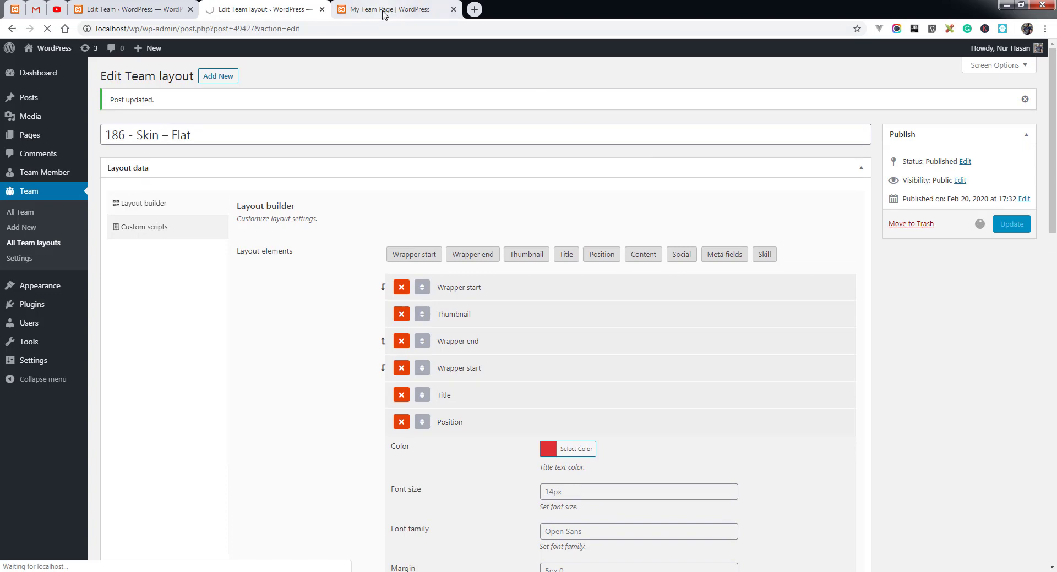
# Step: Reload My Team Page and browse the Read more popup slider through the team members
pyautogui.click(384, 12)
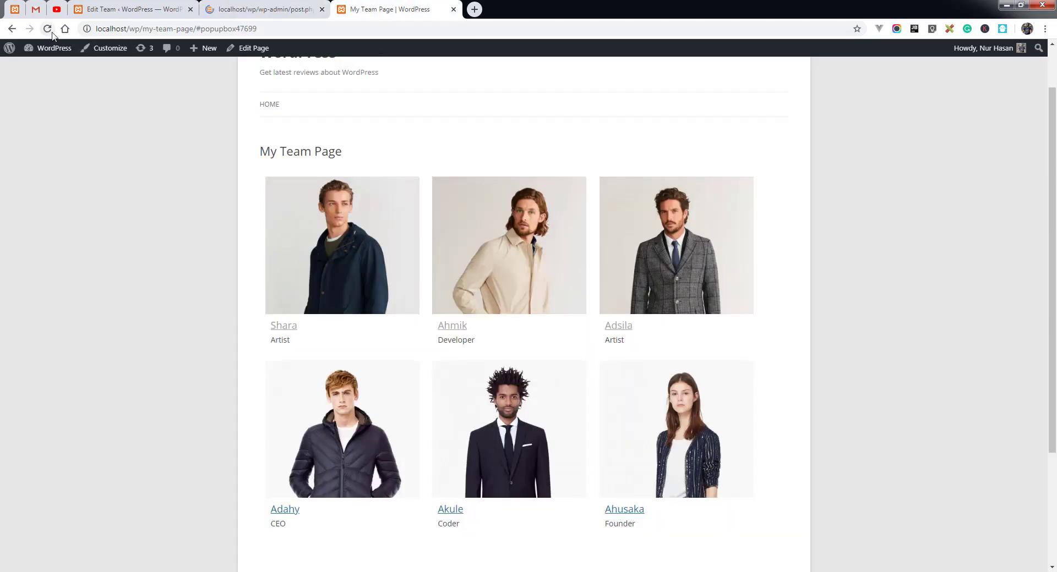
pyautogui.click(47, 30)
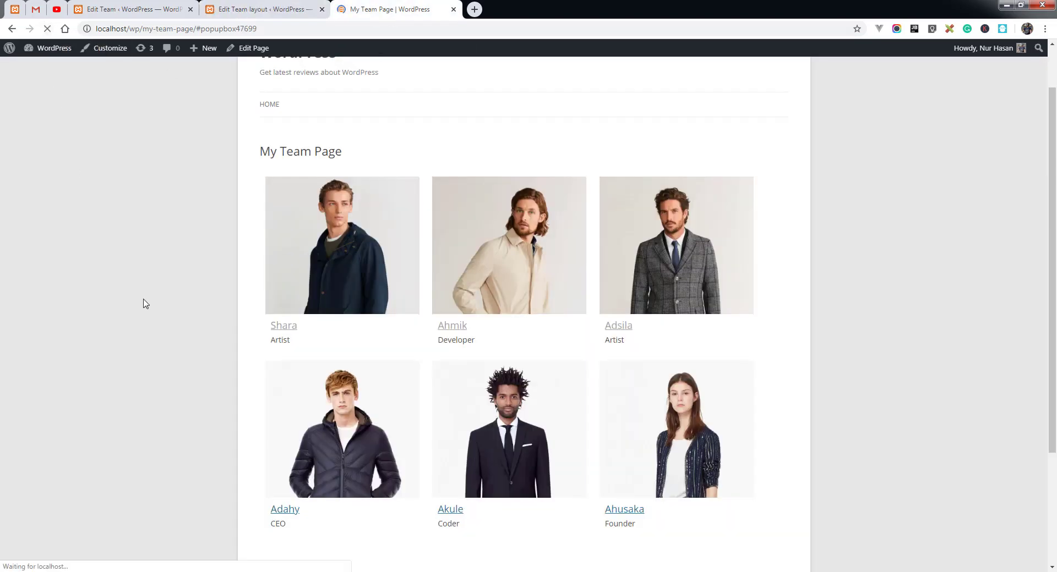
pyautogui.scroll(-1, 144, 303)
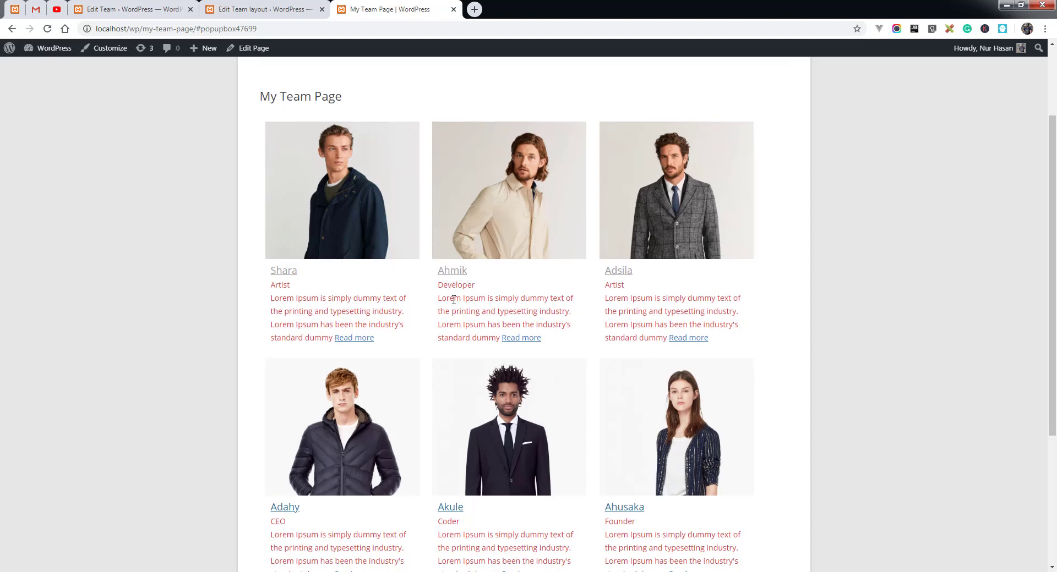
pyautogui.click(529, 338)
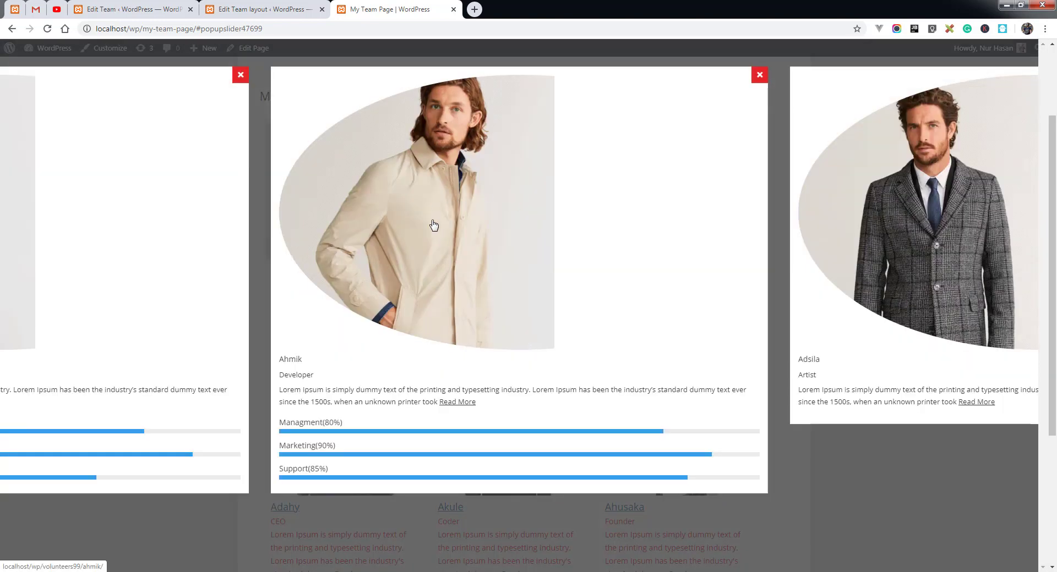
pyautogui.moveTo(683, 221); pyautogui.dragTo(488, 227)
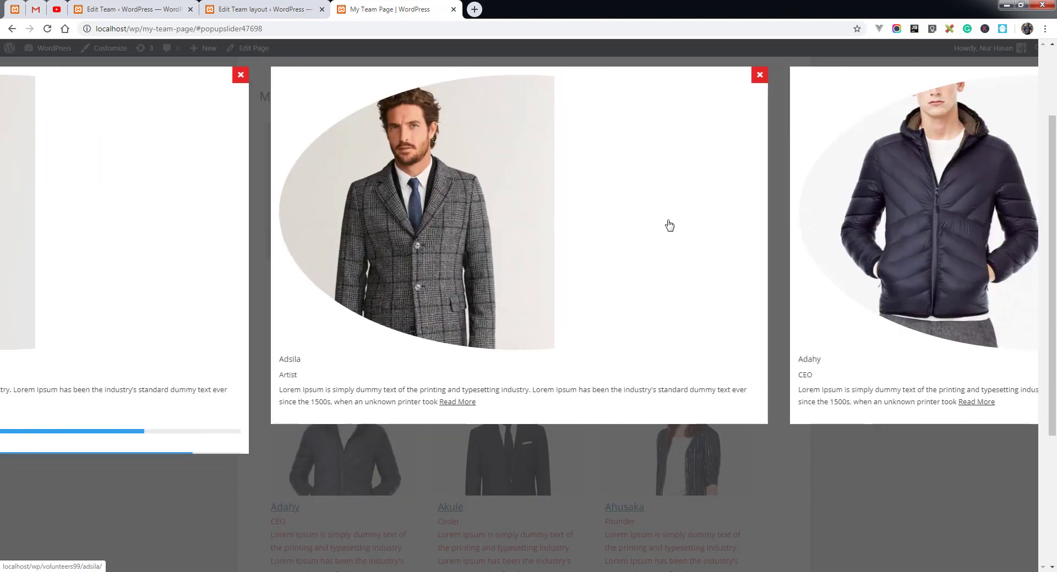
pyautogui.moveTo(669, 224); pyautogui.dragTo(436, 243)
pyautogui.moveTo(633, 224); pyautogui.dragTo(486, 238)
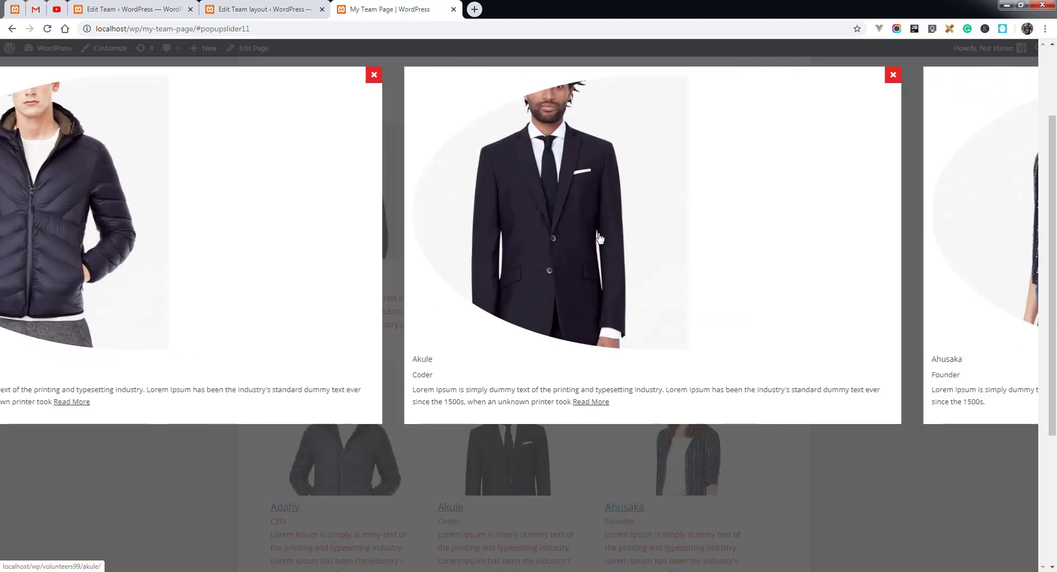
pyautogui.moveTo(562, 246); pyautogui.dragTo(391, 249)
pyautogui.moveTo(633, 226); pyautogui.dragTo(606, 229)
pyautogui.moveTo(260, 239); pyautogui.dragTo(781, 94)
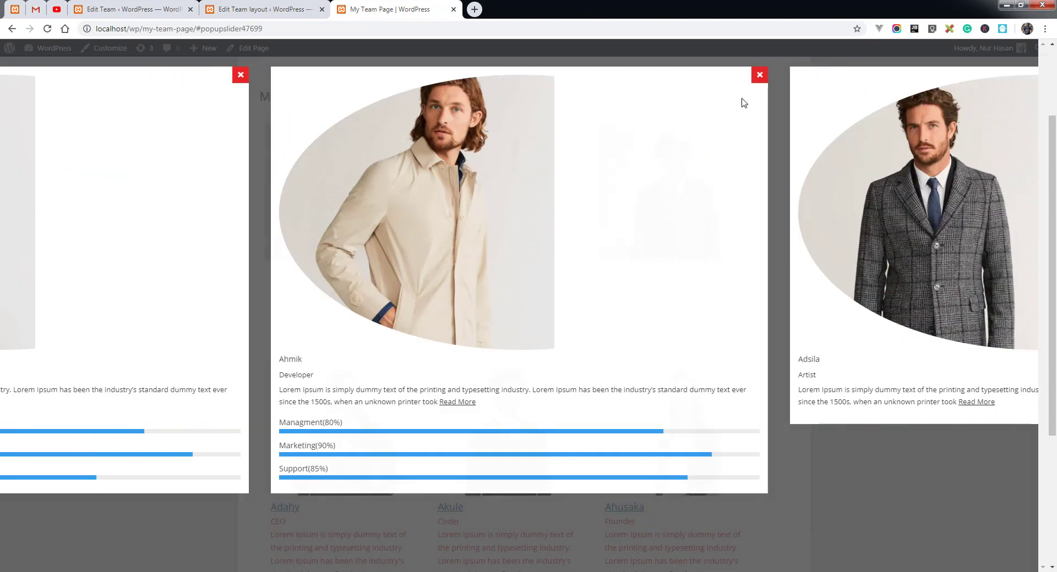
pyautogui.click(760, 75)
# Step: Test Akule's name popup and Read more slider several times
pyautogui.scroll(-2, 385, 445)
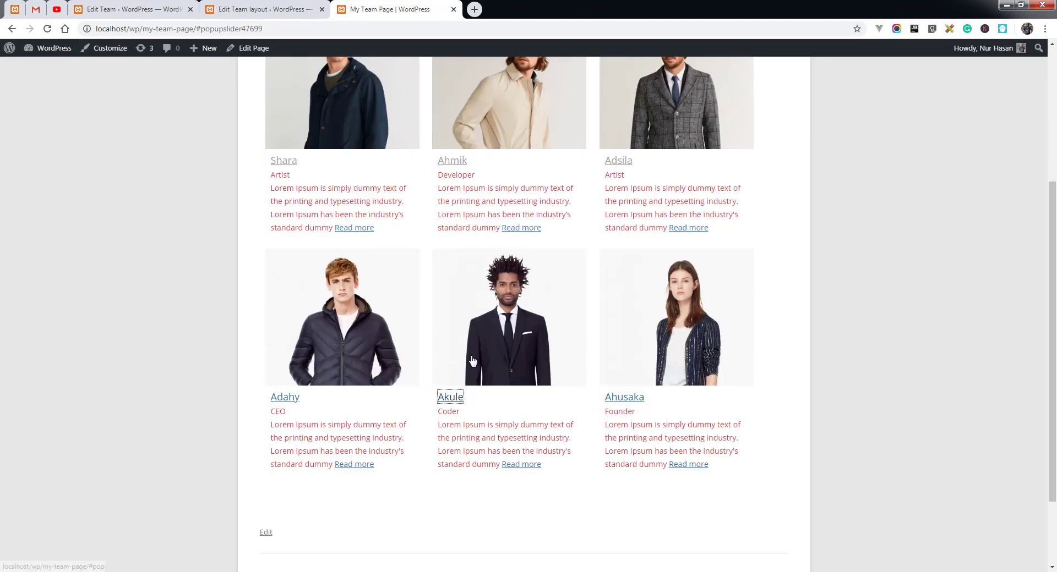
pyautogui.click(450, 398)
pyautogui.click(711, 90)
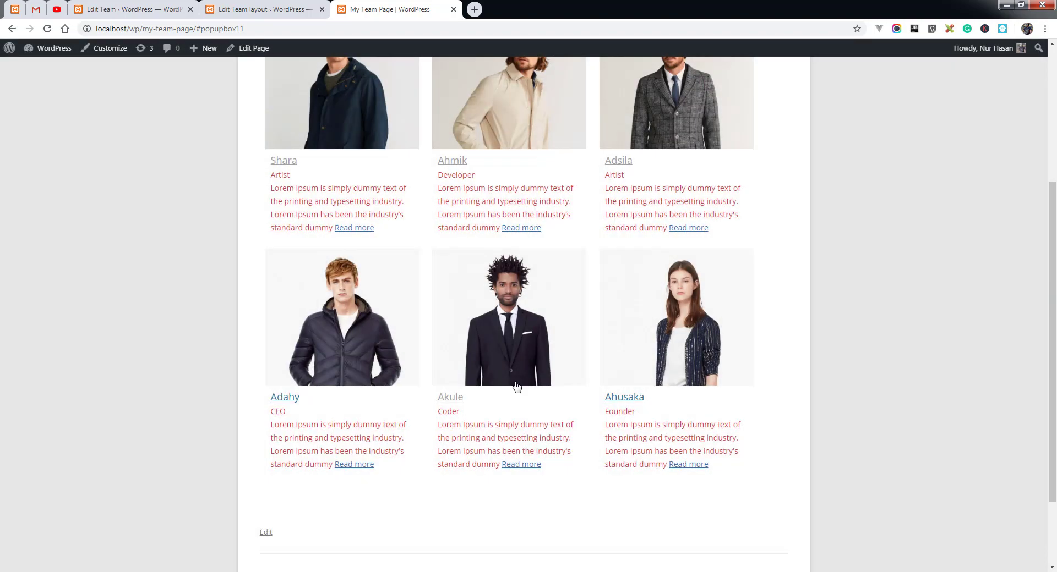
pyautogui.click(524, 466)
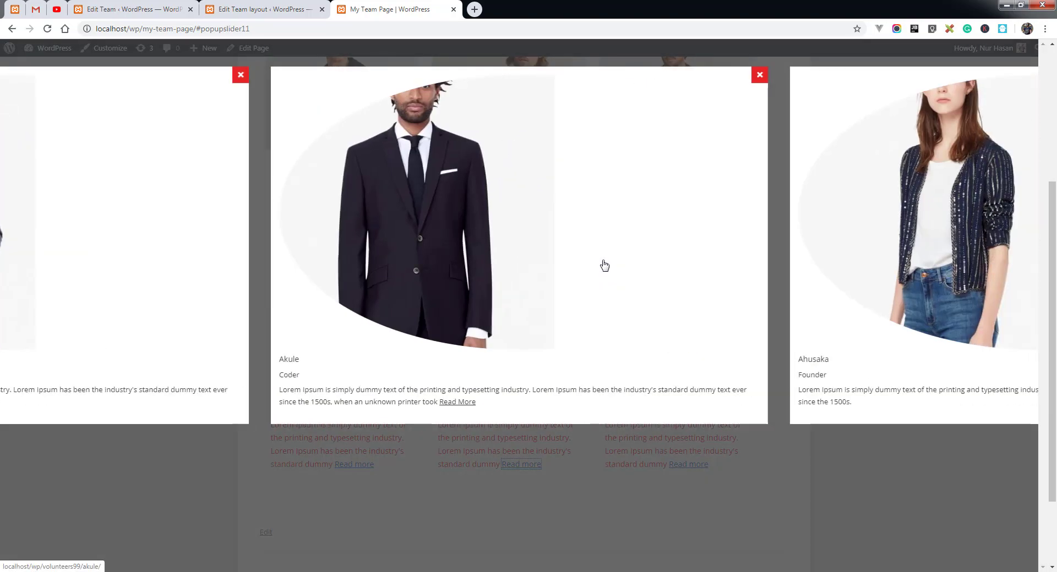
pyautogui.click(758, 76)
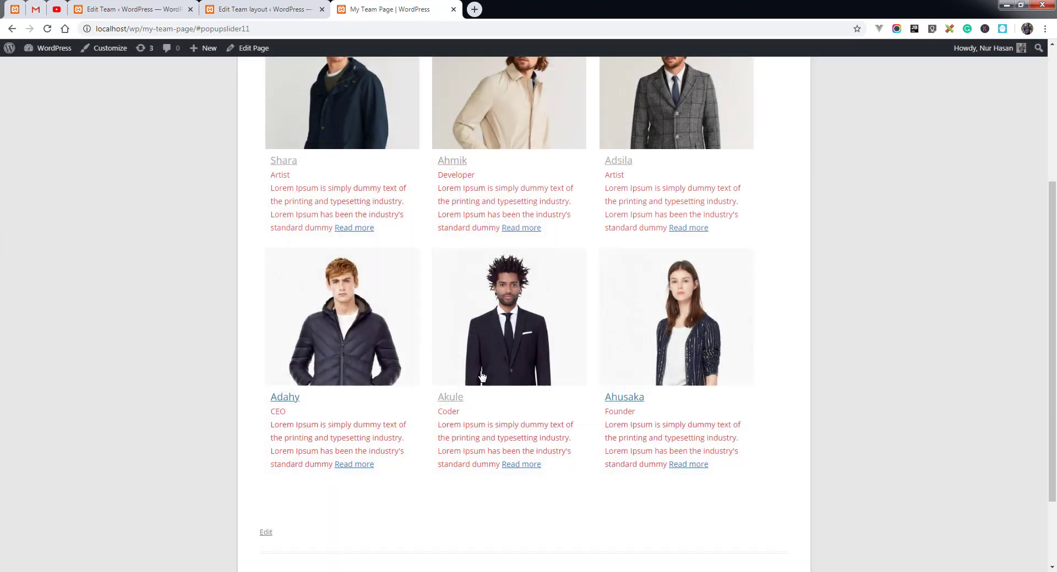
pyautogui.click(451, 399)
pyautogui.click(711, 86)
pyautogui.scroll(-2, 521, 380)
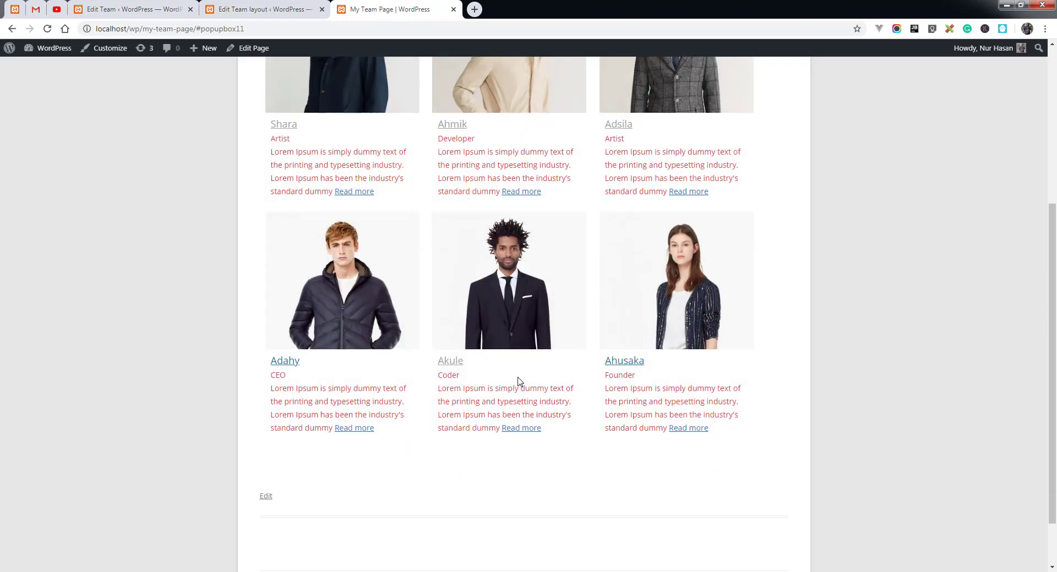
pyautogui.click(521, 365)
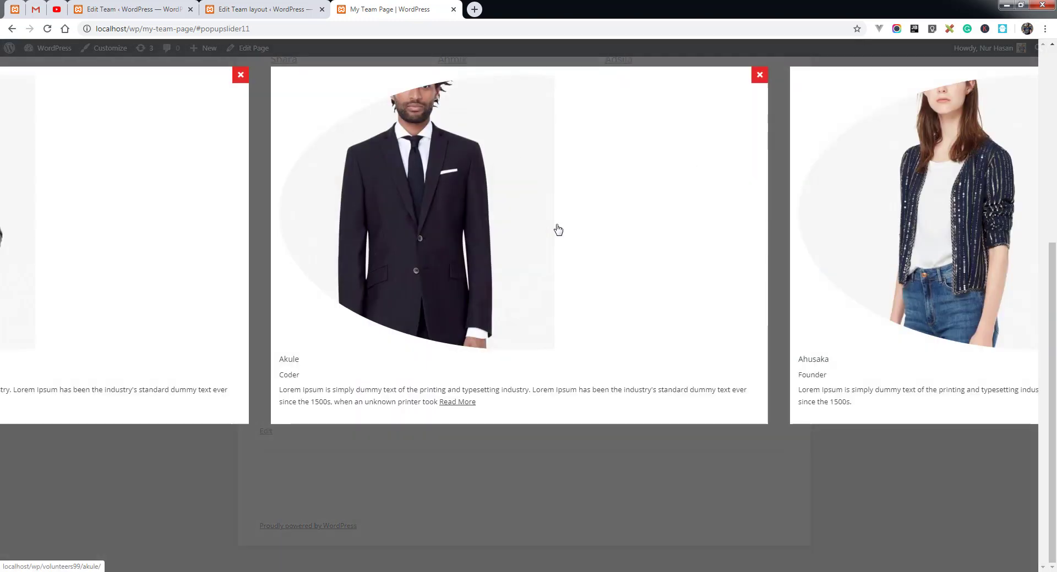
pyautogui.click(760, 76)
pyautogui.hotkey('ctrl', 'pageup')
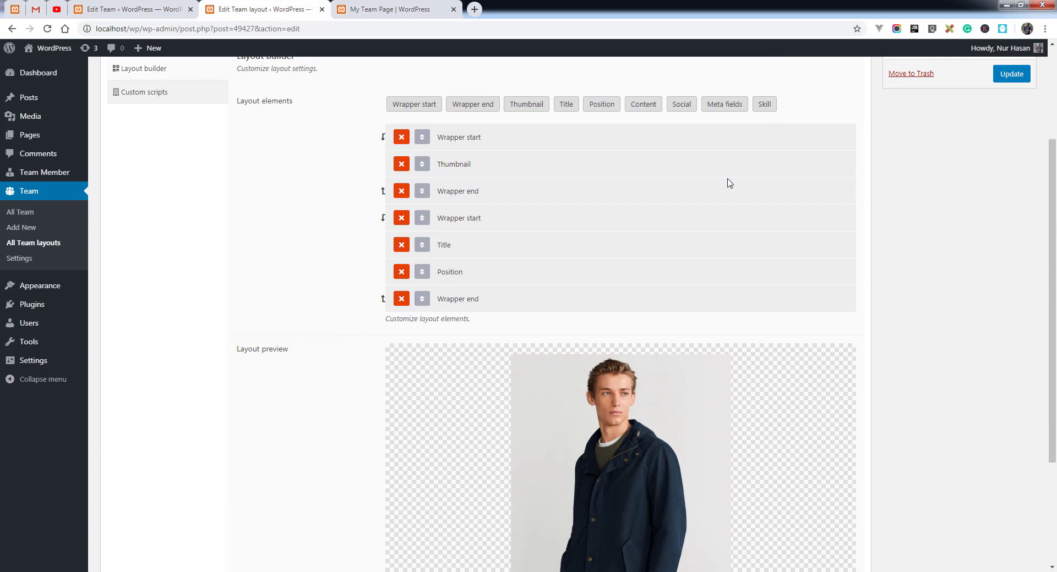
# Step: Add a Meta element before the last Wrapper end with meta key position, blue text and a font size, and save
pyautogui.click(741, 115)
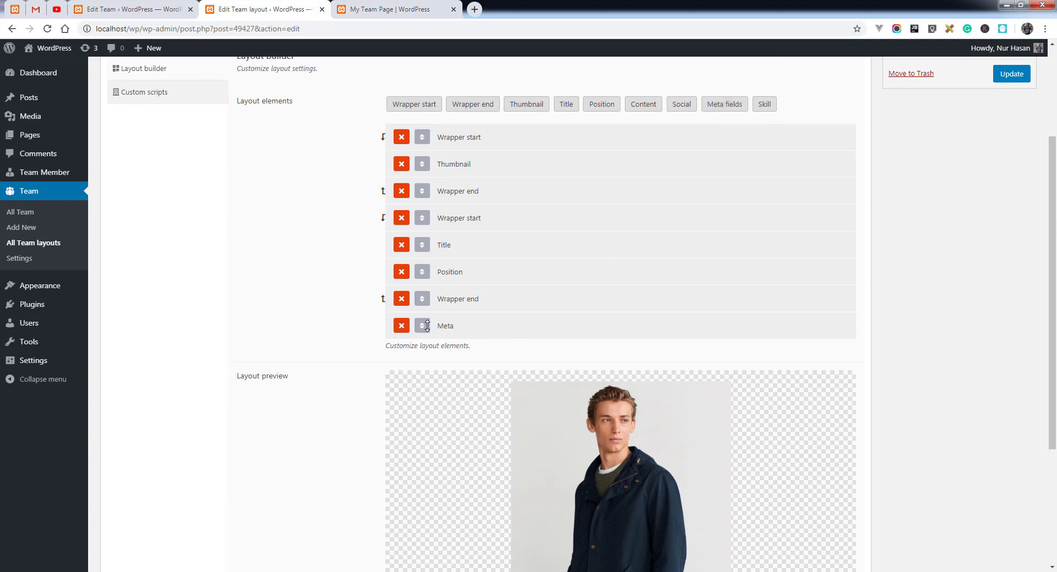
pyautogui.moveTo(422, 326); pyautogui.dragTo(446, 303)
pyautogui.click(446, 299)
pyautogui.scroll(-1, 519, 325)
pyautogui.click(564, 271)
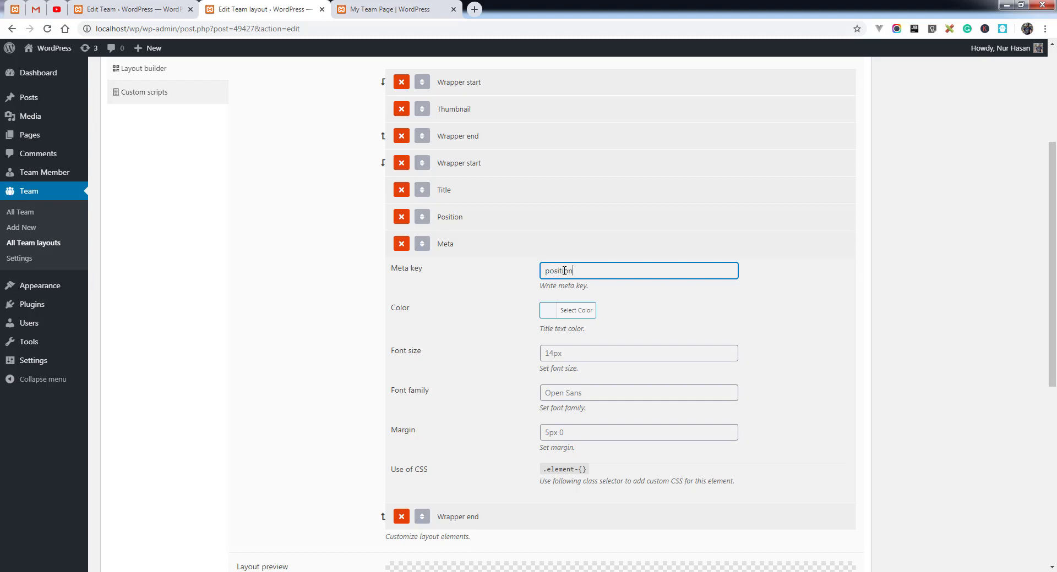
pyautogui.click(577, 310)
pyautogui.click(628, 439)
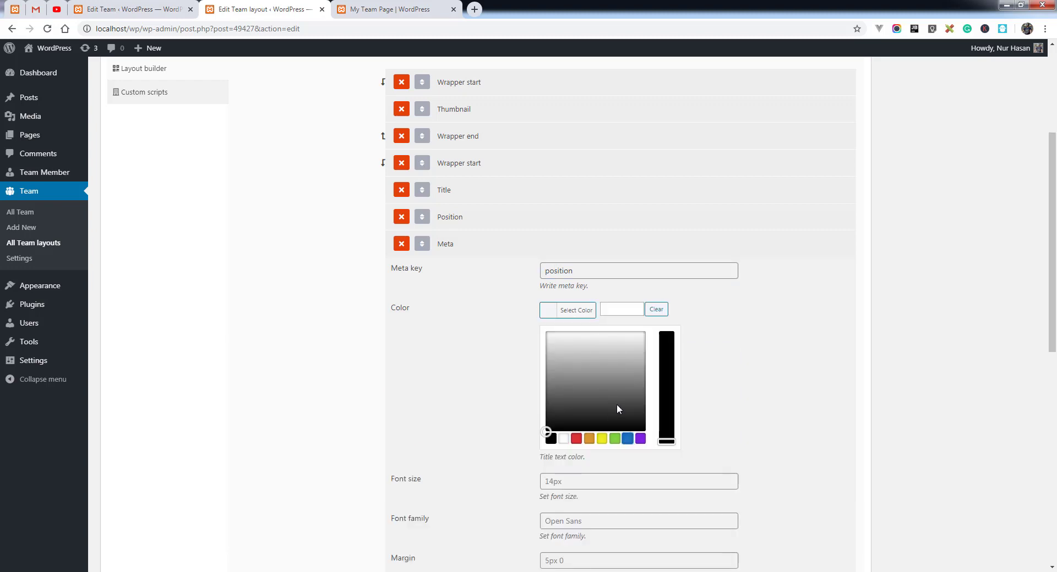
pyautogui.click(509, 352)
pyautogui.click(555, 355)
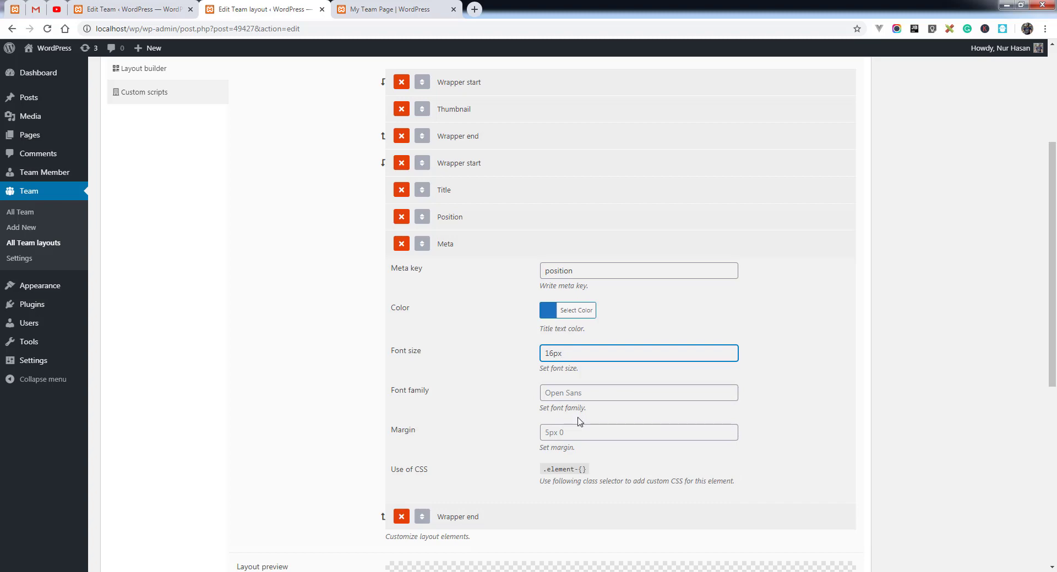
pyautogui.scroll(-1, 468, 413)
pyautogui.scroll(4, 701, 347)
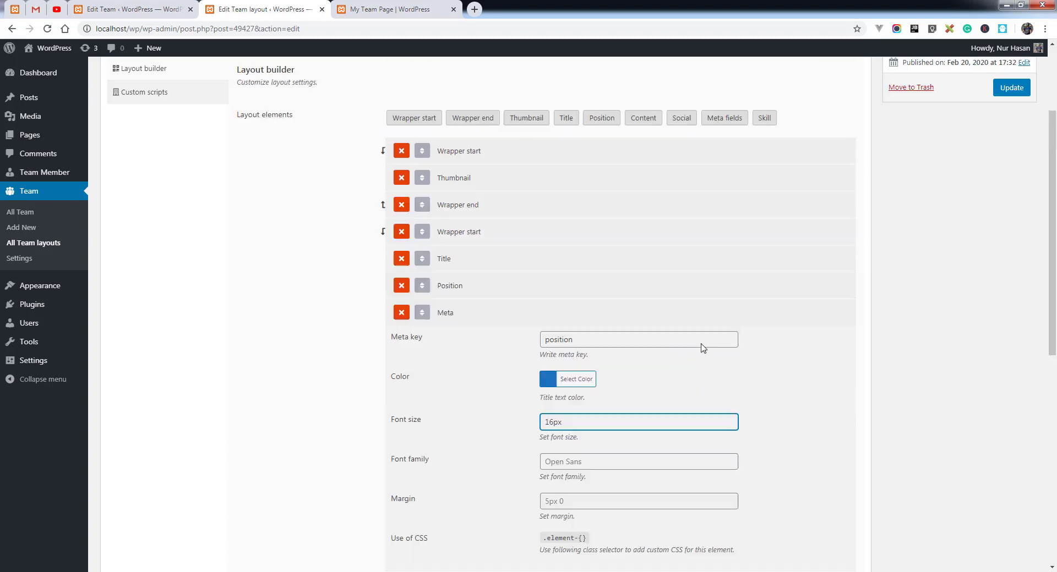
pyautogui.click(1000, 230)
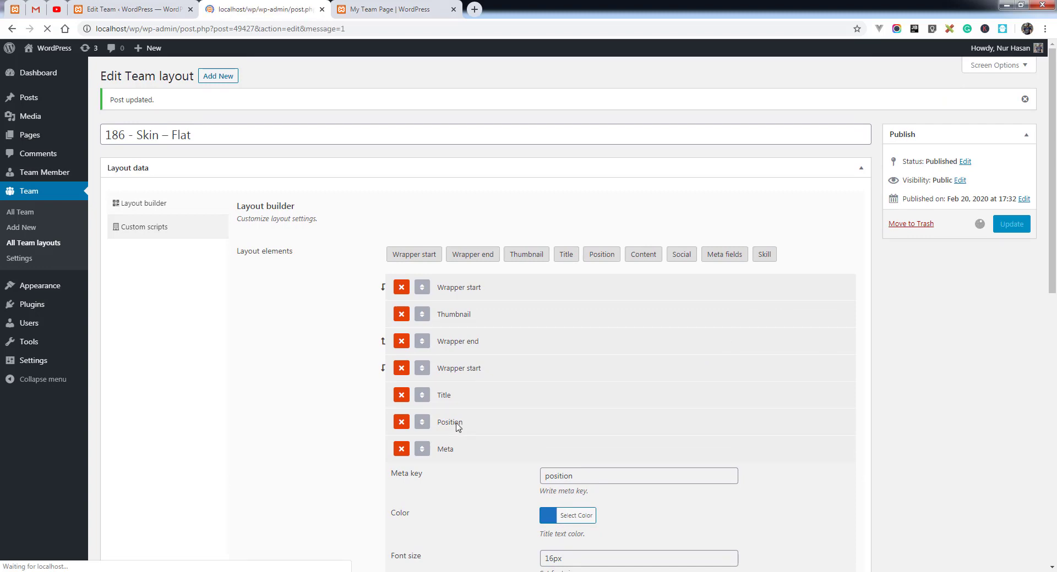
# Step: Reopen the Meta element's settings and open All Team Members in a new tab
pyautogui.click(443, 450)
pyautogui.scroll(-2, 455, 384)
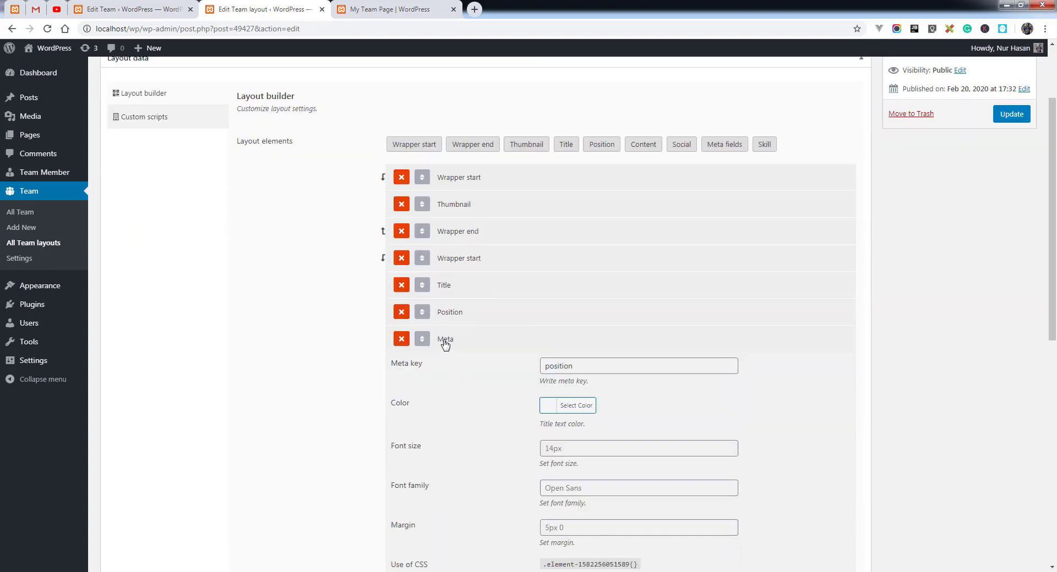
pyautogui.doubleClick(585, 367)
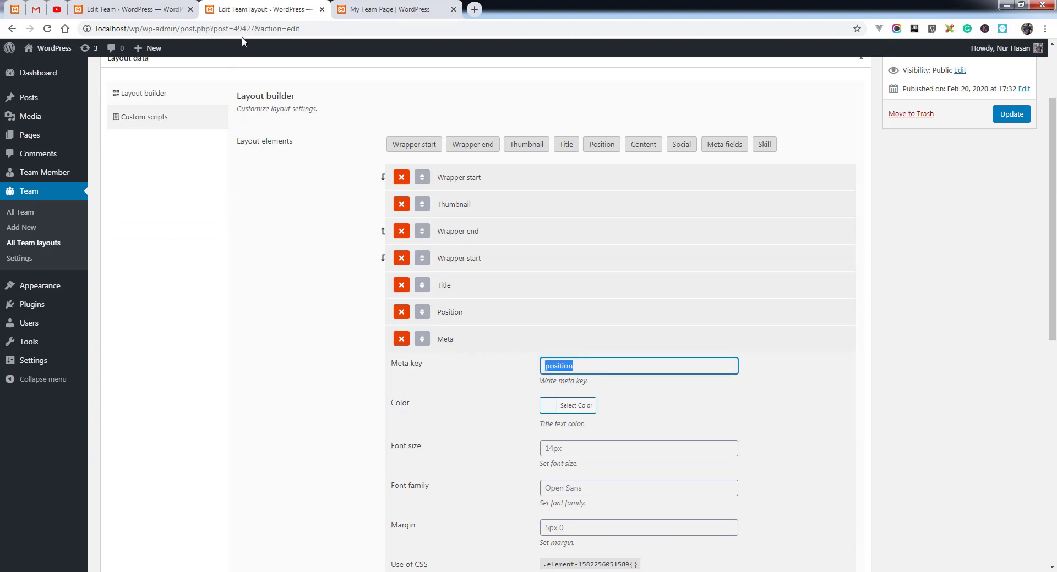
pyautogui.moveTo(44, 172)
pyautogui.keyDown('ctrl'); pyautogui.click(113, 172); pyautogui.keyUp('ctrl')
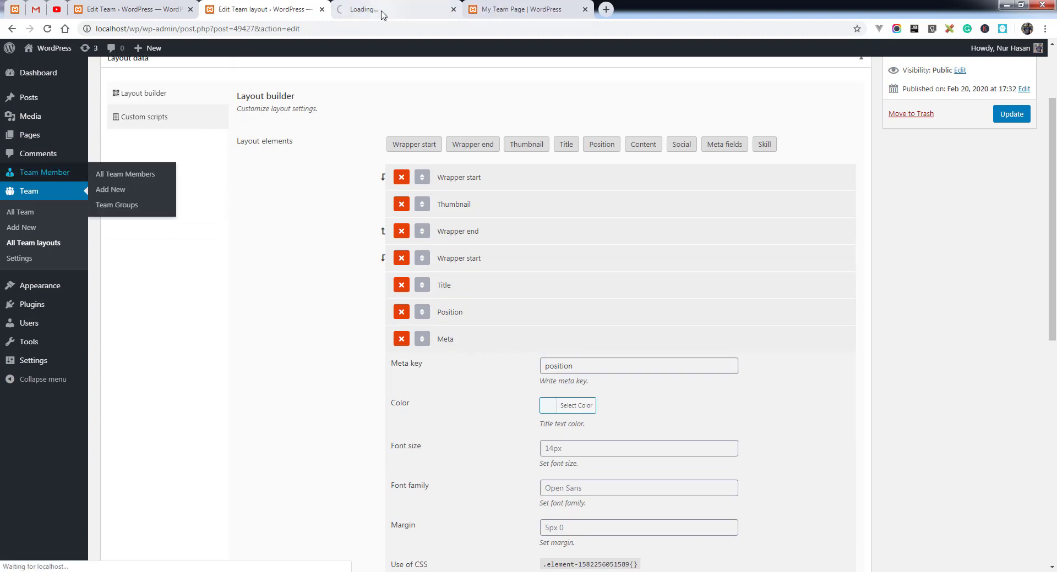
# Step: Inspect Ahmik's Position and Address99 meta fields, and open Team Settings in a background tab
pyautogui.hotkey('ctrl', 'Tab')
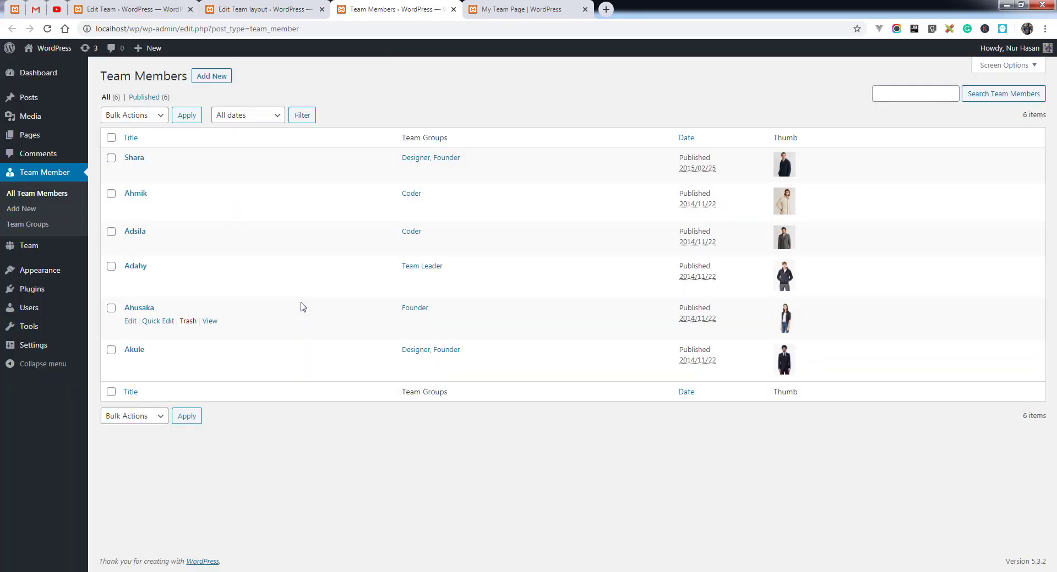
pyautogui.click(135, 193)
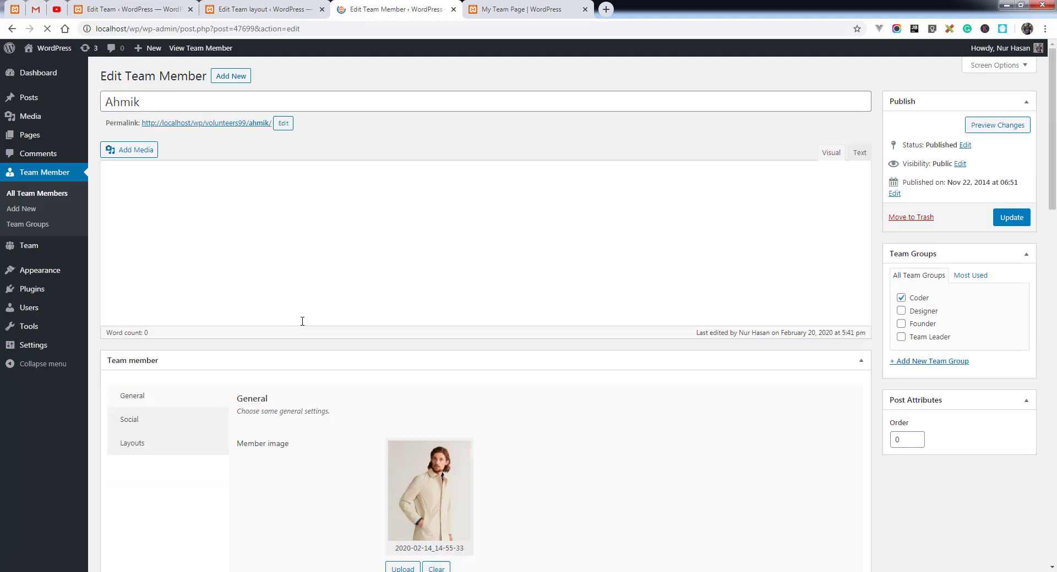
pyautogui.scroll(-5, 302, 323)
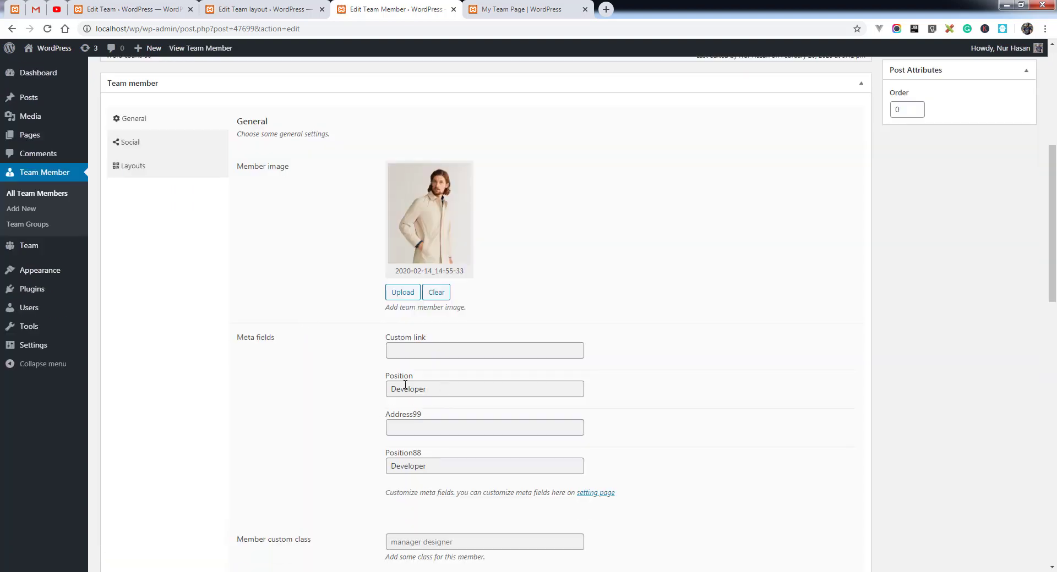
pyautogui.click(434, 390)
pyautogui.scroll(-1, 323, 377)
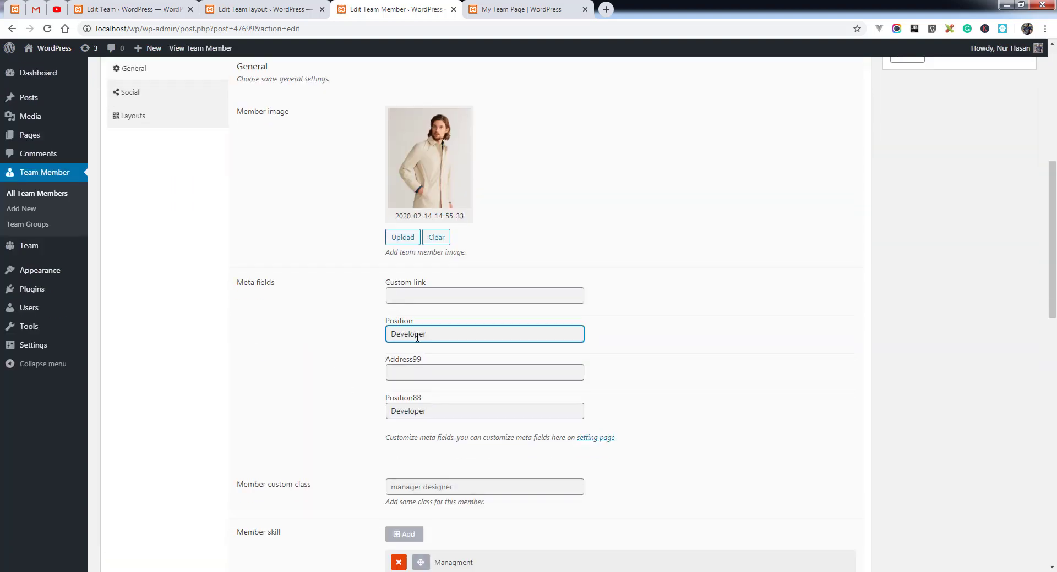
pyautogui.click(408, 373)
pyautogui.click(313, 384)
pyautogui.moveTo(39, 249)
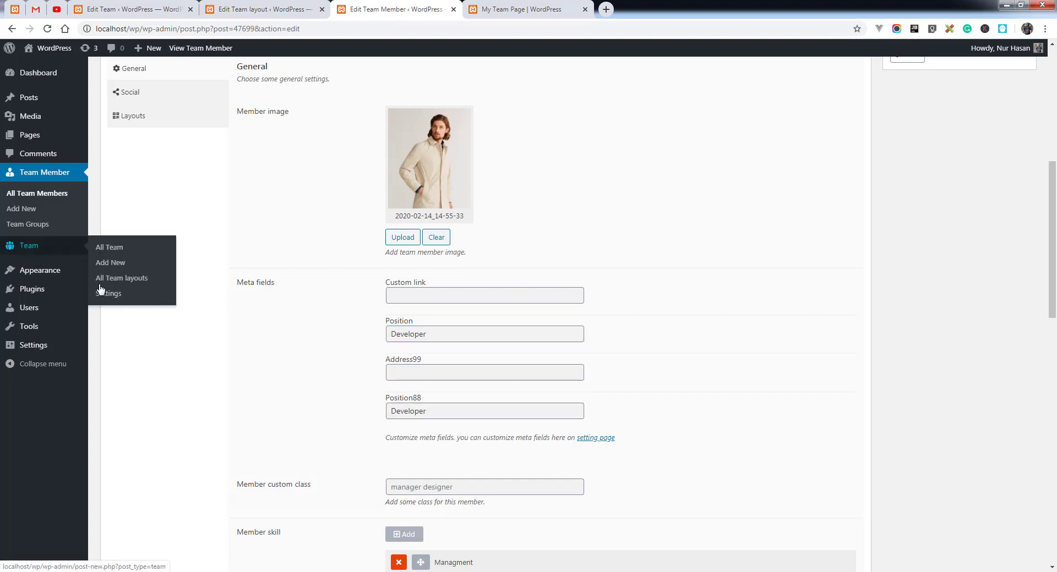
pyautogui.middleClick(104, 299)
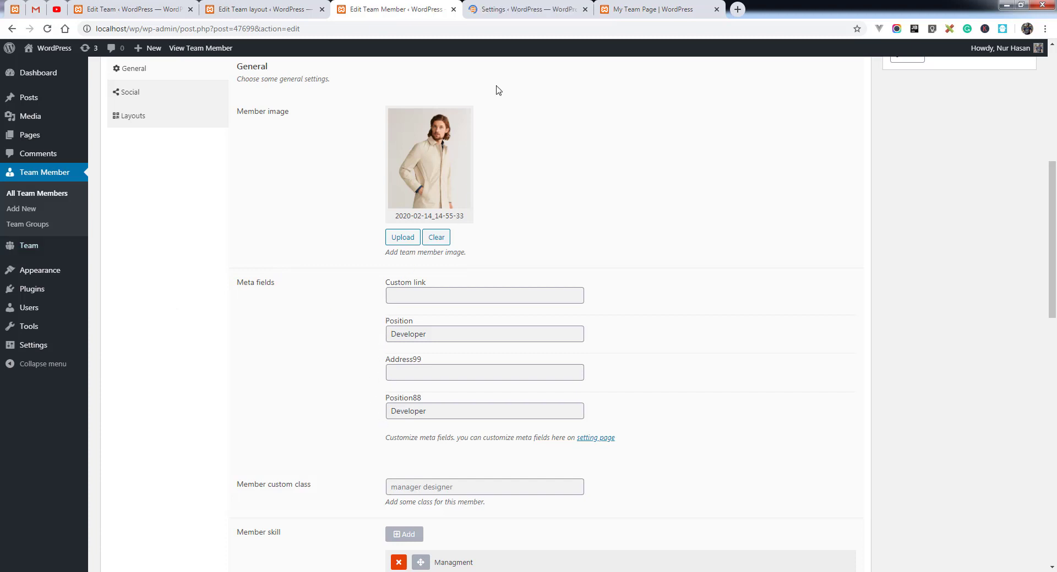
# Step: Delete Position88, rename Address99 to Address with meta key address, and save the settings
pyautogui.click(502, 15)
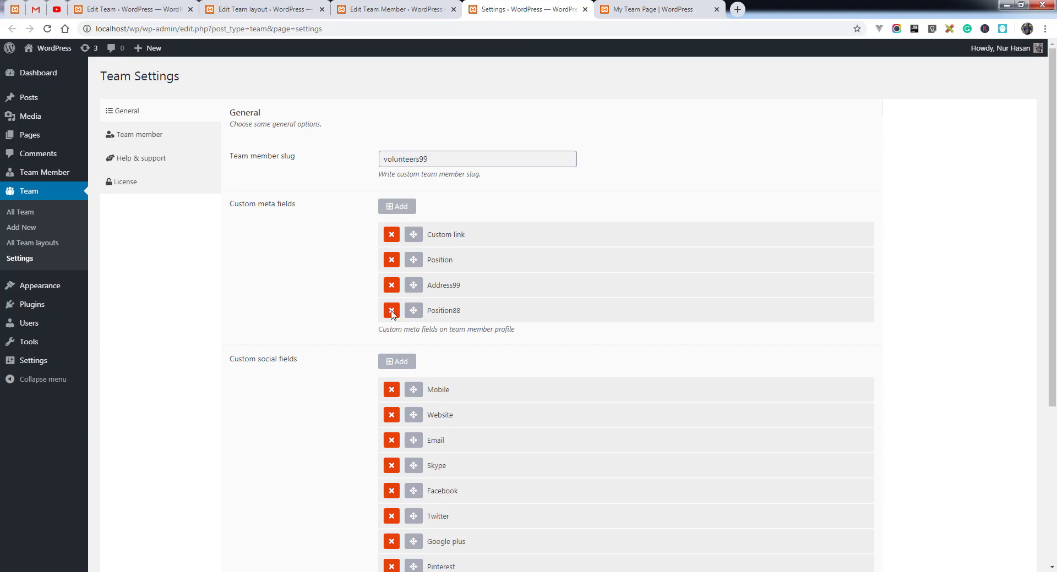
pyautogui.click(392, 311)
pyautogui.click(444, 289)
pyautogui.click(467, 318)
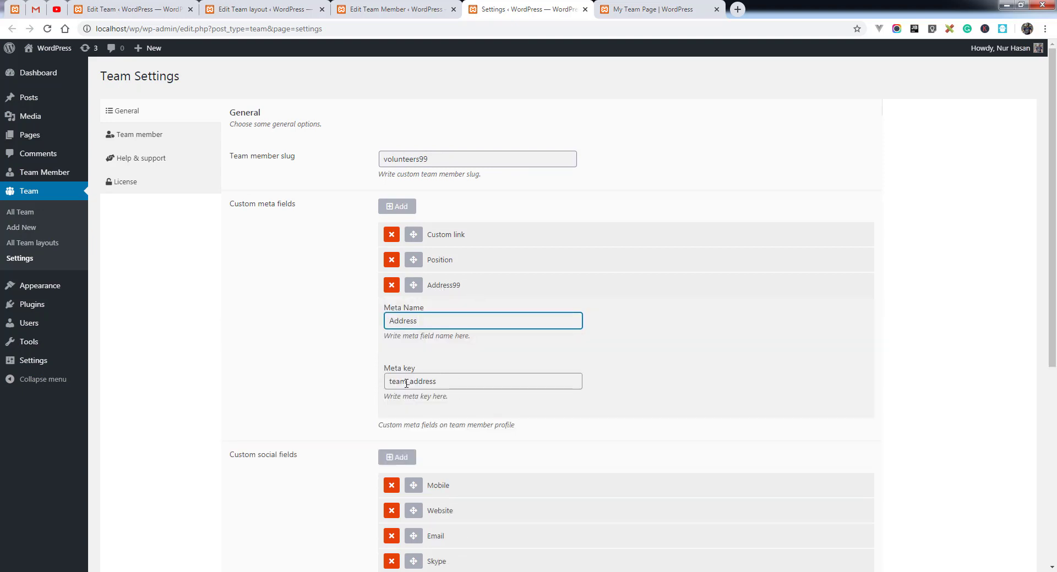
pyautogui.moveTo(408, 383); pyautogui.dragTo(290, 382)
pyautogui.press('BackSpace')
pyautogui.click(290, 382)
pyautogui.scroll(-5, 278, 454)
pyautogui.scroll(-1, 278, 454)
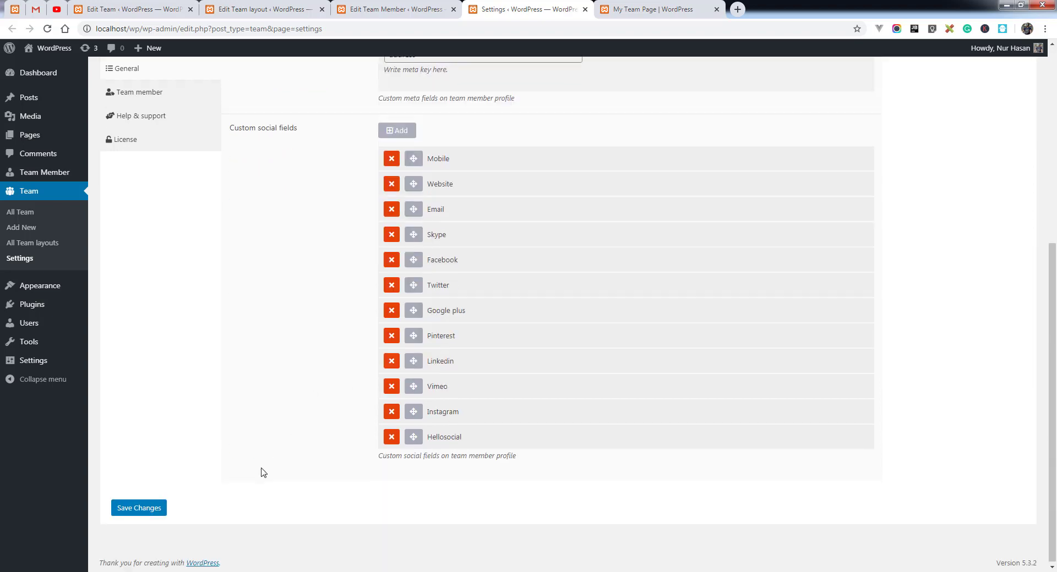
pyautogui.click(142, 505)
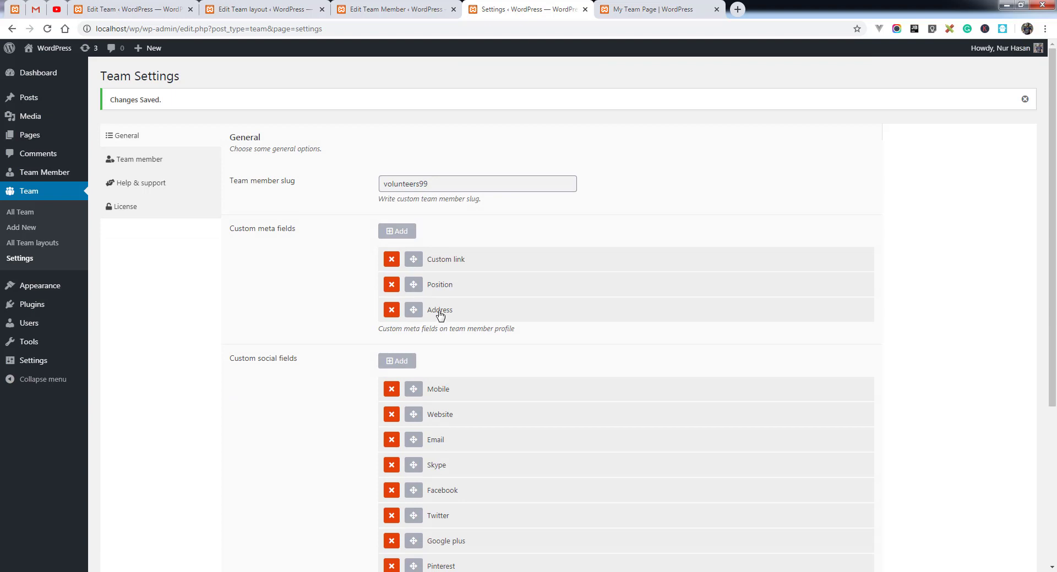
# Step: Confirm the saved Address field's meta key is address
pyautogui.click(438, 313)
pyautogui.doubleClick(429, 406)
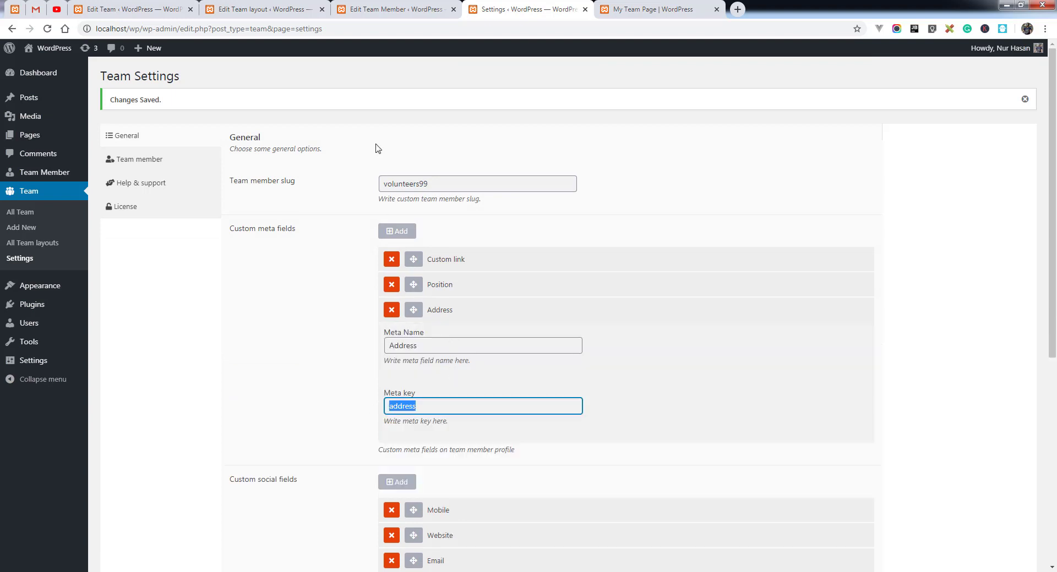
pyautogui.click(386, 11)
# Step: Reload Ahmik's edit page, fill the Address field with a saved street address, and update
pyautogui.click(47, 29)
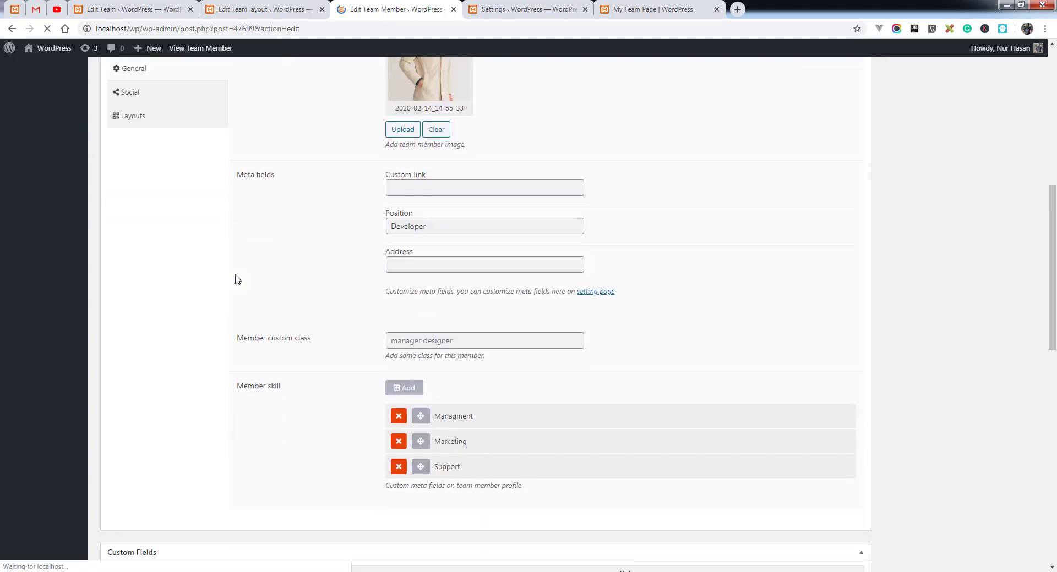
pyautogui.scroll(-7, 376, 321)
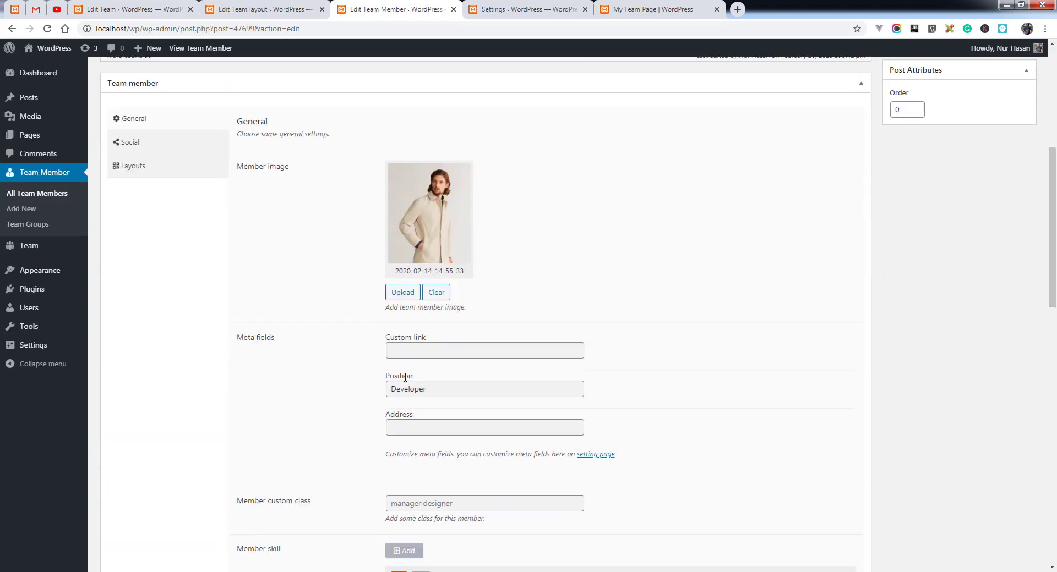
pyautogui.click(412, 429)
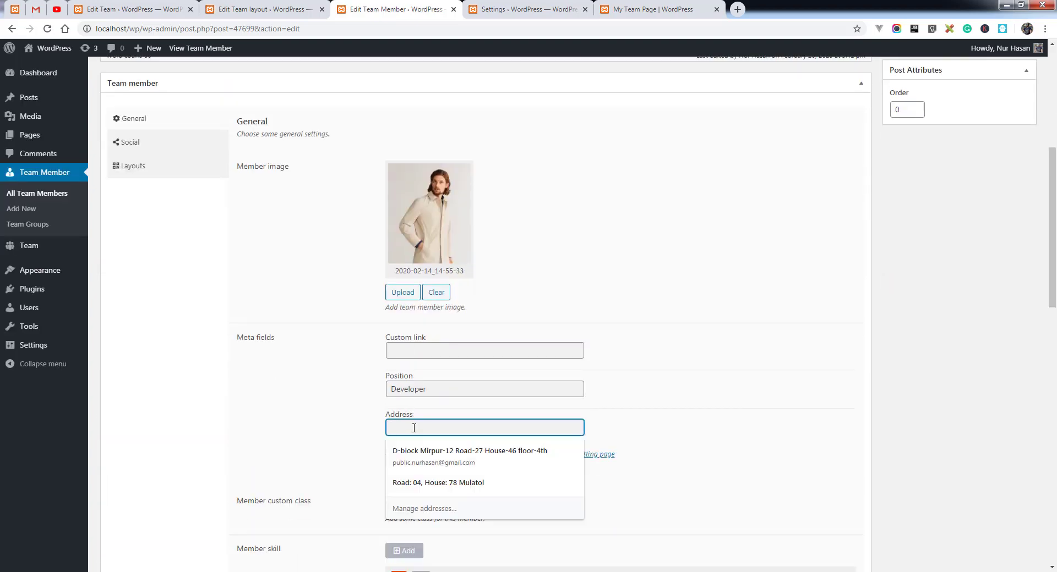
pyautogui.click(419, 483)
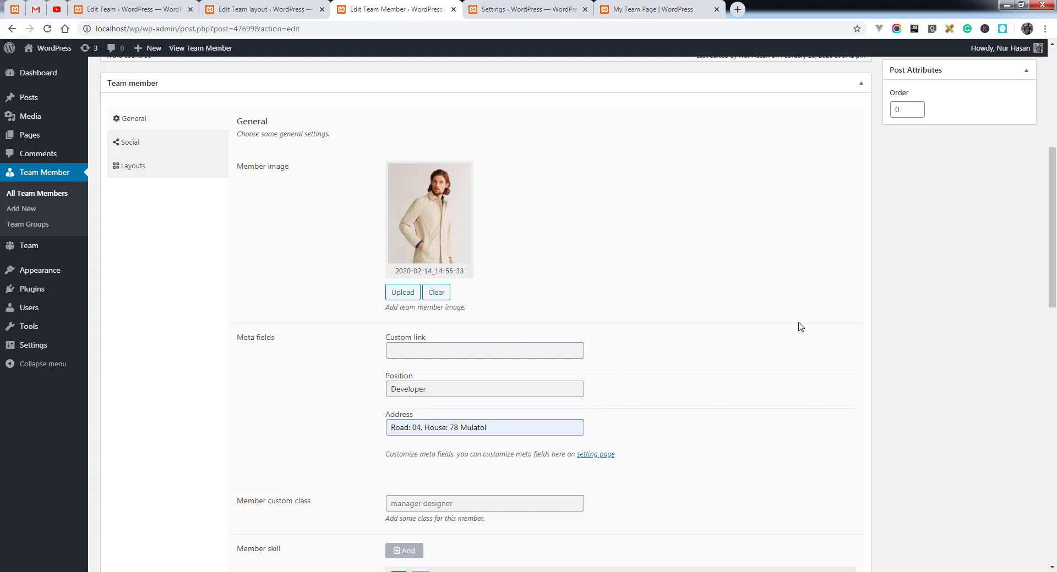
pyautogui.scroll(6, 759, 333)
pyautogui.click(1011, 217)
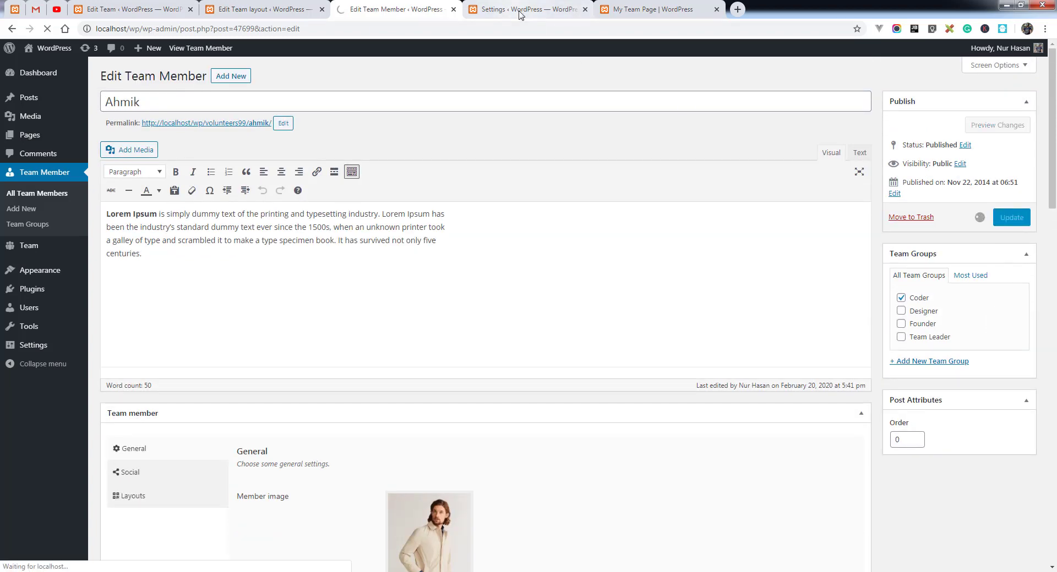
pyautogui.click(519, 11)
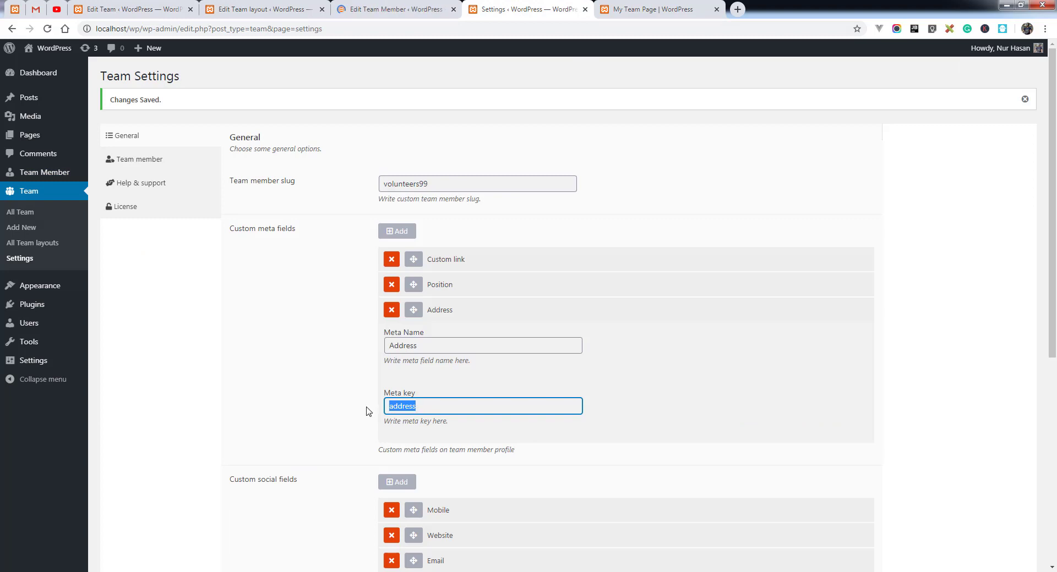
pyautogui.click(280, 12)
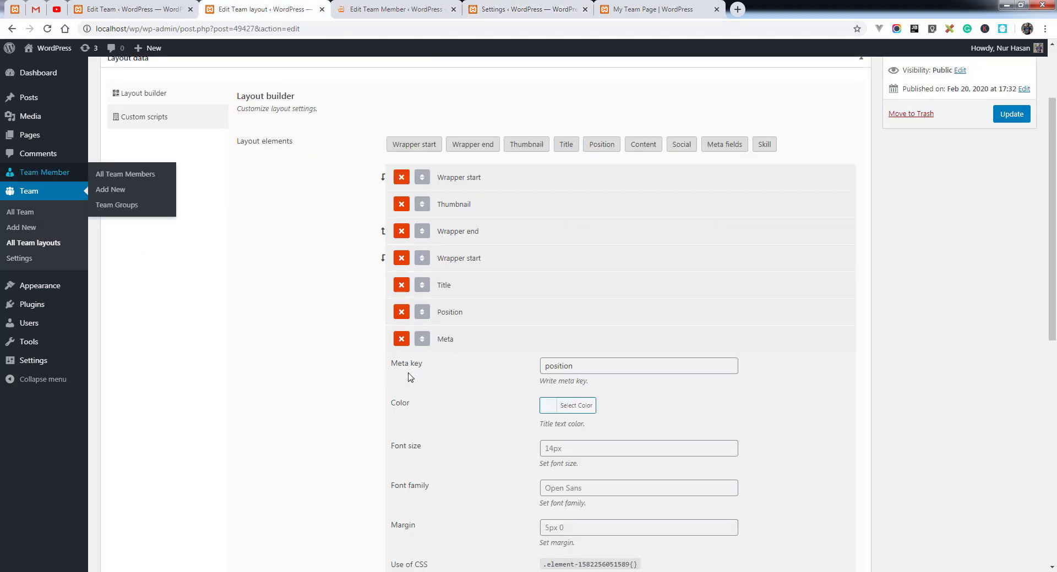
# Step: Change the Meta element's key to address, colour it blue, and update the layout
pyautogui.scroll(-1, 470, 348)
pyautogui.click(594, 311)
pyautogui.hotkey('ctrl', 'a')
pyautogui.write('address')
pyautogui.scroll(-2, 474, 368)
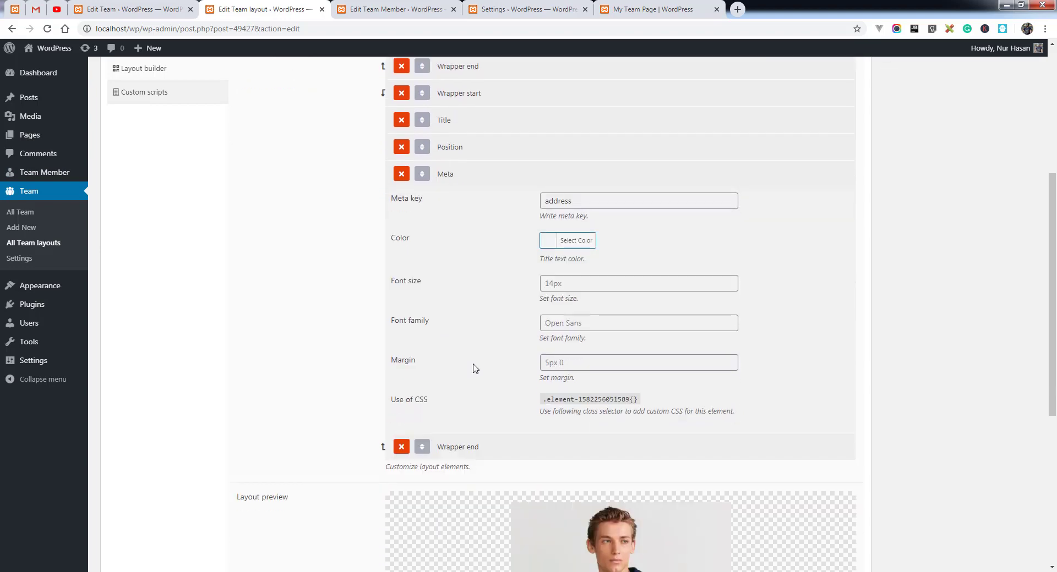
pyautogui.click(576, 242)
pyautogui.click(630, 372)
pyautogui.click(484, 299)
pyautogui.scroll(5, 908, 280)
pyautogui.click(1007, 225)
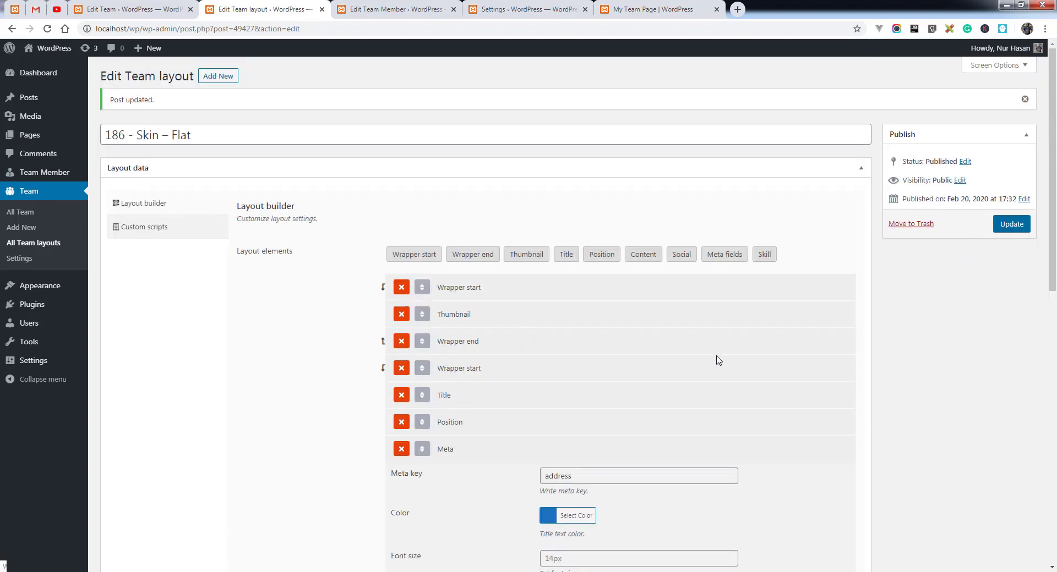
pyautogui.press('Return')
# Step: Set the address Meta element's font size to 16px and update the layout
pyautogui.scroll(-3, 180, 377)
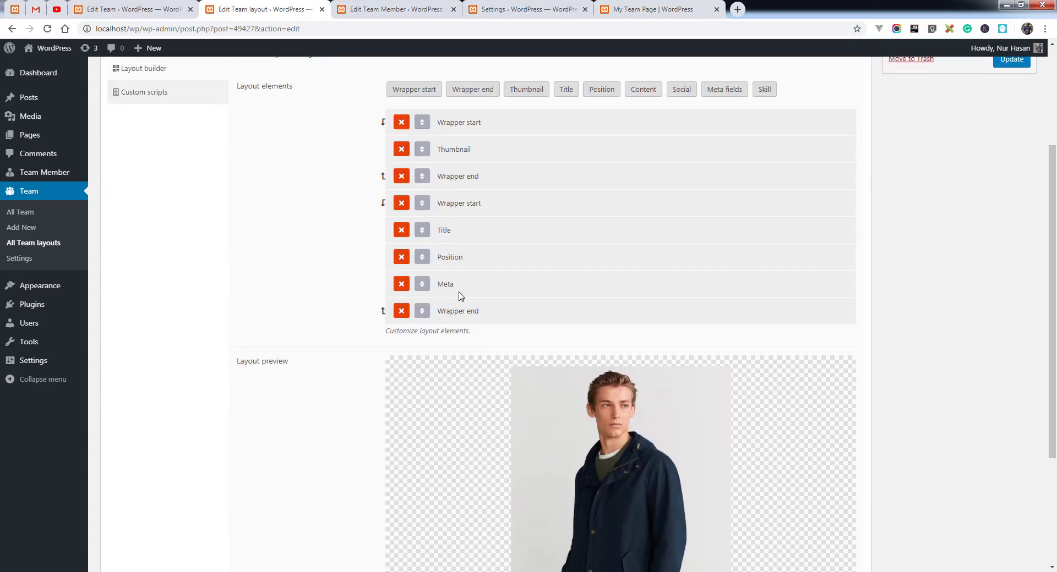
pyautogui.click(461, 297)
pyautogui.scroll(-2, 576, 286)
pyautogui.click(584, 282)
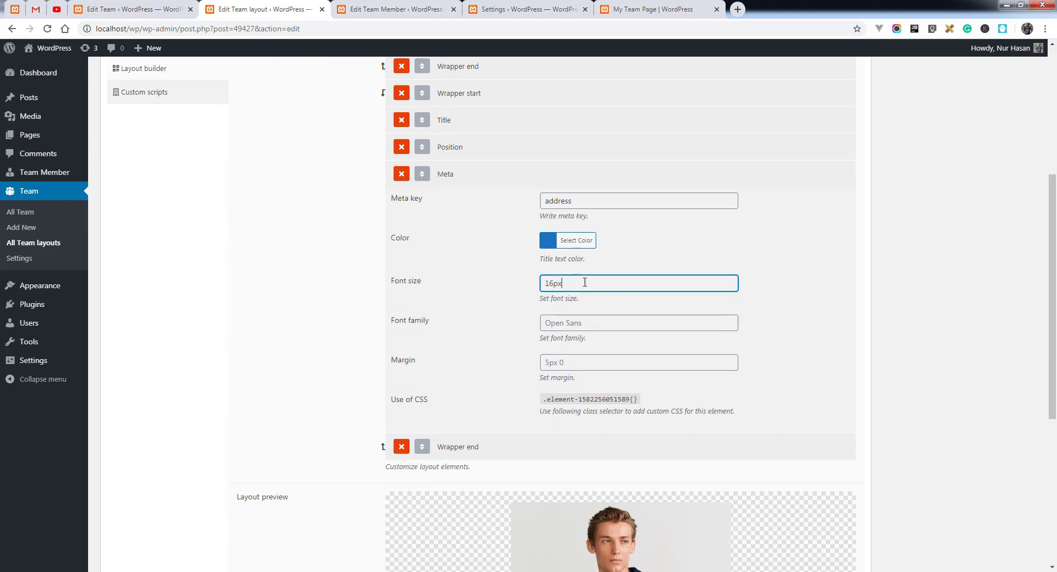
pyautogui.scroll(5, 655, 295)
pyautogui.click(1012, 224)
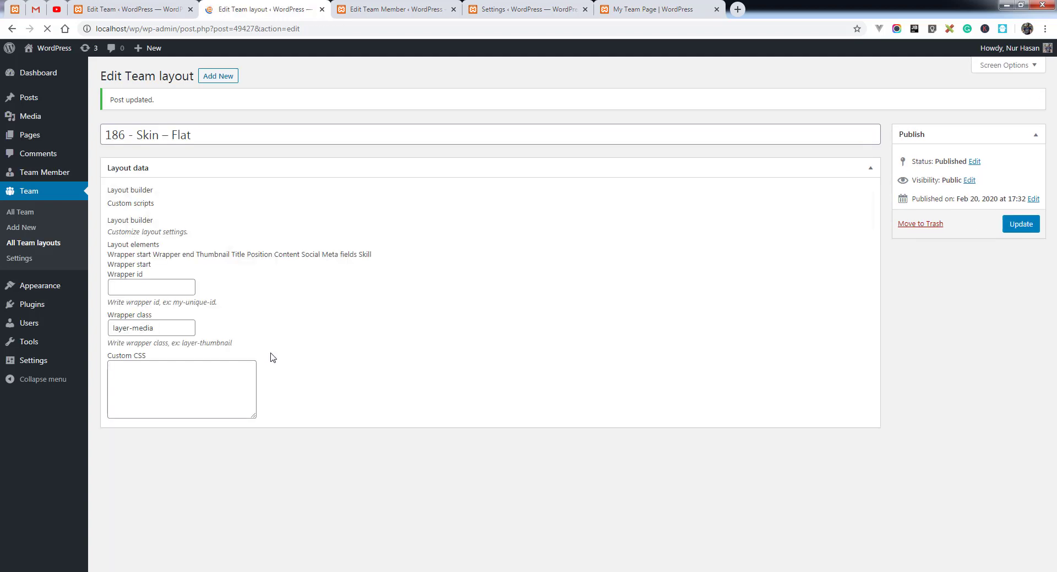
# Step: Reload the My Team Page and highlight the new address line under Ahmik's Developer position
pyautogui.click(618, 12)
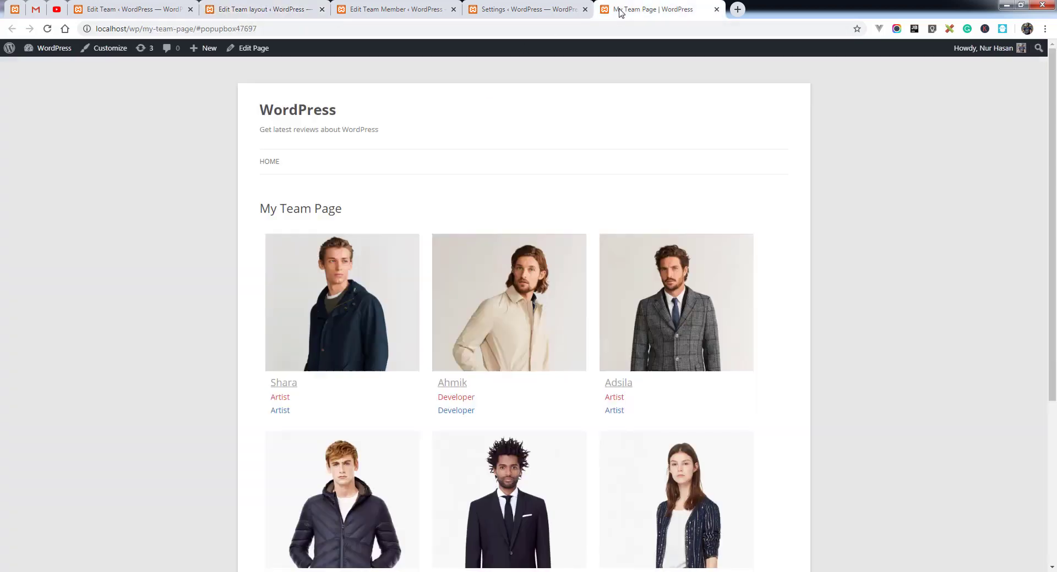
pyautogui.click(47, 29)
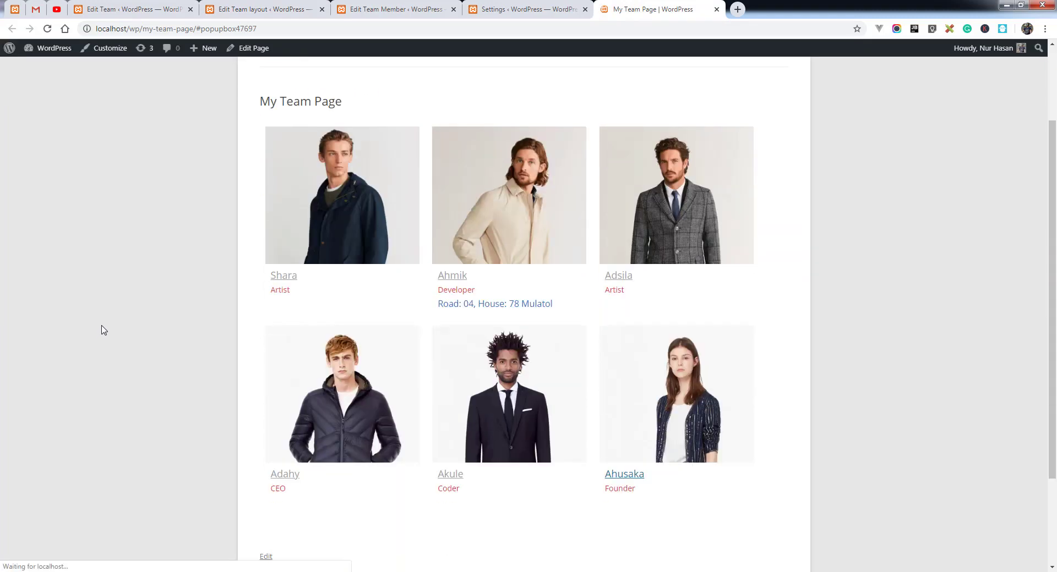
pyautogui.moveTo(439, 301); pyautogui.dragTo(555, 305)
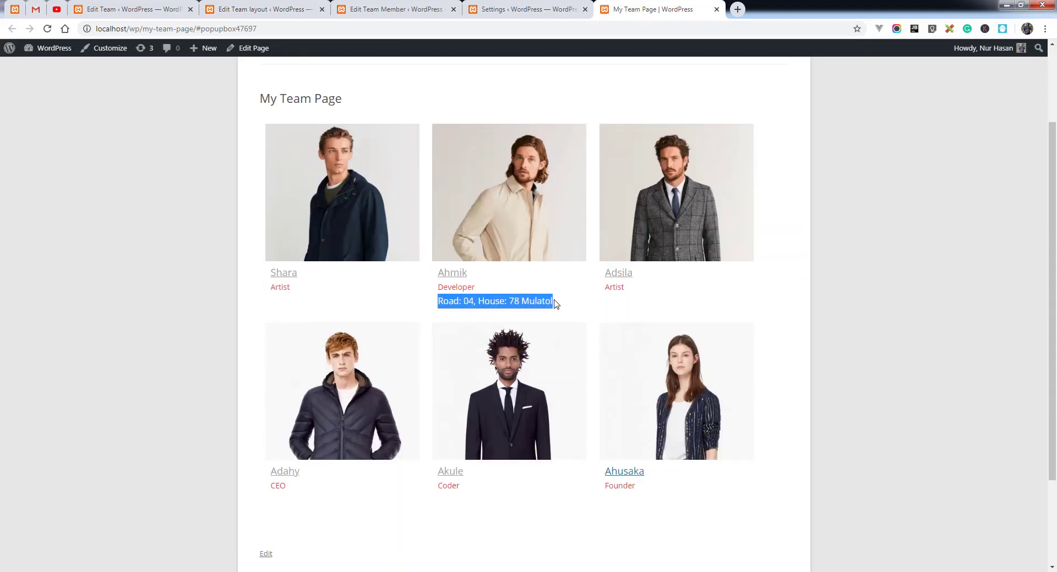
pyautogui.click(457, 303)
pyautogui.moveTo(438, 301); pyautogui.dragTo(550, 299)
pyautogui.scroll(-2, 692, 403)
pyautogui.scroll(2, 660, 231)
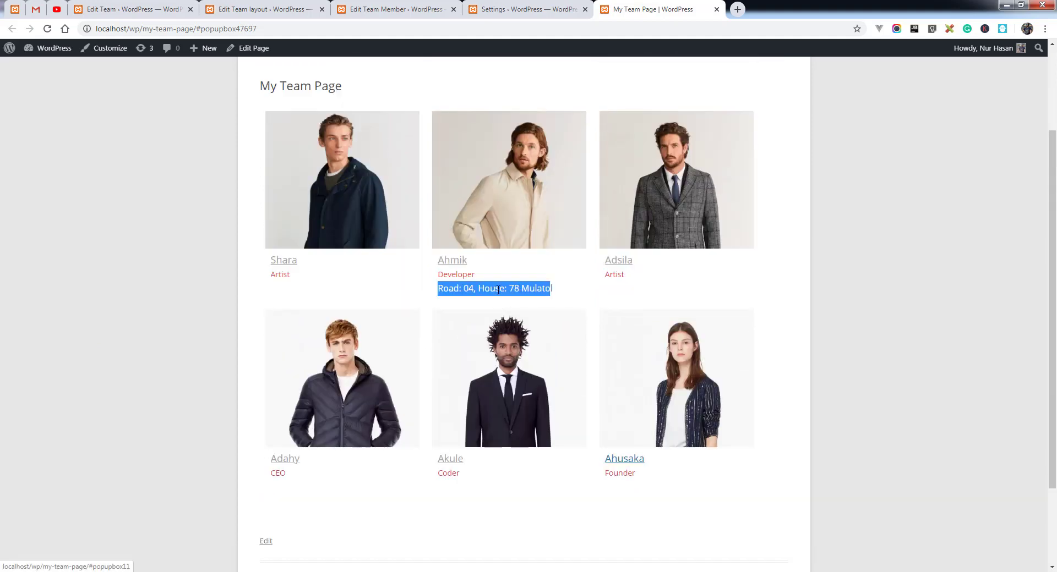
pyautogui.click(661, 223)
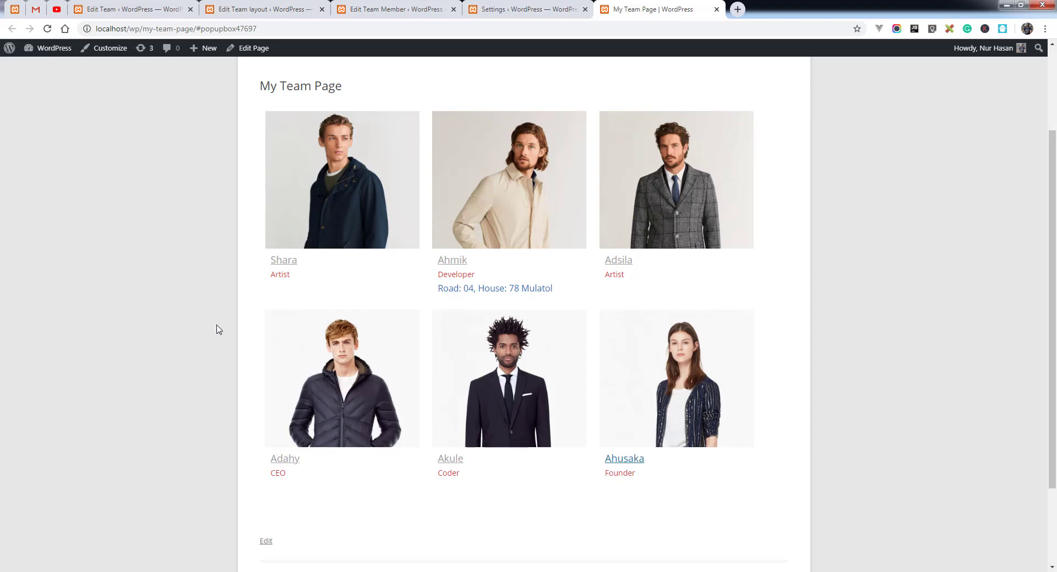
pyautogui.click(396, 9)
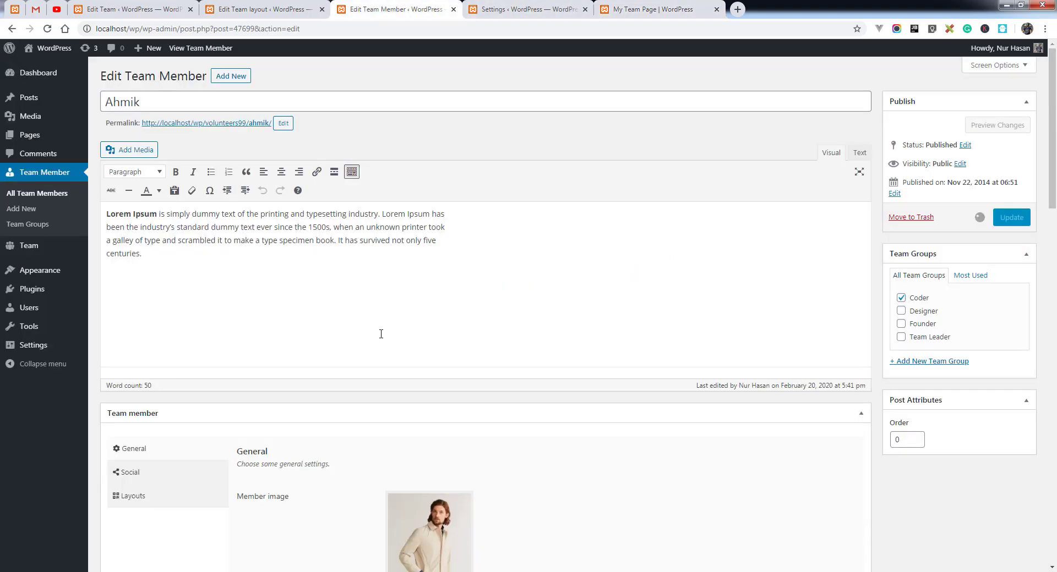
pyautogui.scroll(-6, 383, 339)
pyautogui.tripleClick(550, 405)
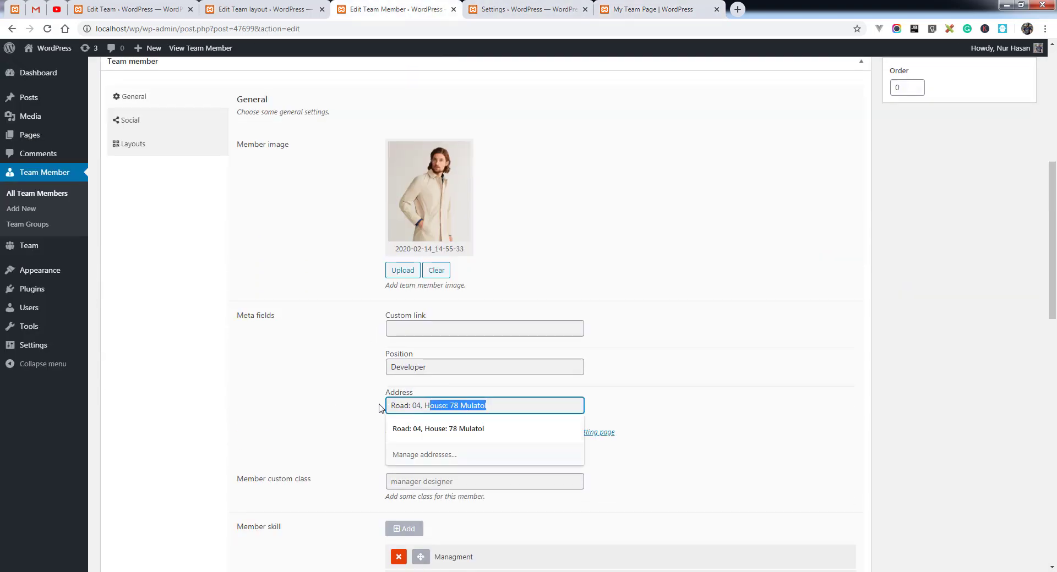
pyautogui.click(326, 328)
pyautogui.scroll(5, 325, 328)
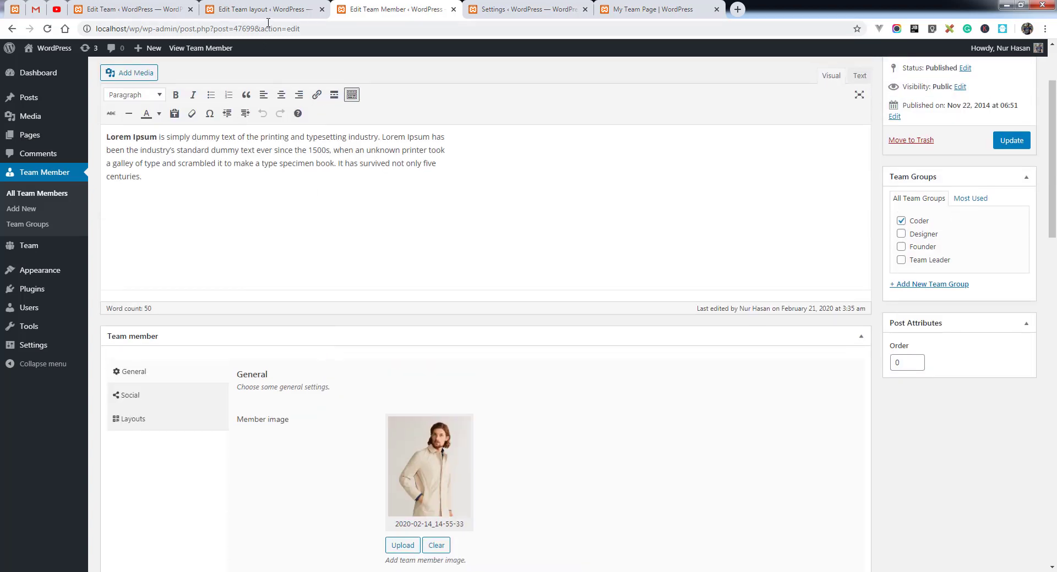
pyautogui.click(276, 12)
pyautogui.scroll(-6, 275, 373)
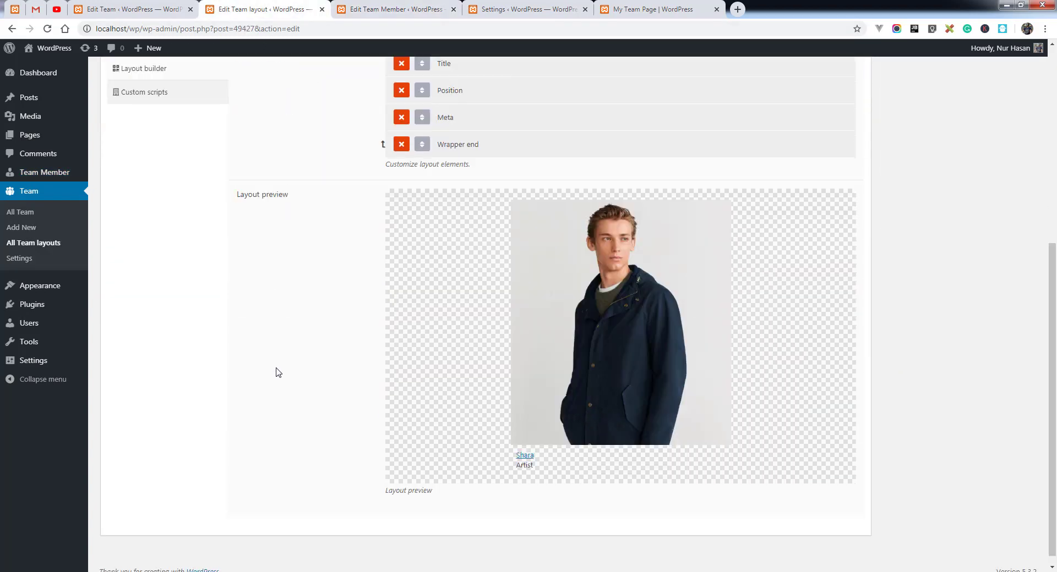
pyautogui.scroll(6, 277, 371)
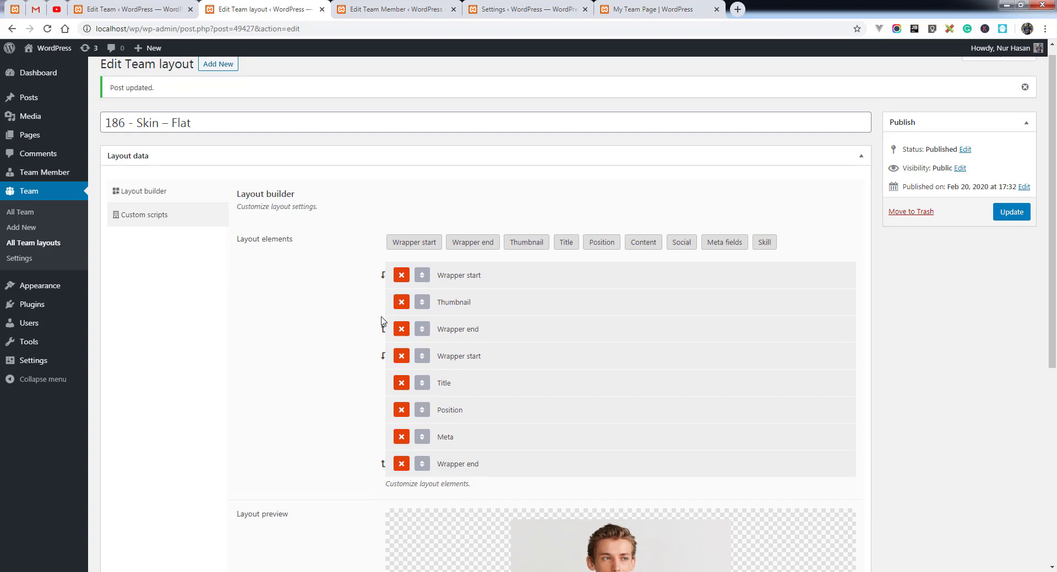
pyautogui.click(655, 7)
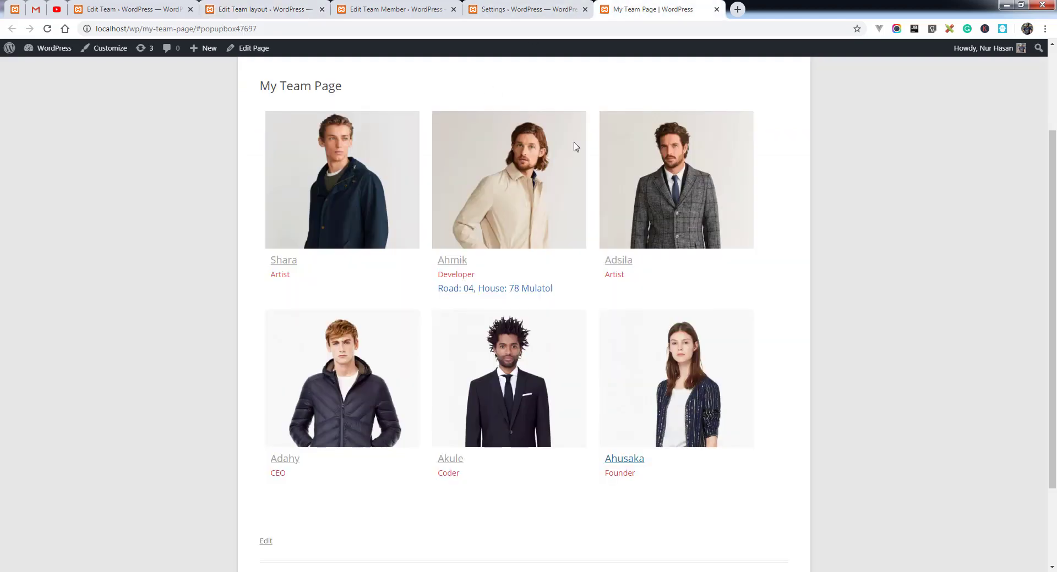
pyautogui.rightClick(473, 145)
# Step: Inspect Ahmik's card and examine its layer-media and layer-content divs in the Elements panel
pyautogui.click(200, 342)
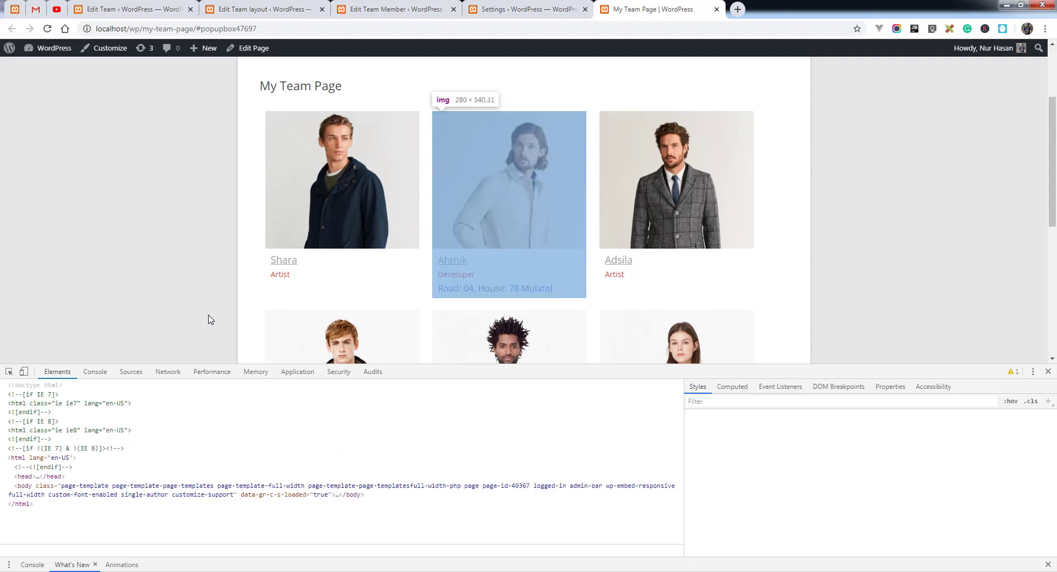
pyautogui.click(90, 443)
pyautogui.click(92, 435)
pyautogui.click(99, 443)
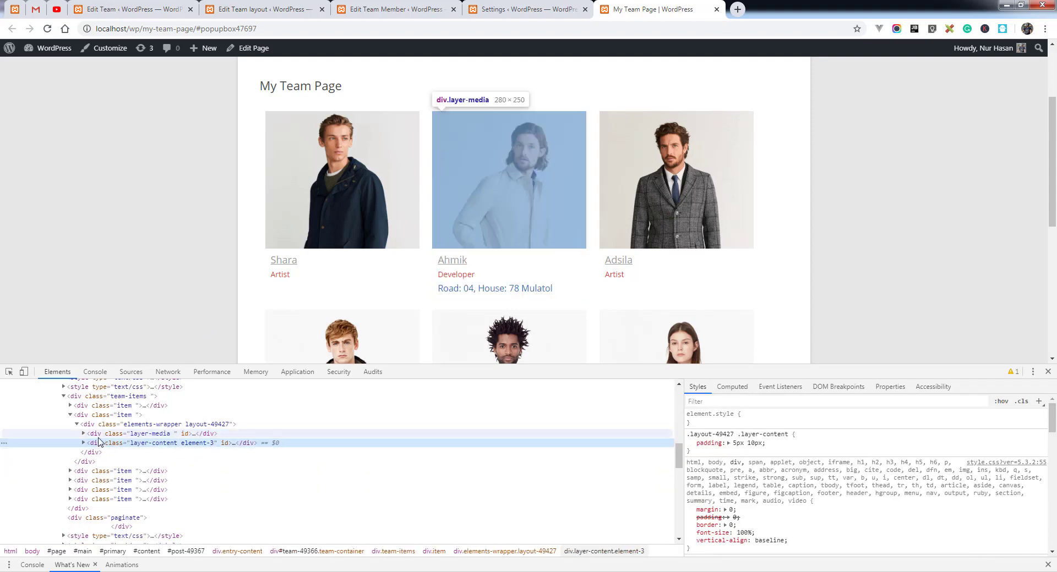
pyautogui.click(96, 435)
pyautogui.click(122, 444)
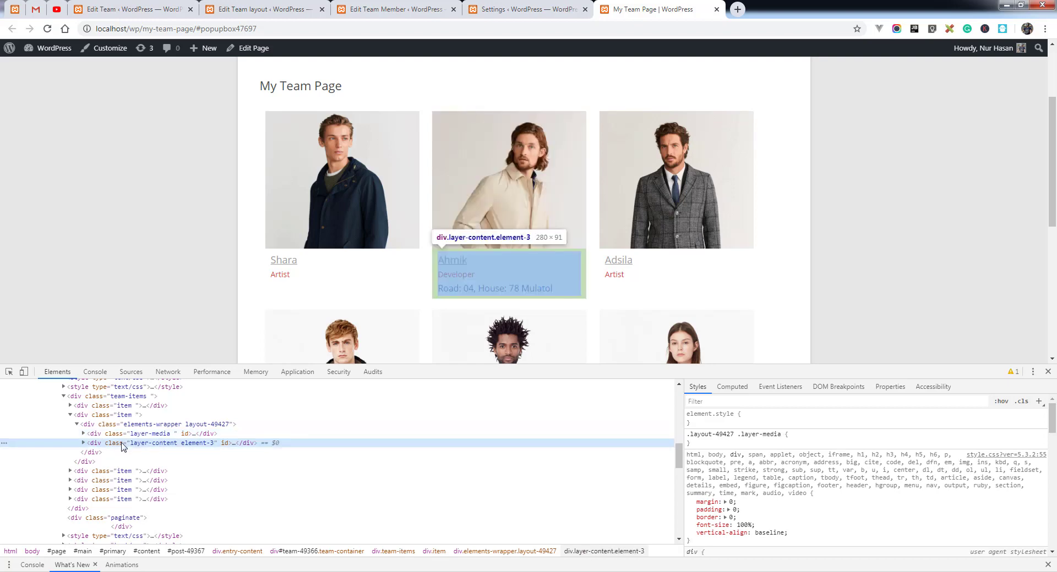
pyautogui.click(262, 10)
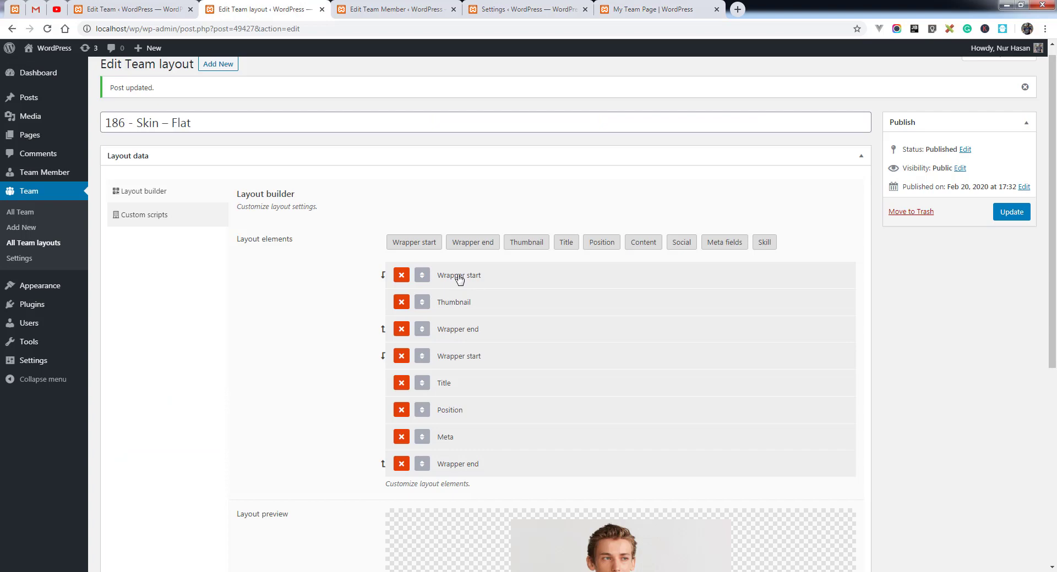
# Step: Check the two Wrapper start elements' classes, layer-media and layer-content, and the wrapper CSS box
pyautogui.click(539, 275)
pyautogui.click(620, 342)
pyautogui.hotkey('ctrl', 'a')
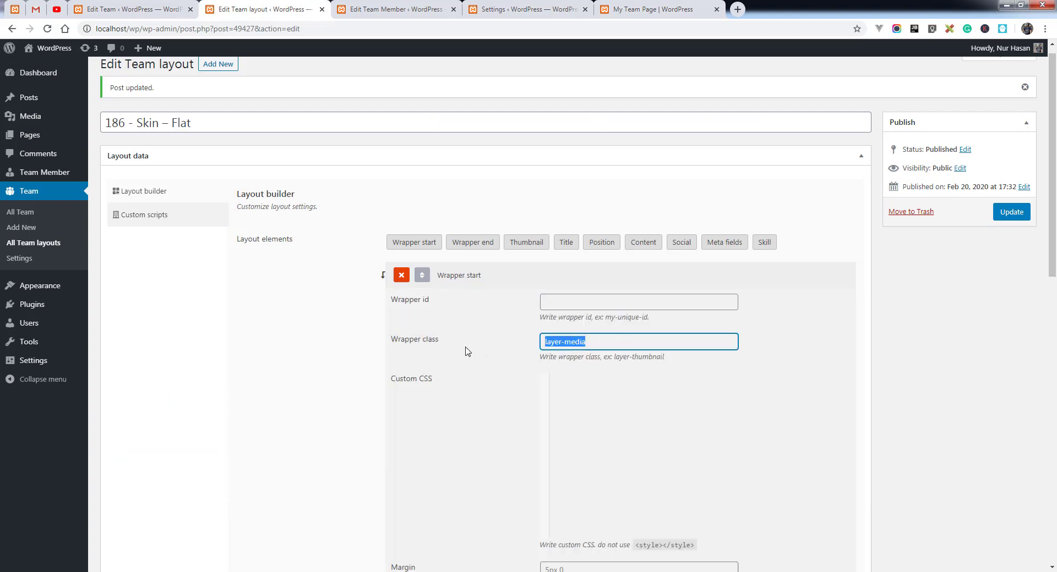
pyautogui.click(451, 278)
pyautogui.click(551, 357)
pyautogui.scroll(-2, 550, 356)
pyautogui.click(473, 314)
pyautogui.hotkey('ctrl', 'a')
pyautogui.click(556, 407)
pyautogui.scroll(-1, 588, 344)
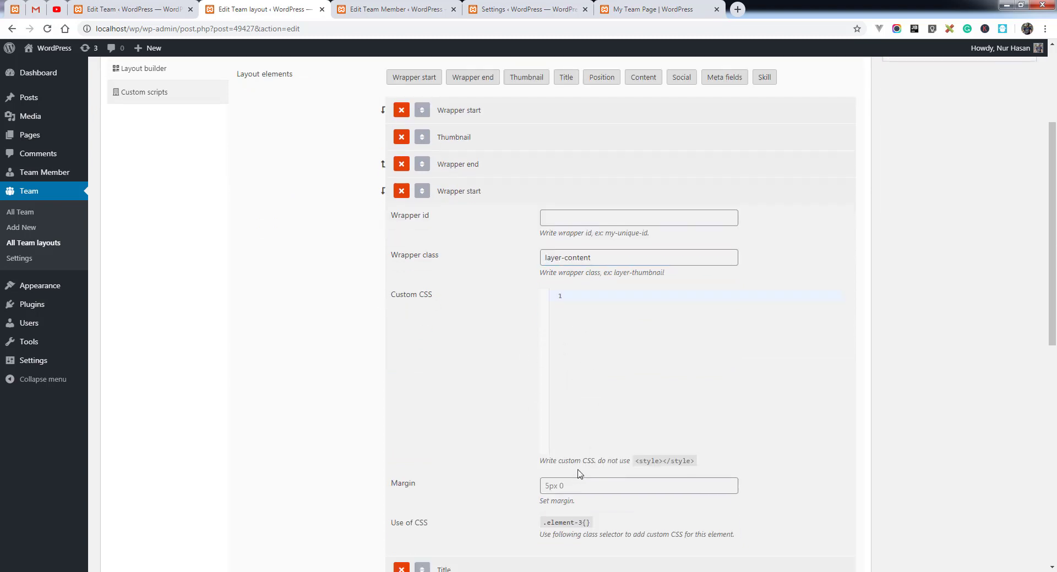
pyautogui.scroll(2, 358, 337)
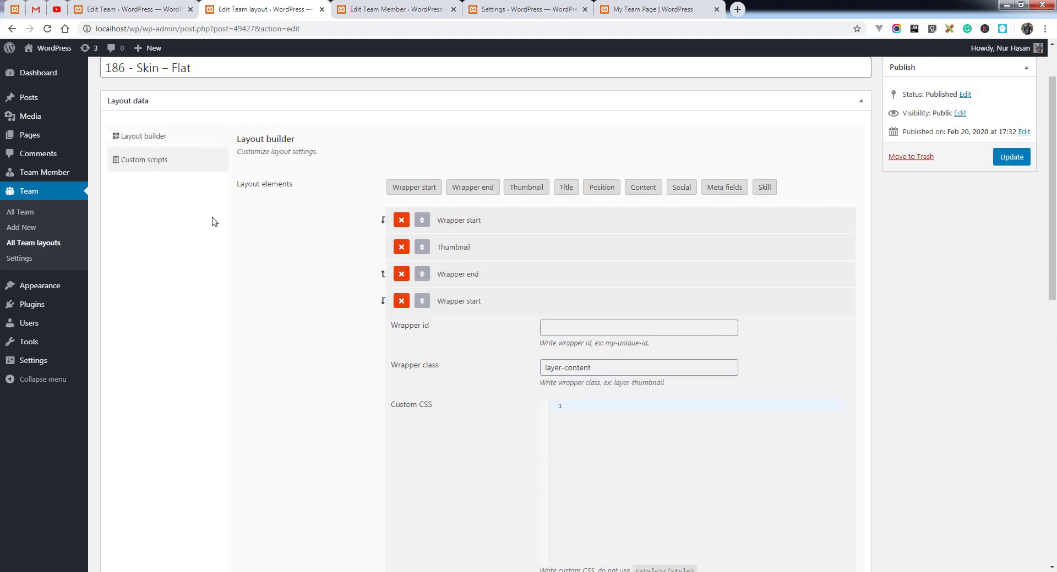
# Step: Review the layout's Custom CSS, including the rule hiding .layer-hover
pyautogui.click(144, 159)
pyautogui.moveTo(465, 244); pyautogui.dragTo(465, 249)
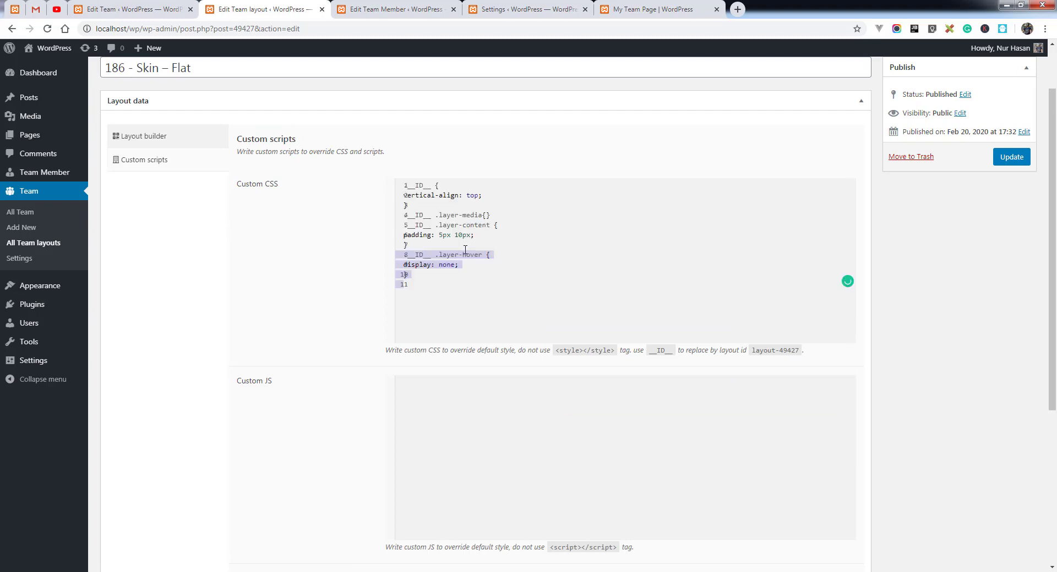
pyautogui.click(457, 301)
pyautogui.scroll(-3, 457, 299)
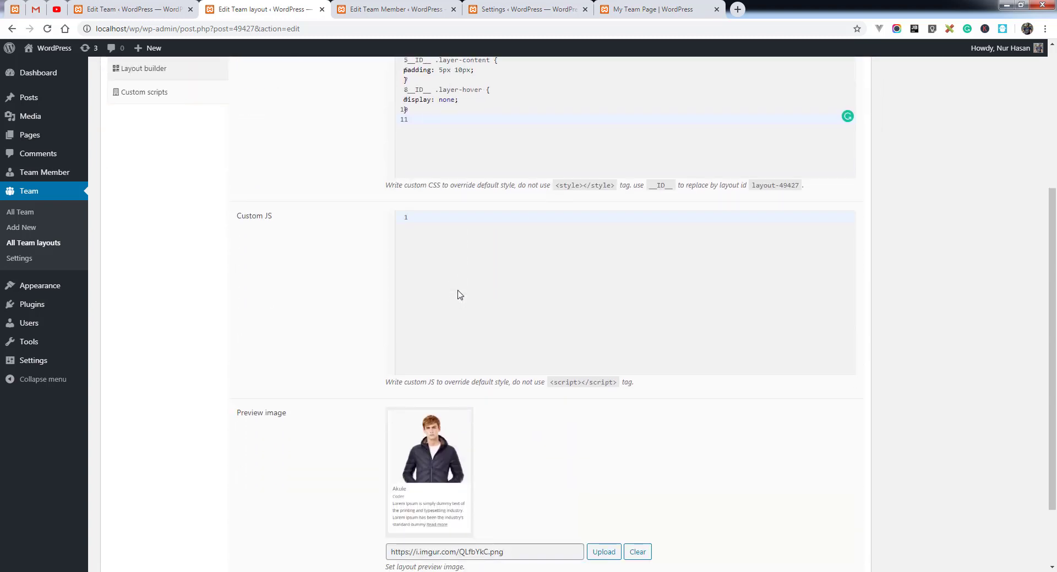